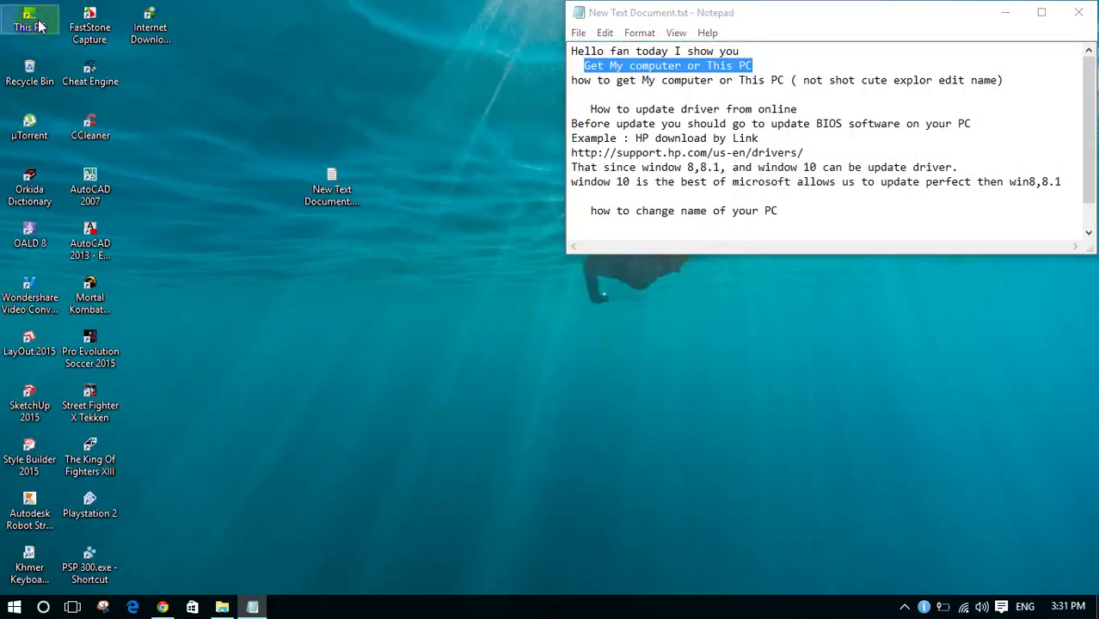
- View the This PC icon's system properties and the Computer Management console, closing both windows when done
click(80, 82)
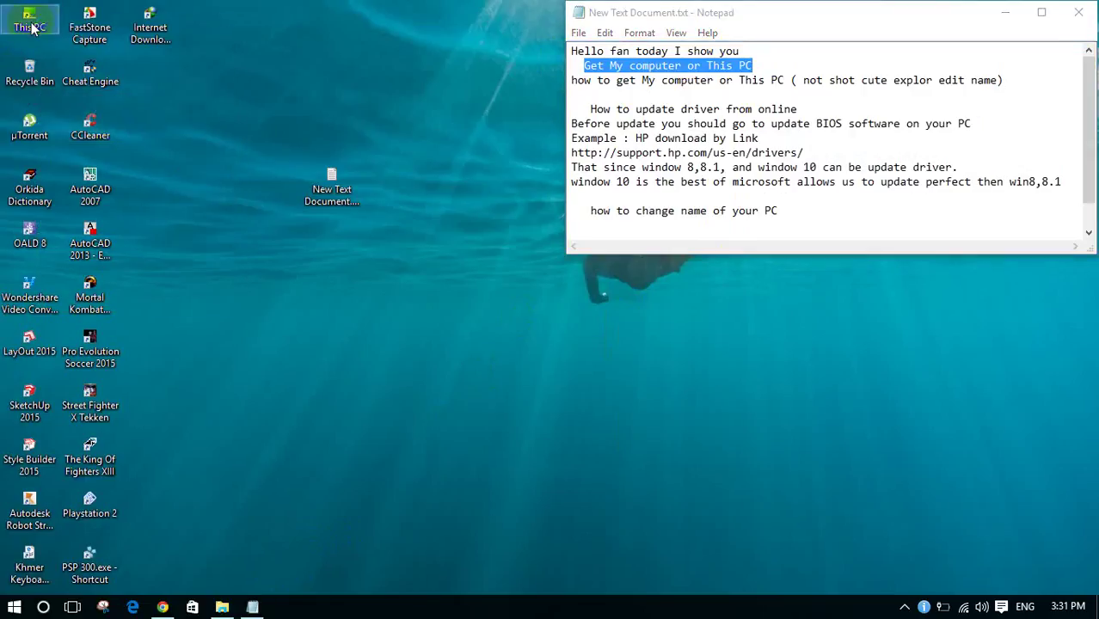
right_click(32, 29)
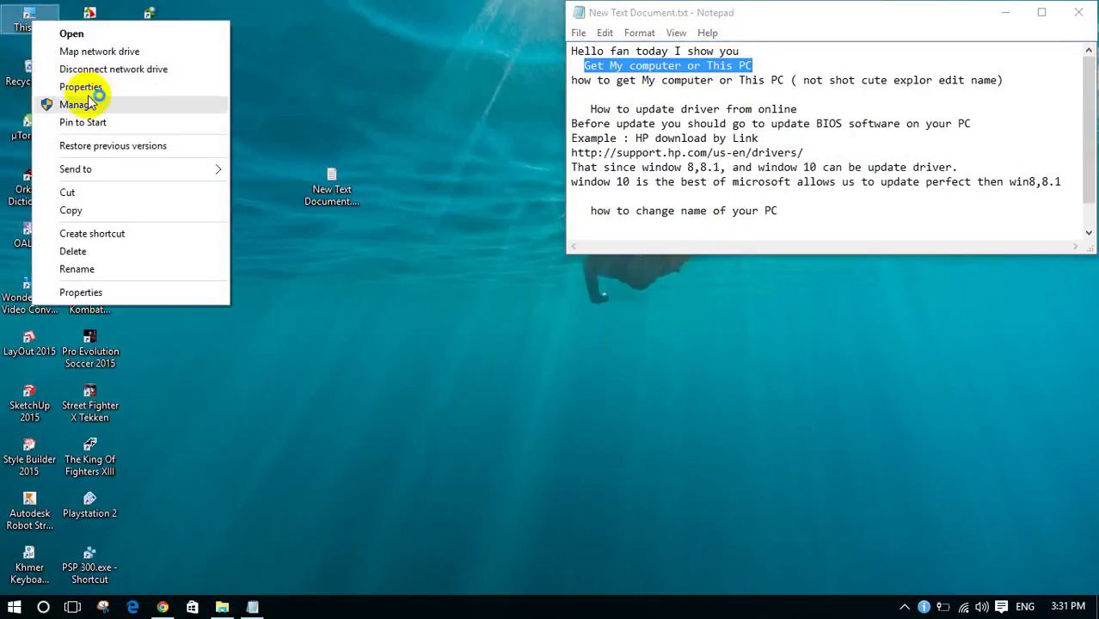
click(60, 86)
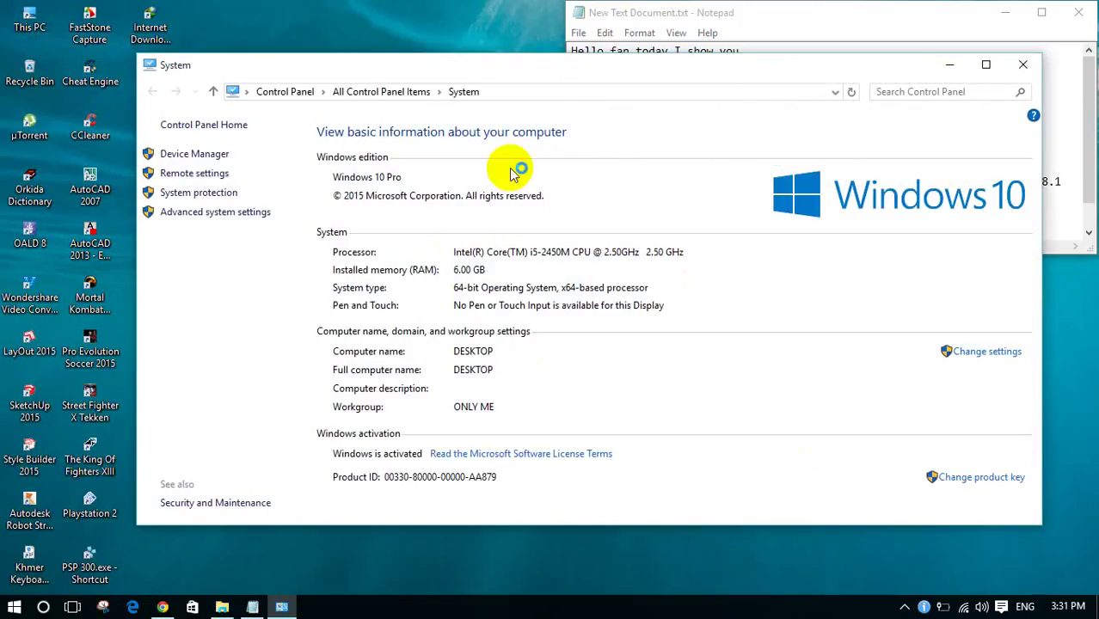
drag(649, 68, 646, 38)
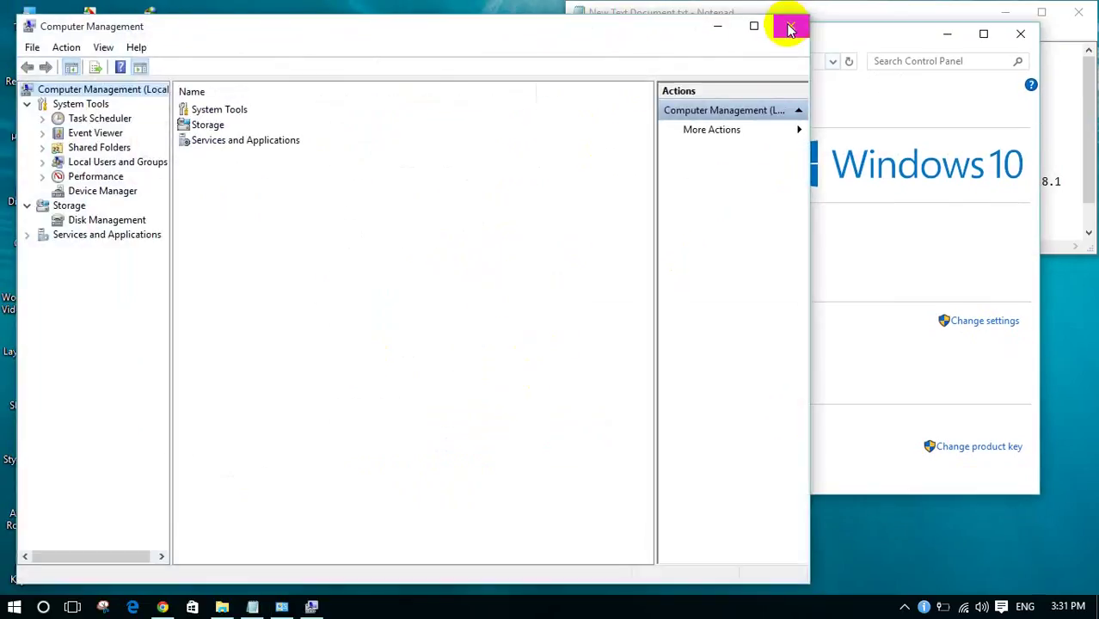
click(790, 28)
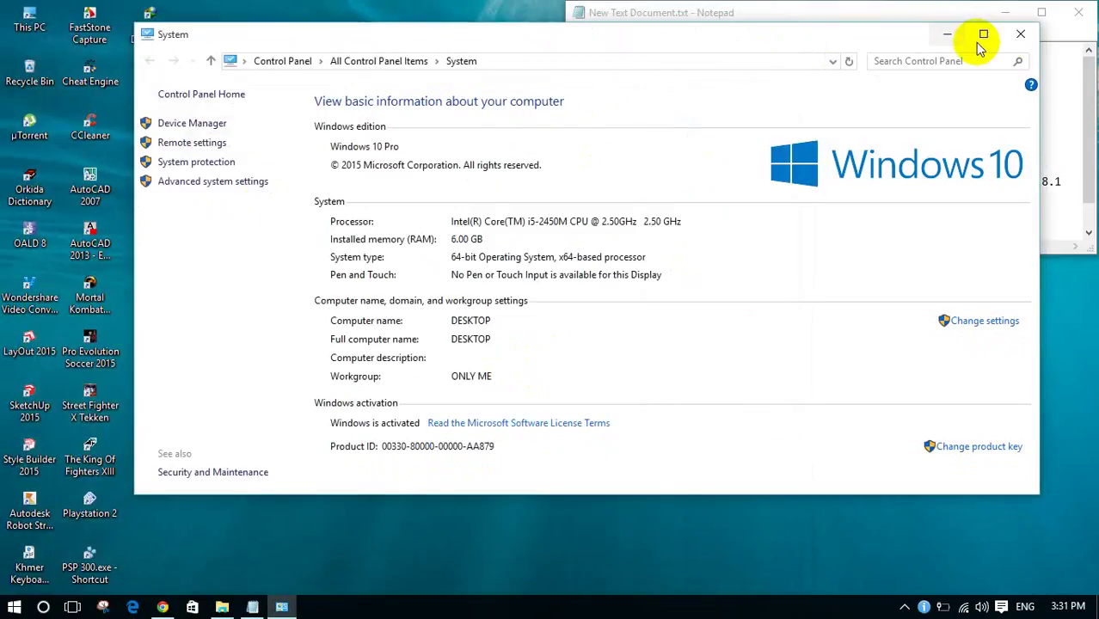
click(1020, 34)
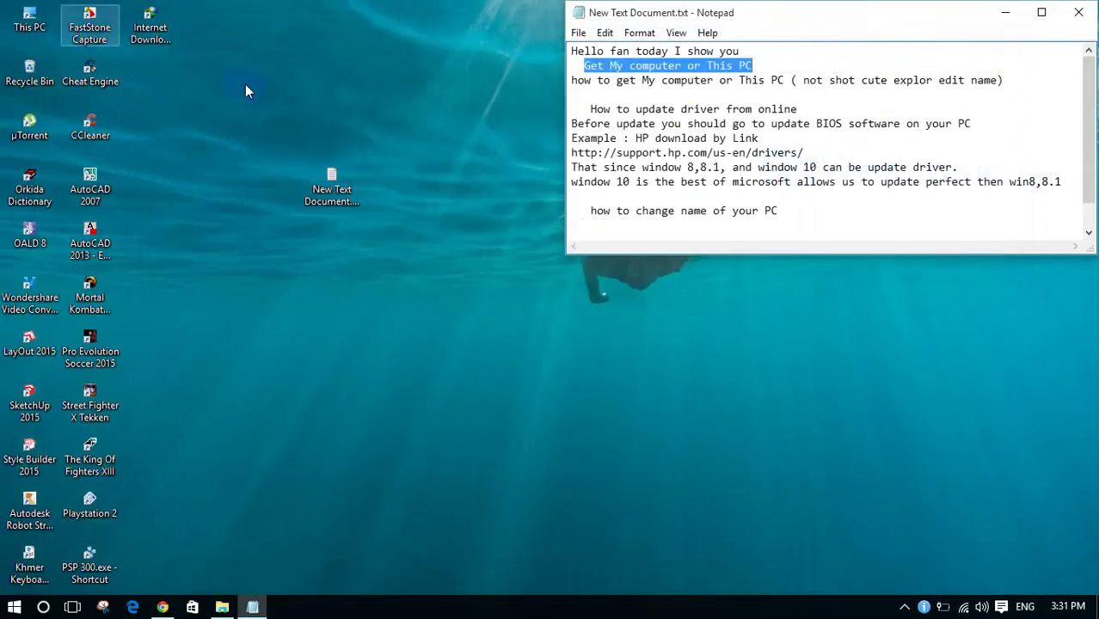
- Add the line "it is show us like to window 8.1" below the This PC instructions in the note and highlight it
click(776, 69)
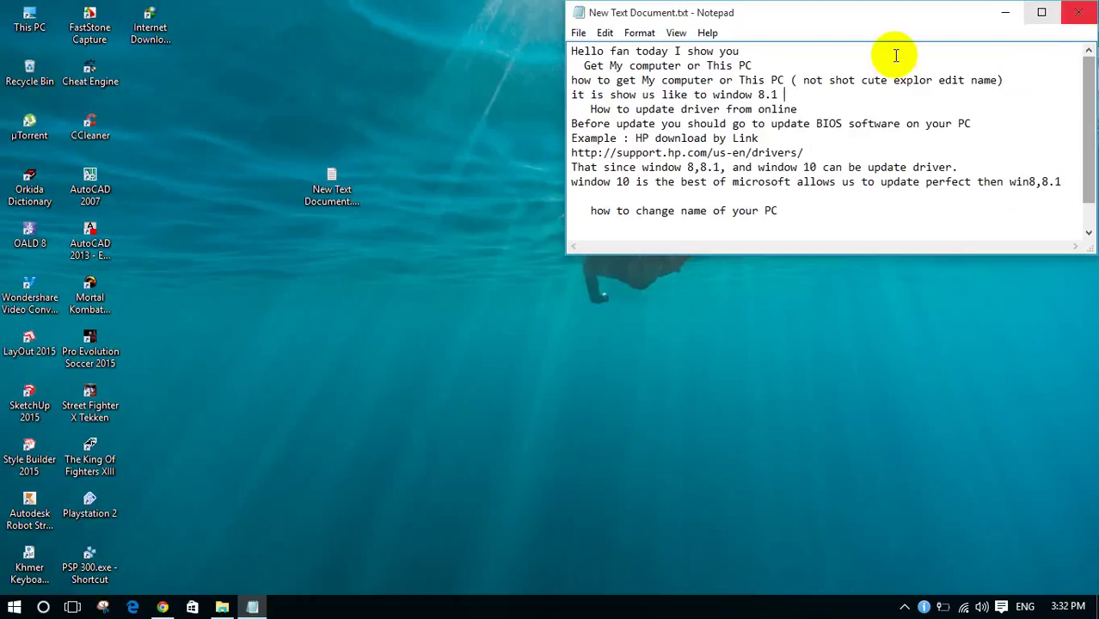
drag(787, 95, 554, 102)
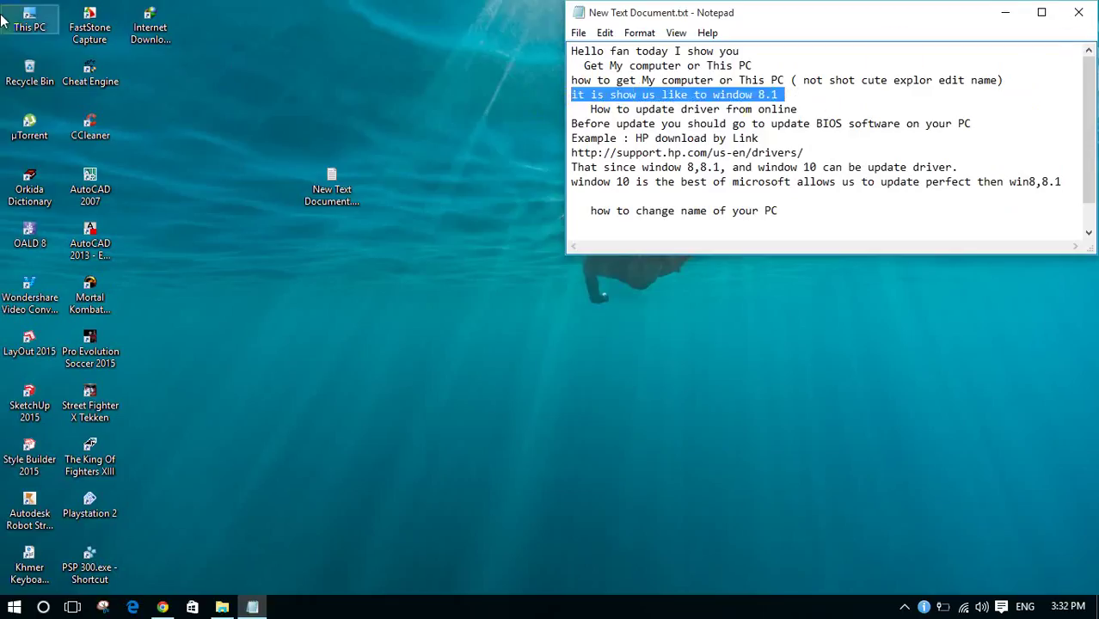
- Open the system properties of the desktop This PC icon again and close the System window
right_click(28, 25)
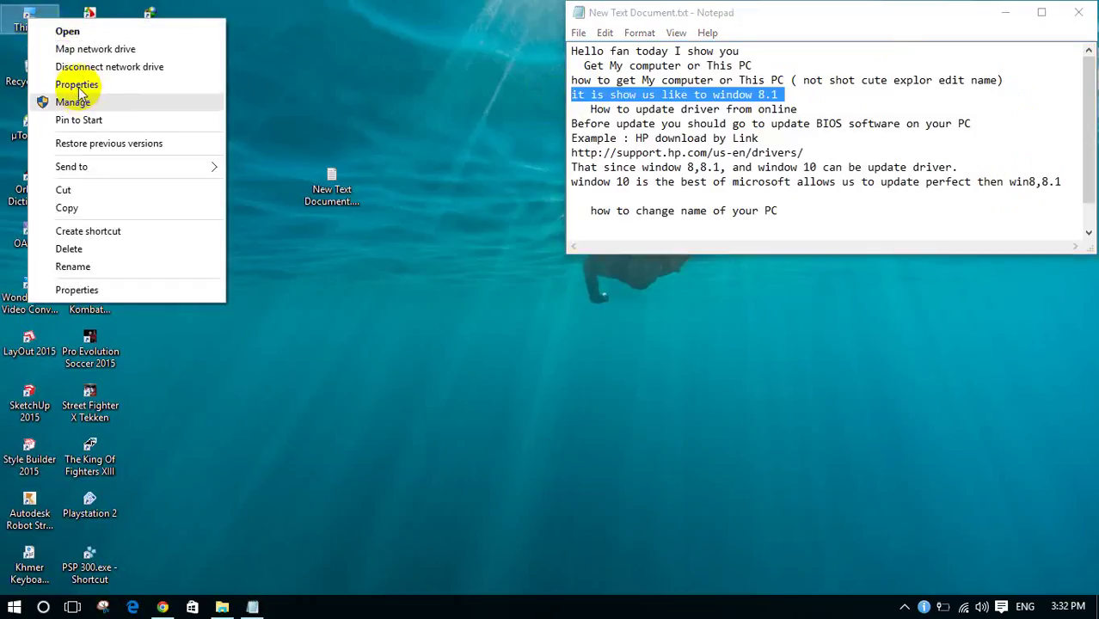
click(78, 86)
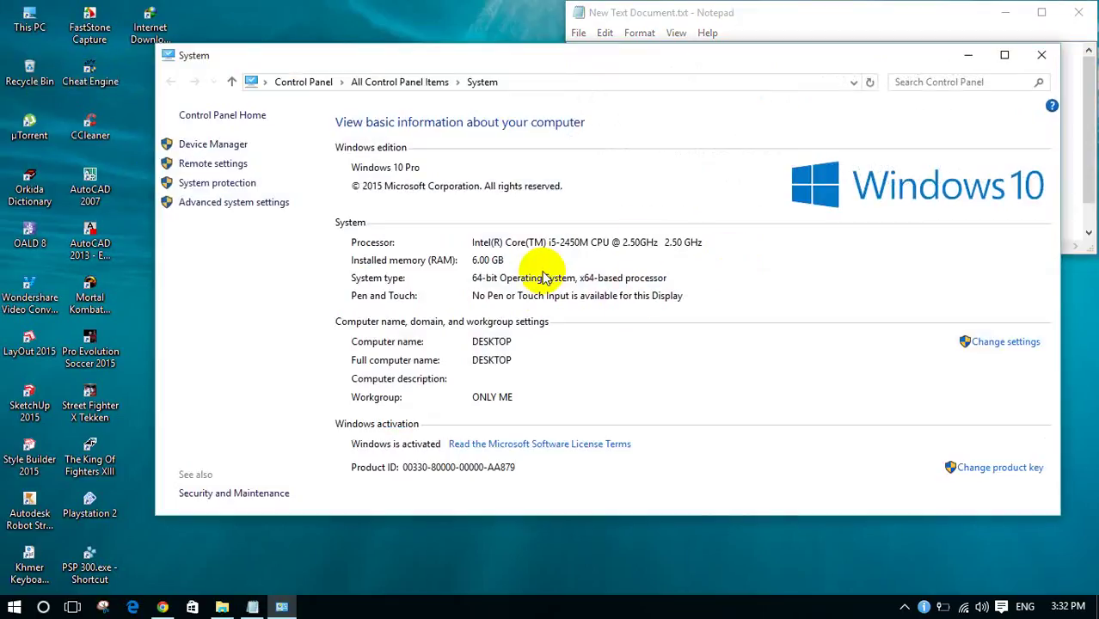
click(1041, 54)
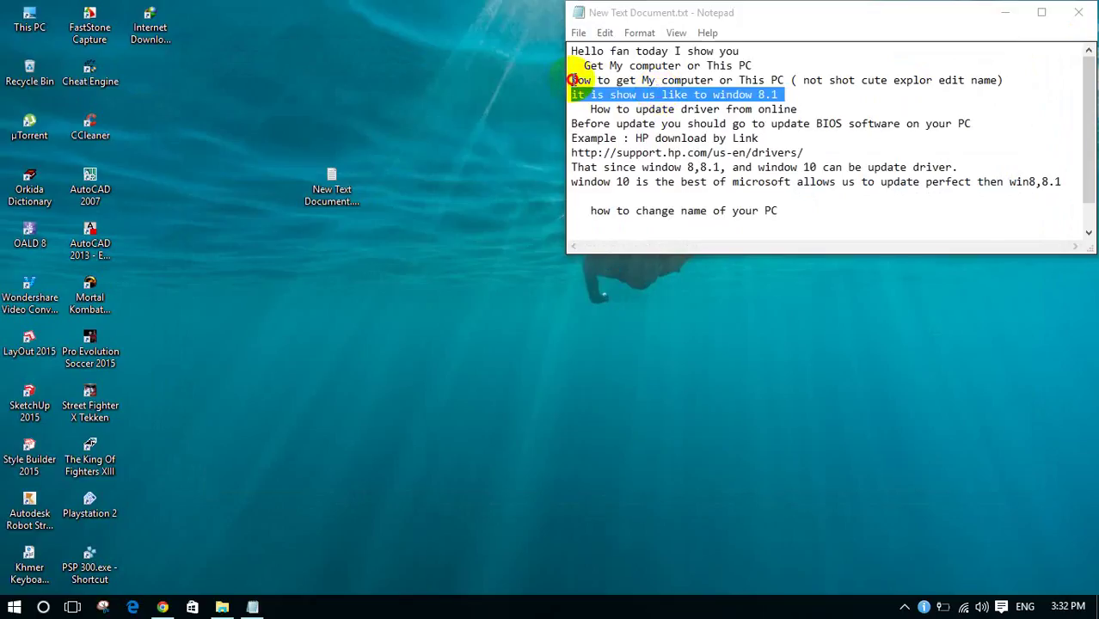
- Highlight parts of the "how to get My computer or This PC" line and insert a blank line below the Windows 8.1 sentence
drag(573, 80, 1004, 80)
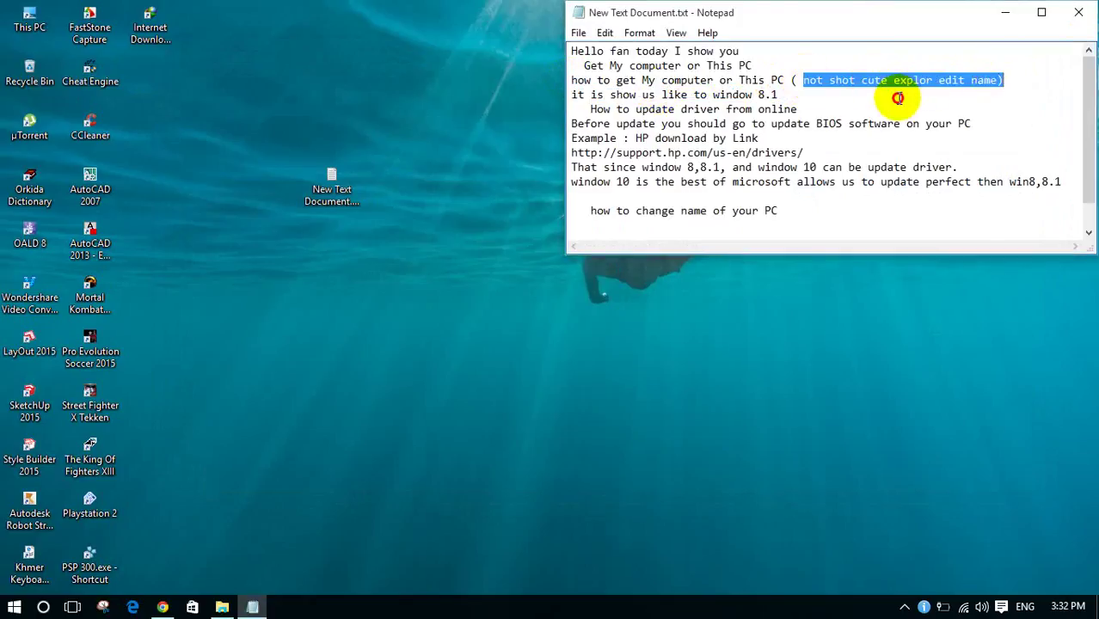
click(887, 80)
shift+click(830, 80)
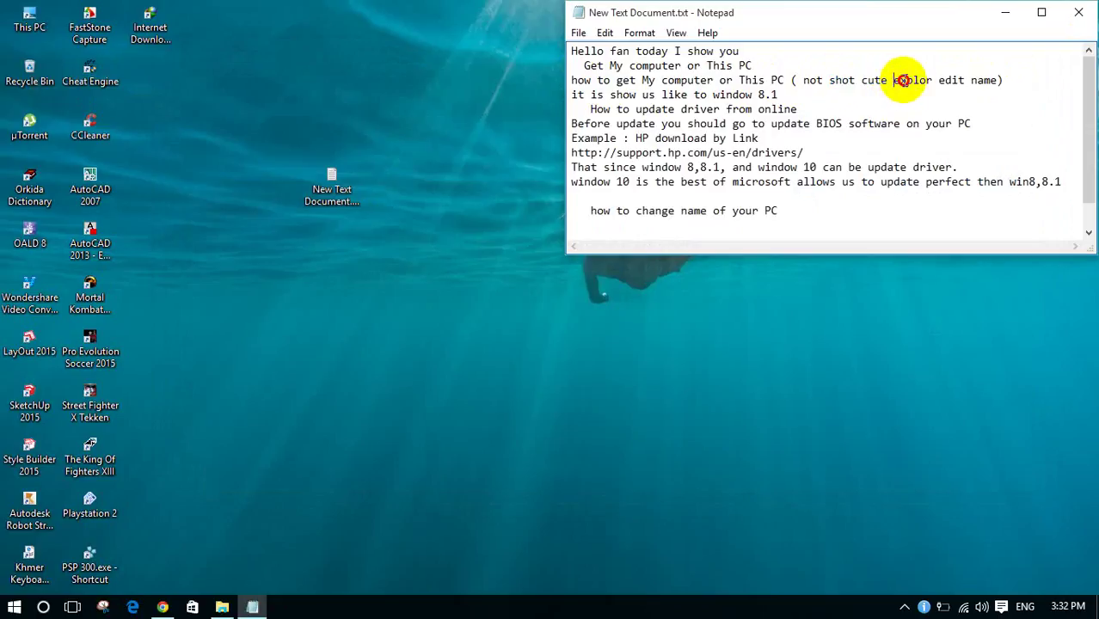
drag(938, 79, 953, 80)
click(957, 93)
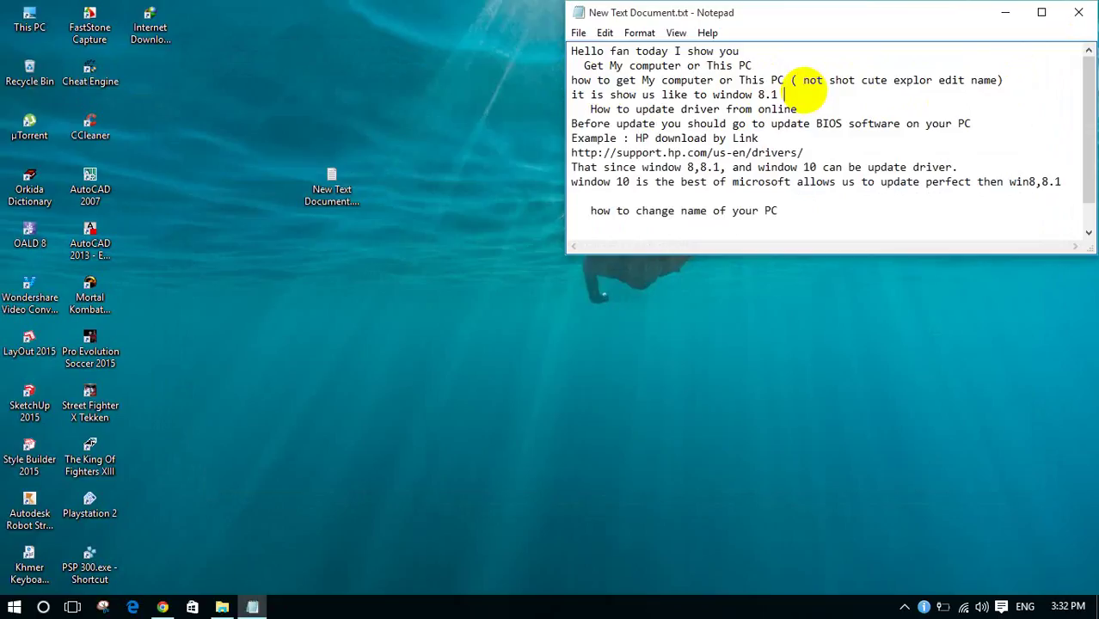
key(Return)
drag(572, 96, 772, 99)
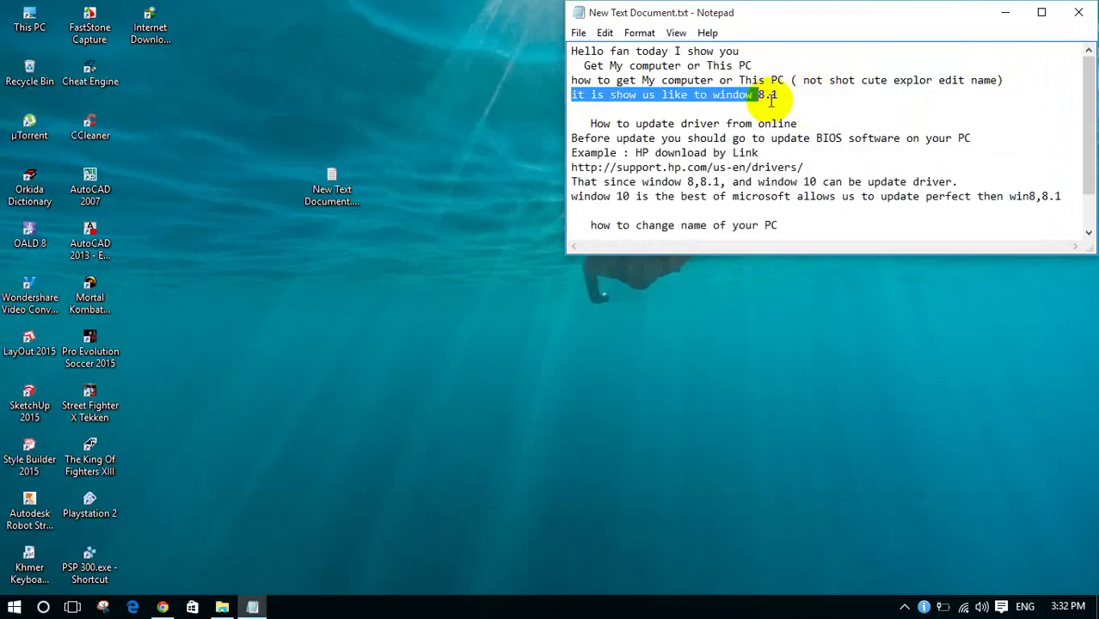
- Inspect the actions available for the original This PC icon on the desktop
right_click(31, 15)
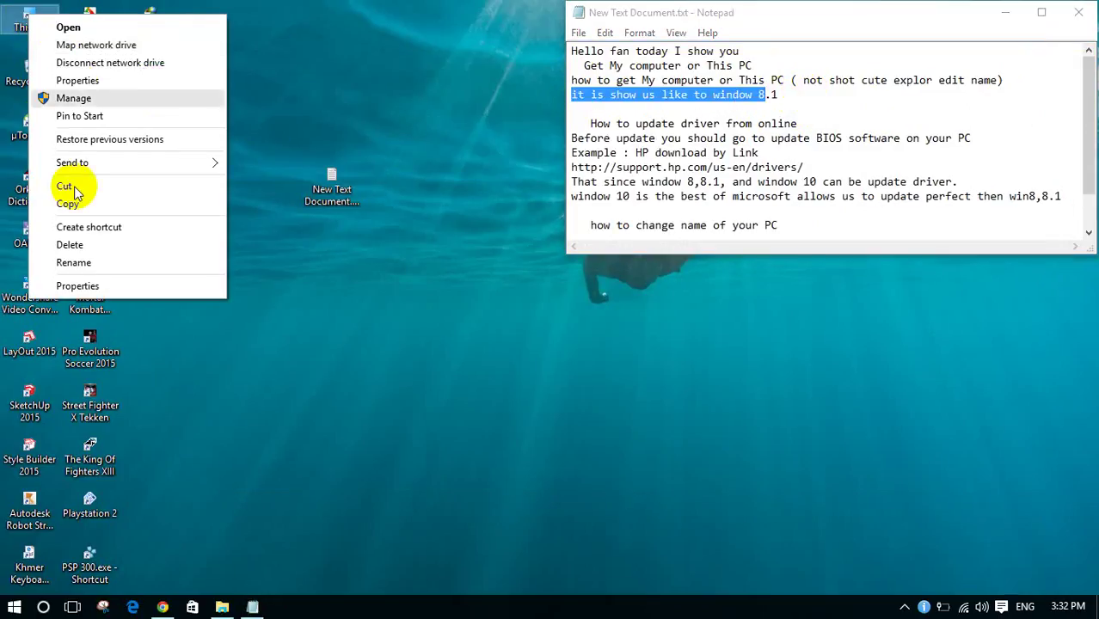
click(287, 422)
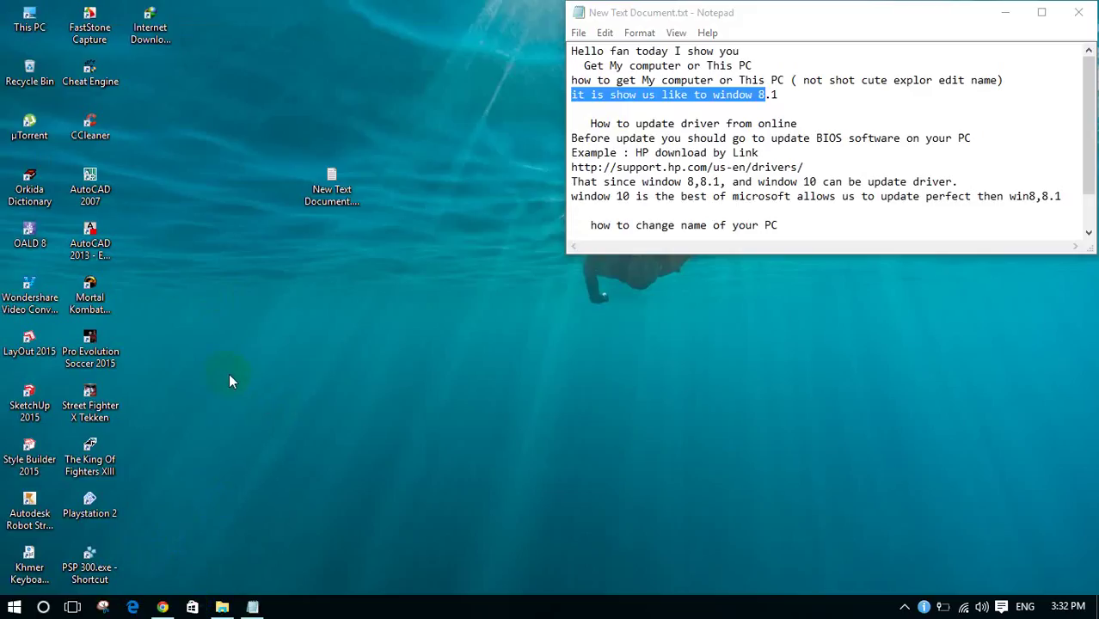
- Open File Explorer and create a desktop shortcut to This PC from its navigation tree
key(super+e)
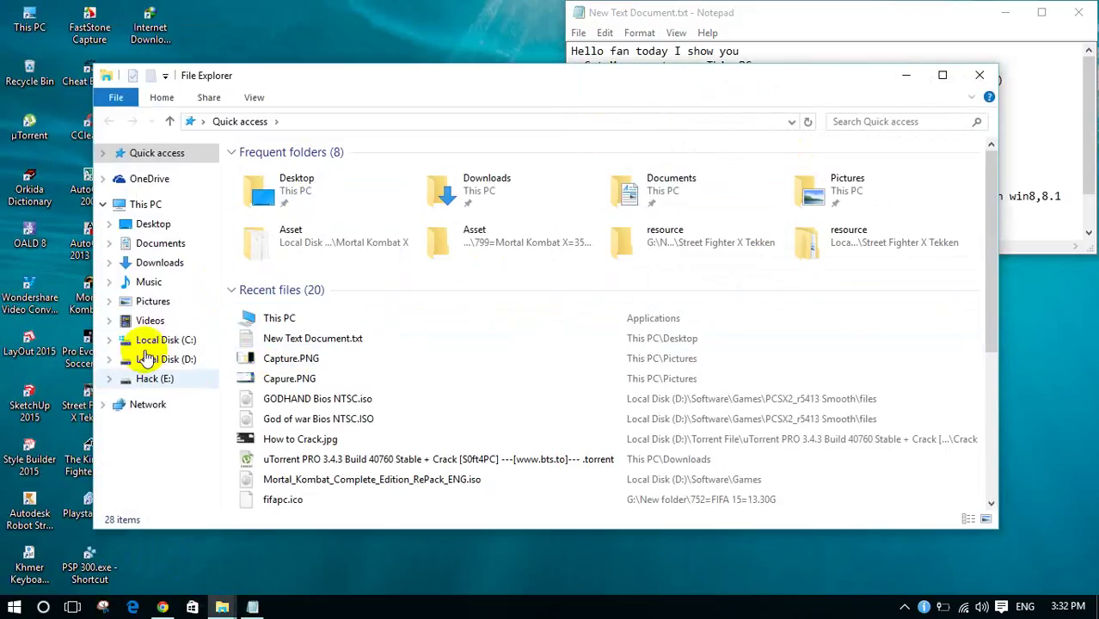
drag(307, 75, 545, 50)
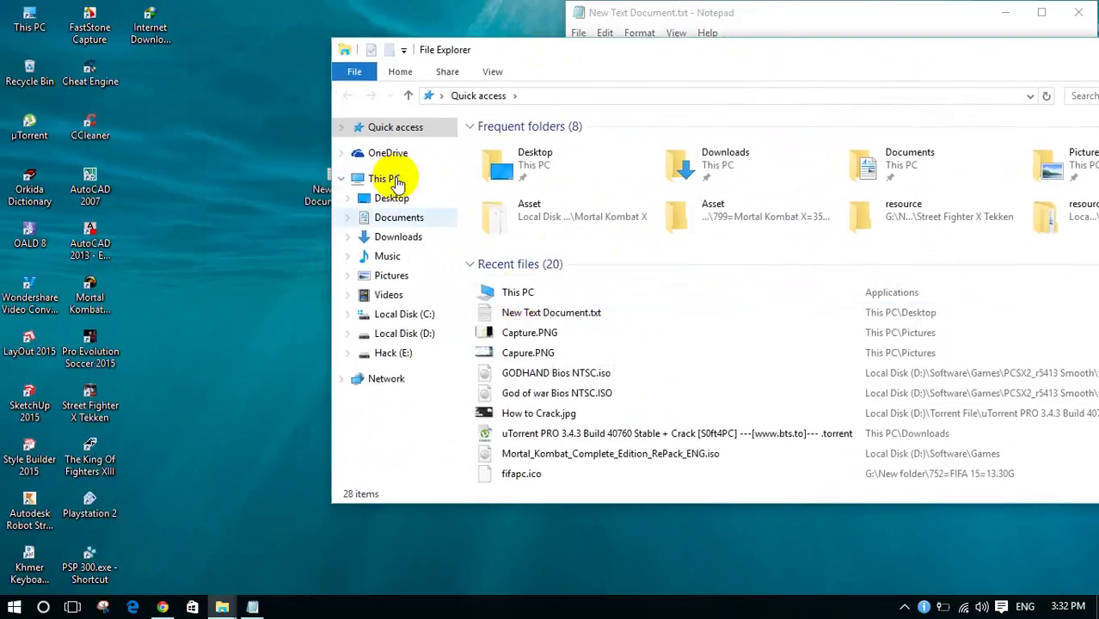
drag(397, 182, 254, 138)
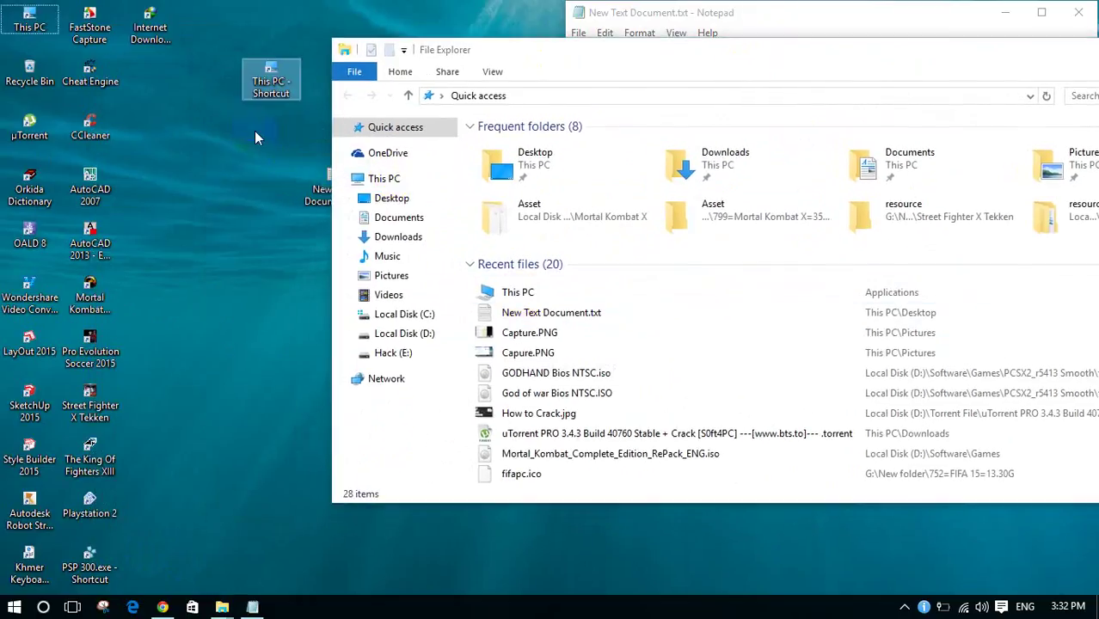
- Compare the available actions of the new This PC shortcut with those of the original This PC icon
right_click(266, 79)
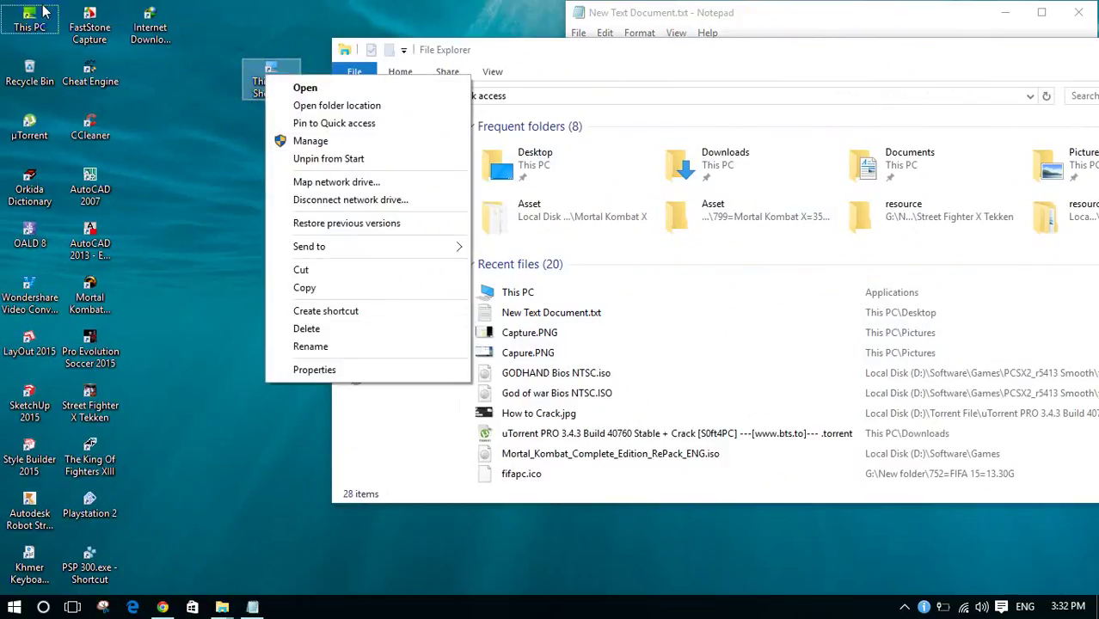
right_click(41, 19)
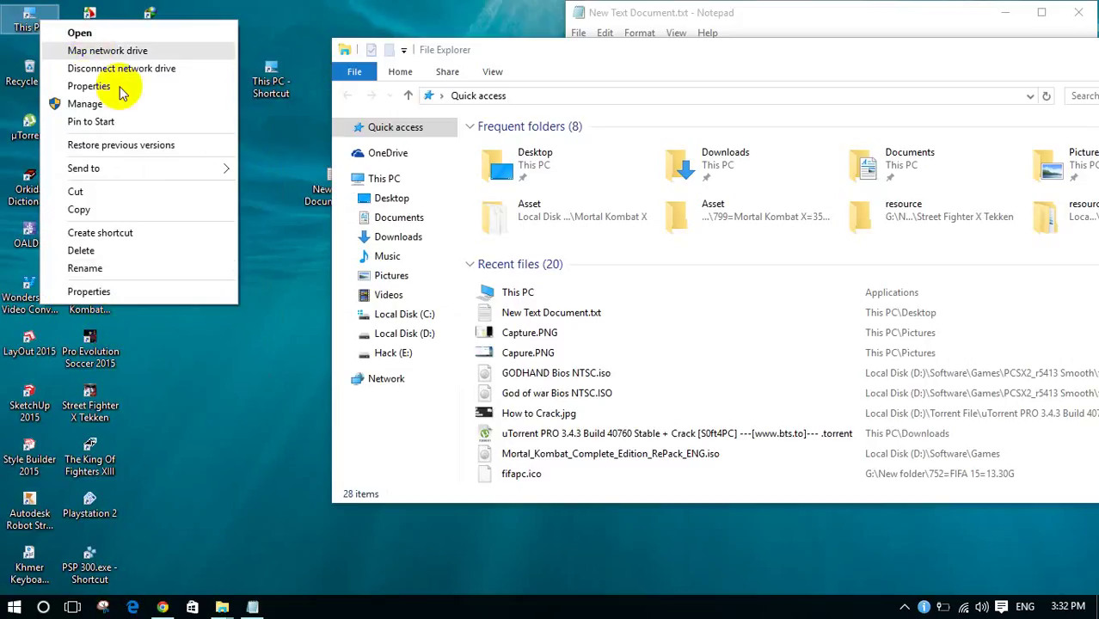
click(275, 149)
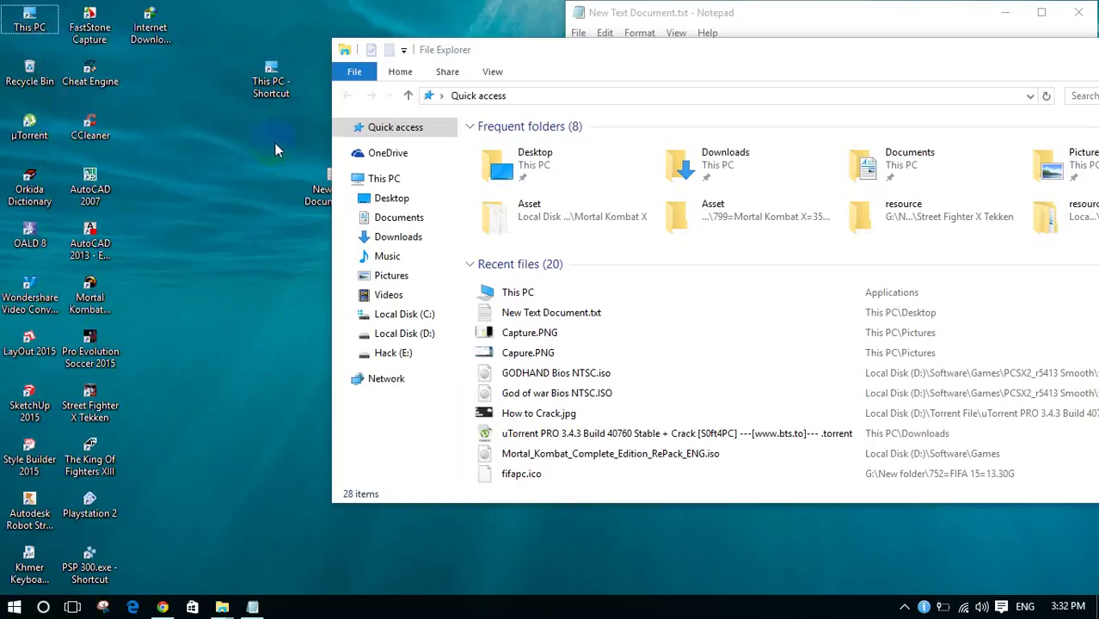
- Search Cortana for "my computer" and show the actions available for the This PC desktop app
click(14, 606)
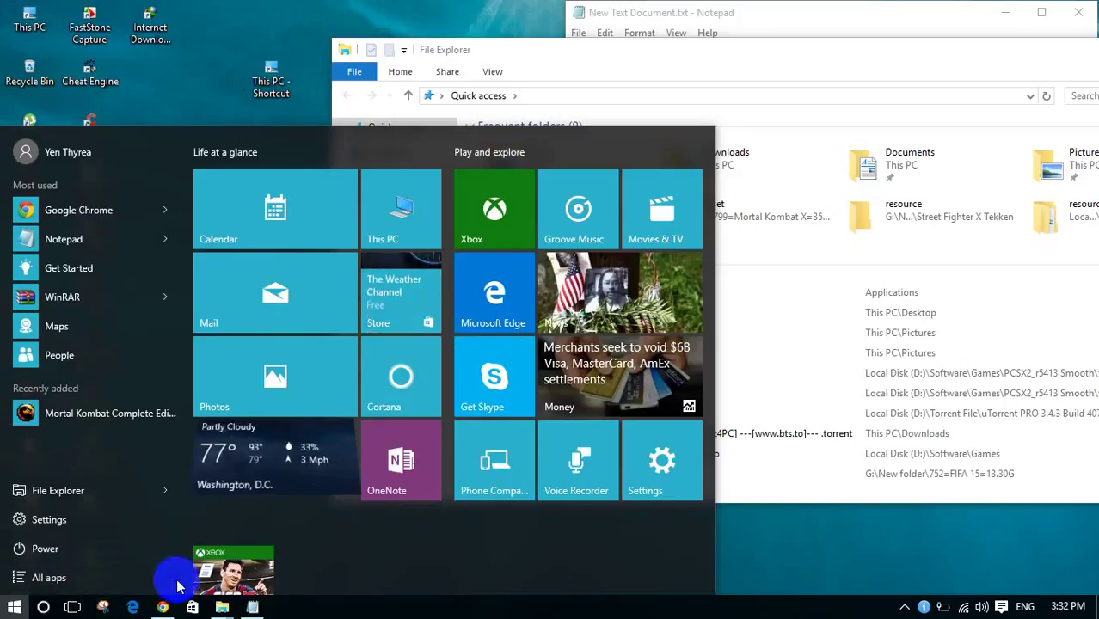
click(48, 607)
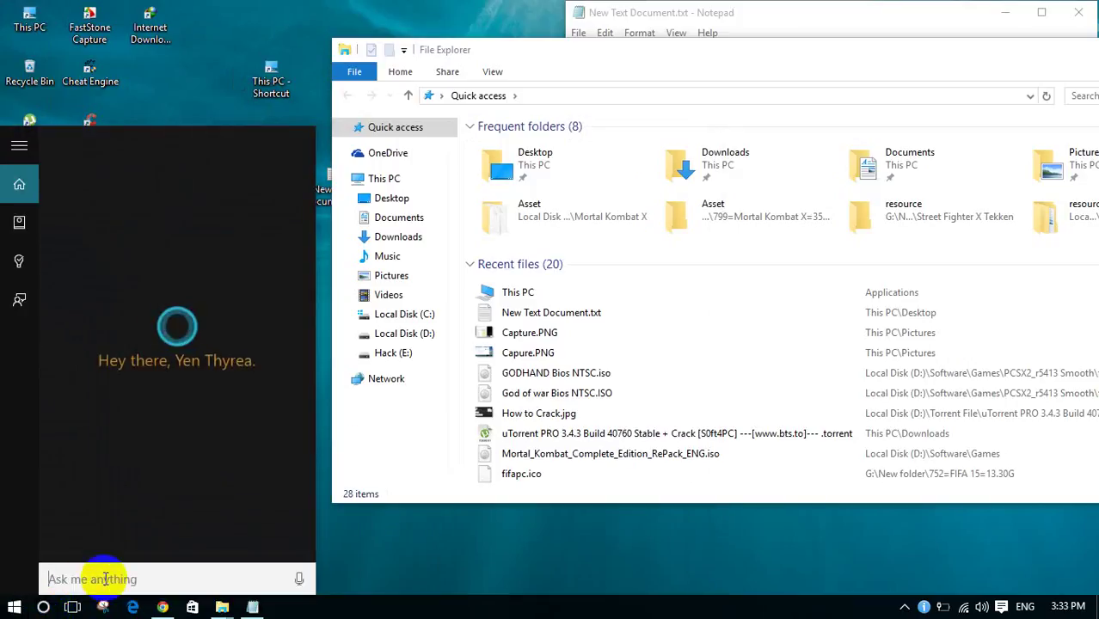
text(myco)
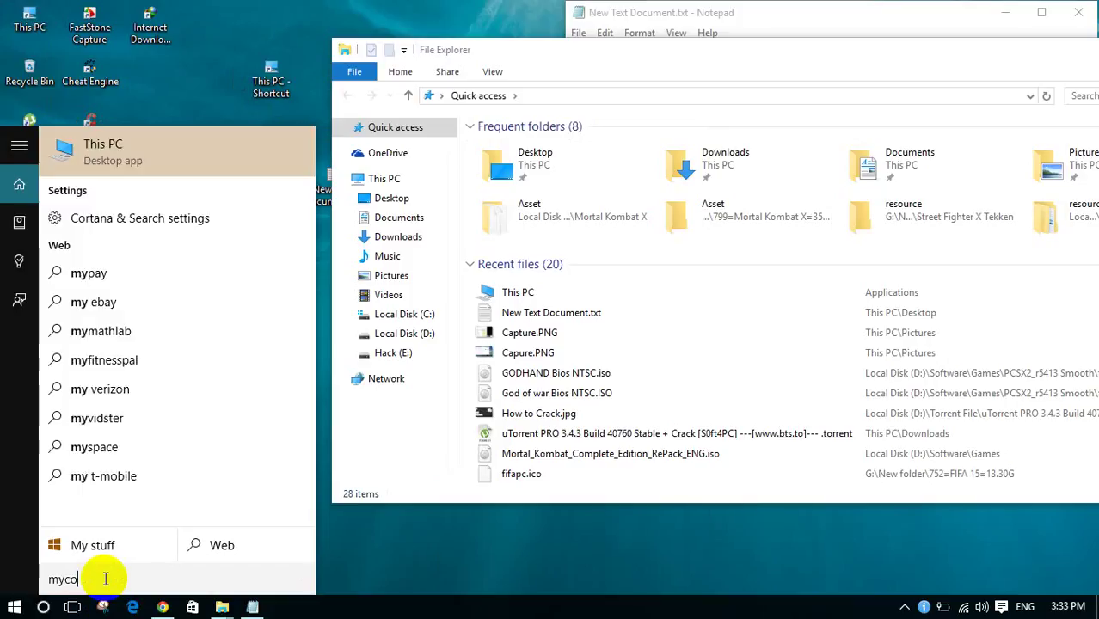
key(BackSpace)
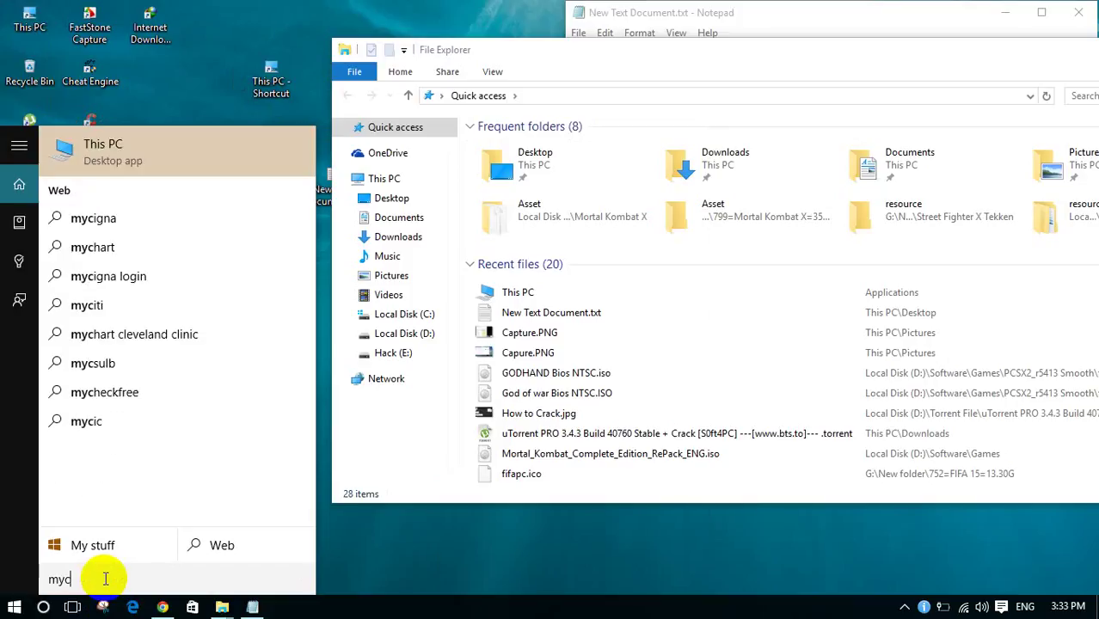
text(comp)
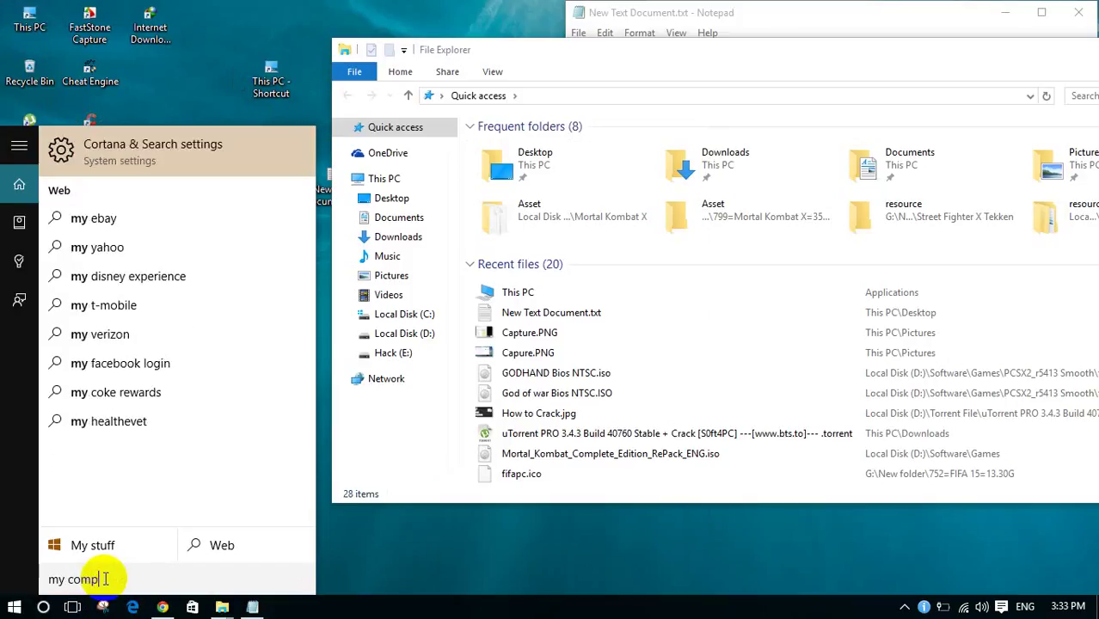
text(uter)
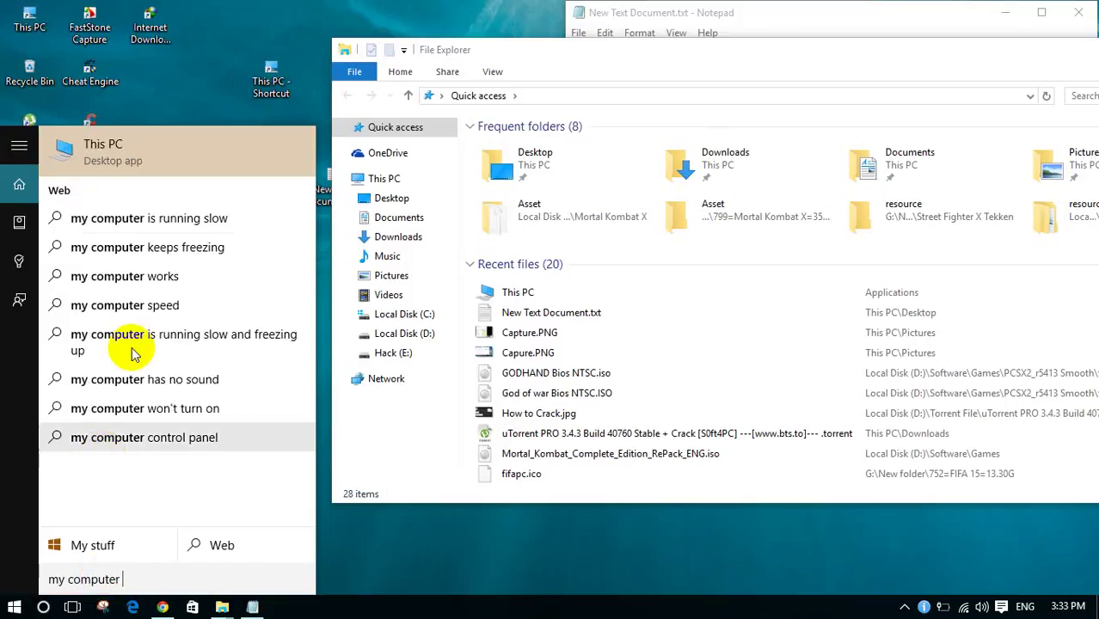
click(121, 149)
right_click(125, 141)
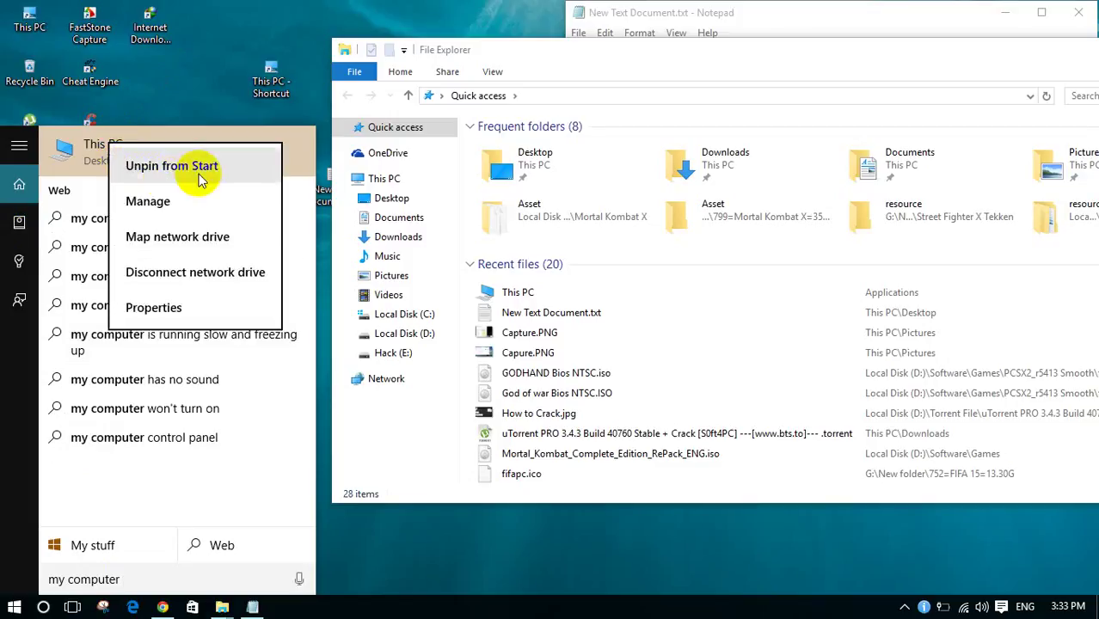
- Create another This PC shortcut on the desktop from its pinned Start tile
click(13, 606)
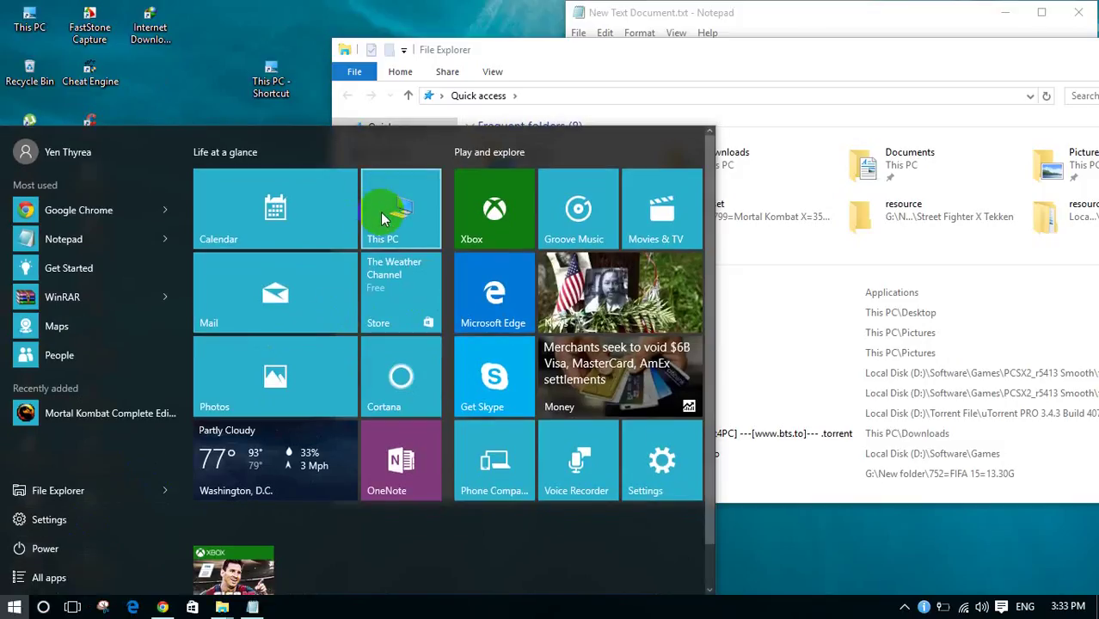
drag(409, 214, 189, 81)
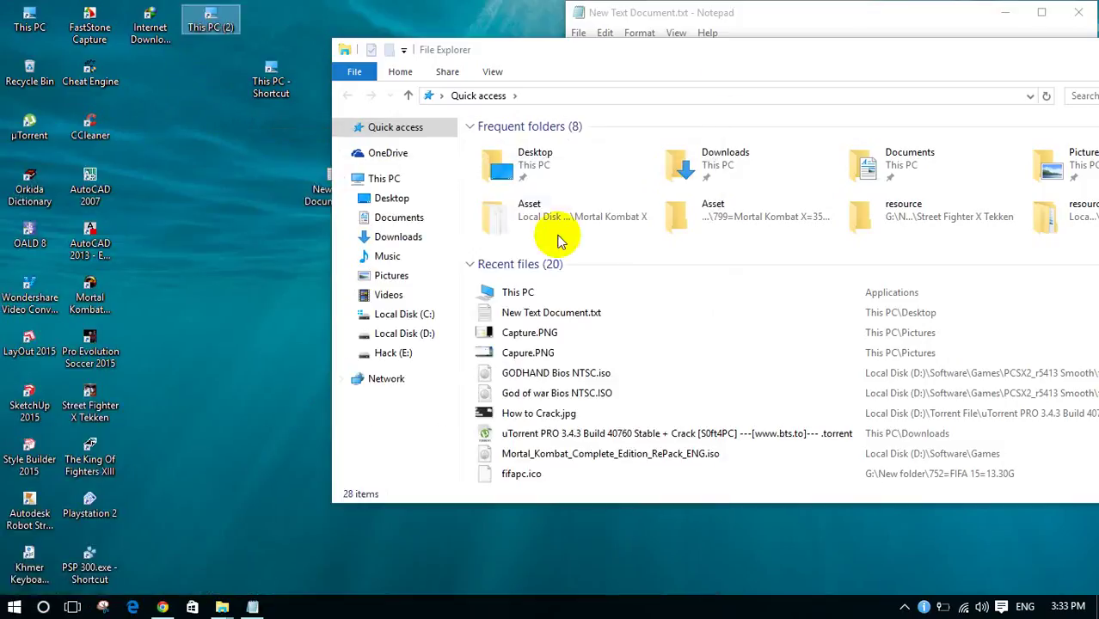
- Add the line "it the same." to the note below the Windows 8.1 sentence
click(753, 18)
click(789, 107)
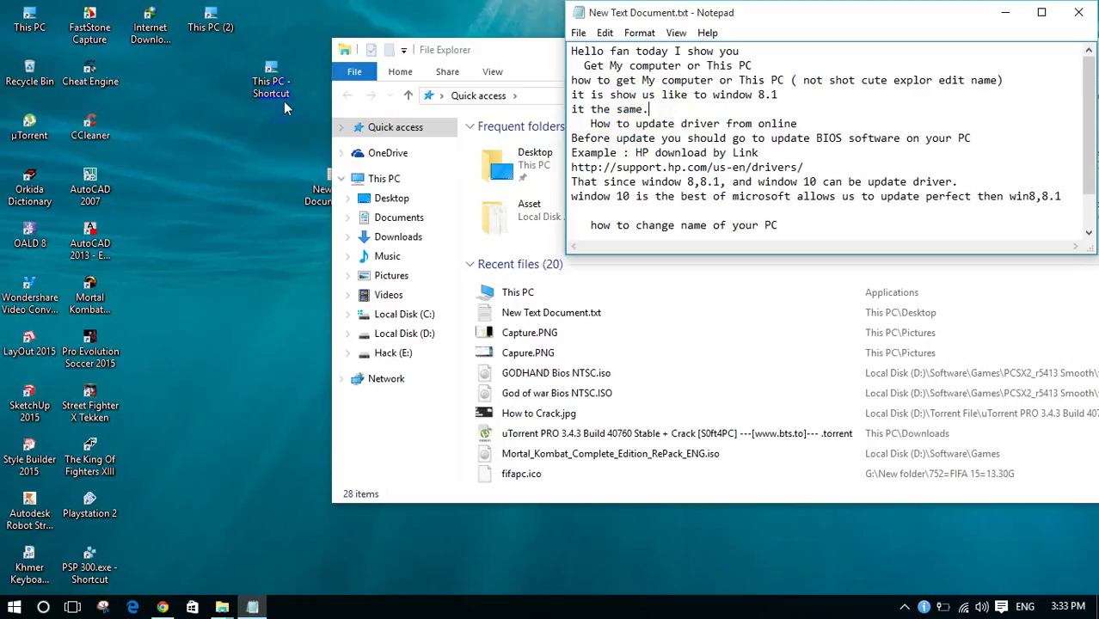
- Move both newly created This PC shortcuts to the Recycle Bin
drag(280, 119, 33, 73)
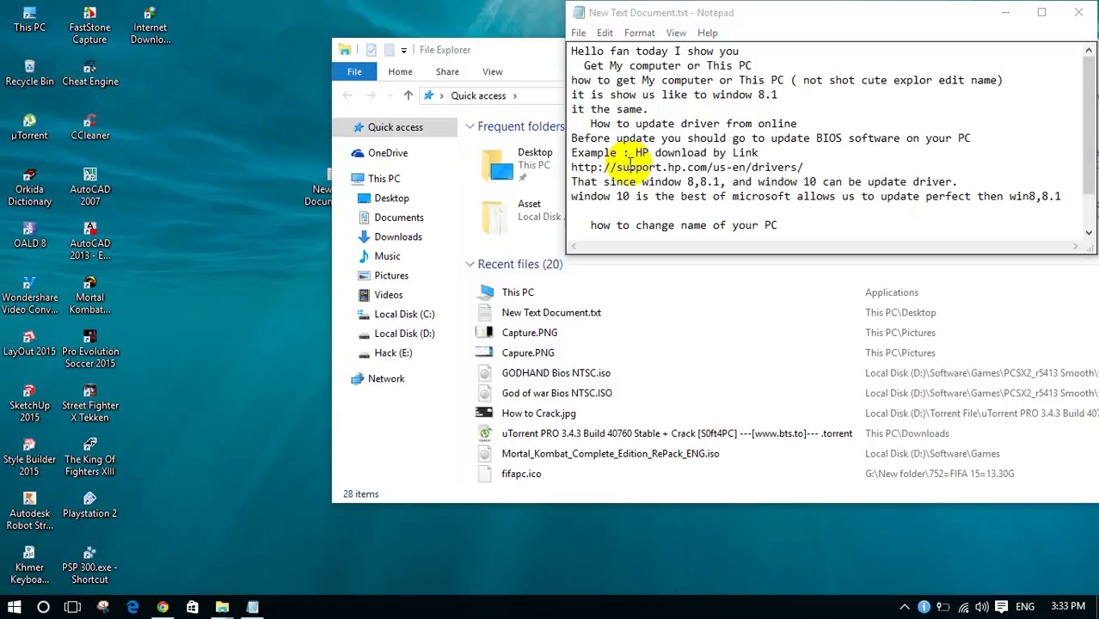
drag(768, 18, 752, 39)
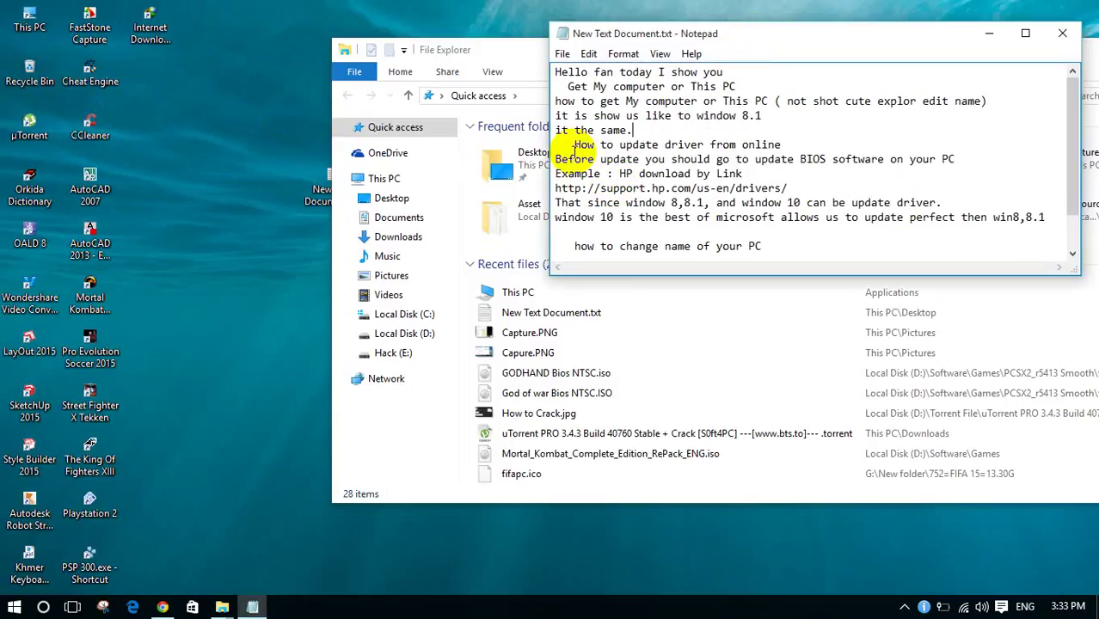
- Highlight the "How to update driver from online" heading and open Device Manager through the Manage option of This PC
drag(582, 146, 760, 148)
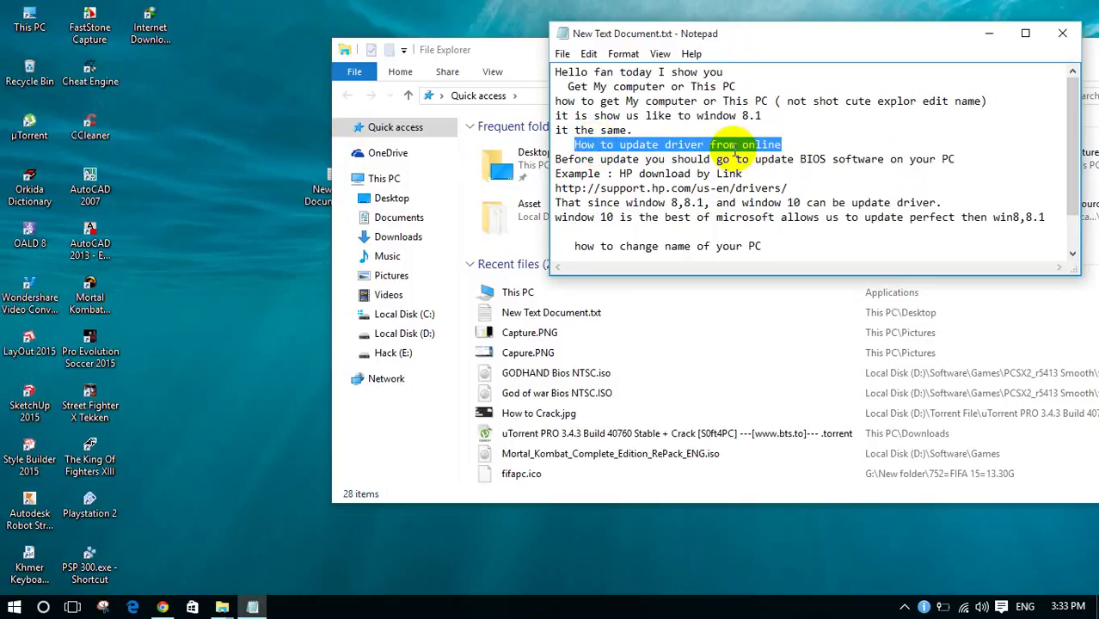
right_click(29, 22)
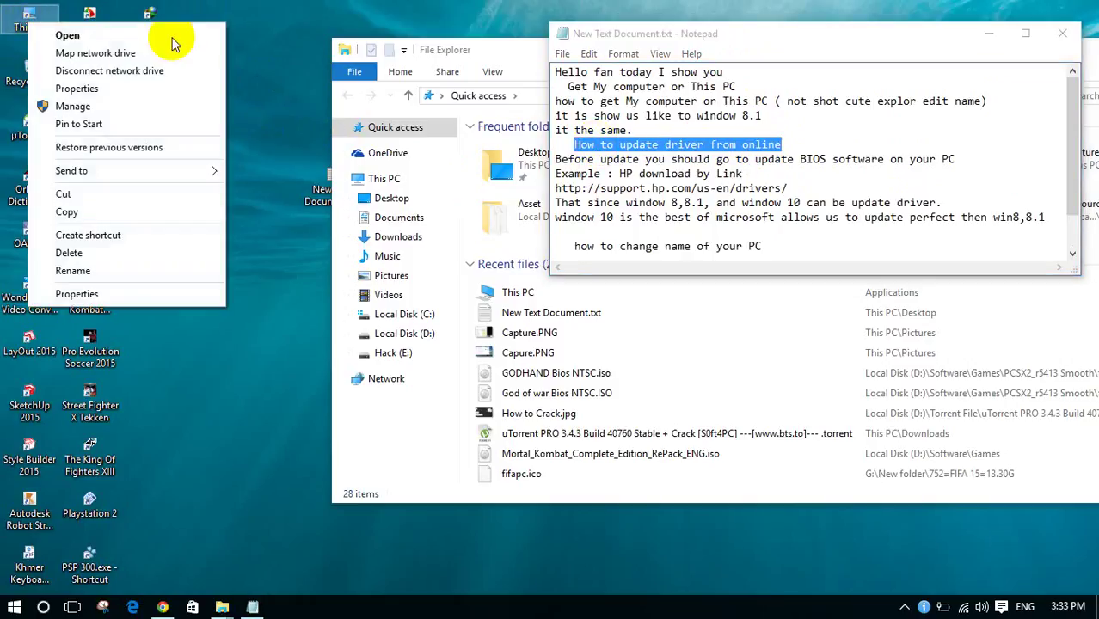
click(79, 106)
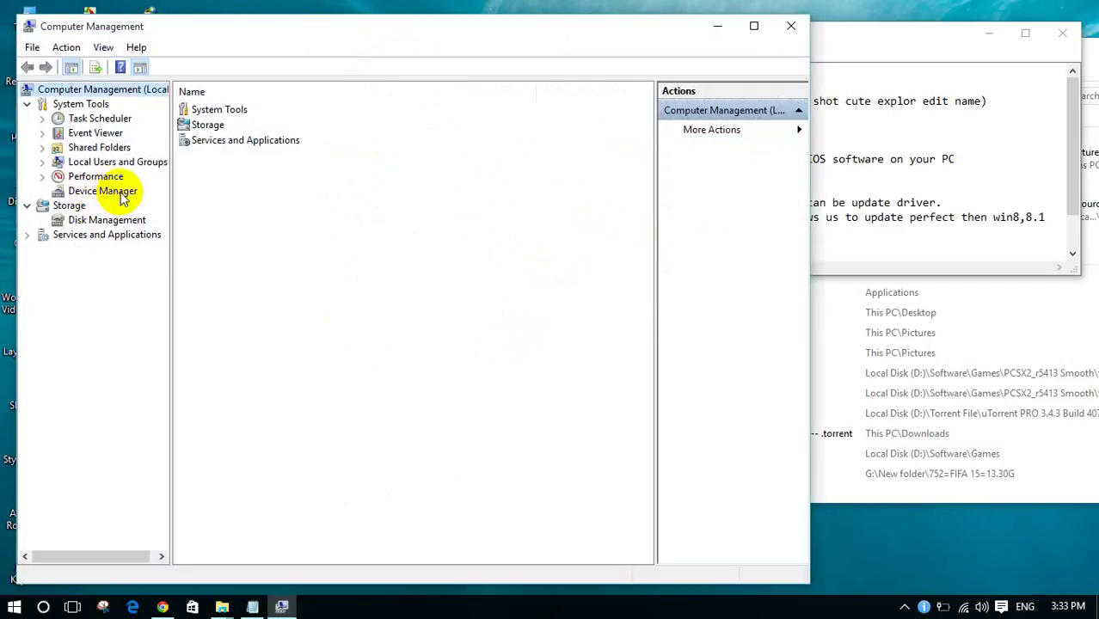
click(112, 189)
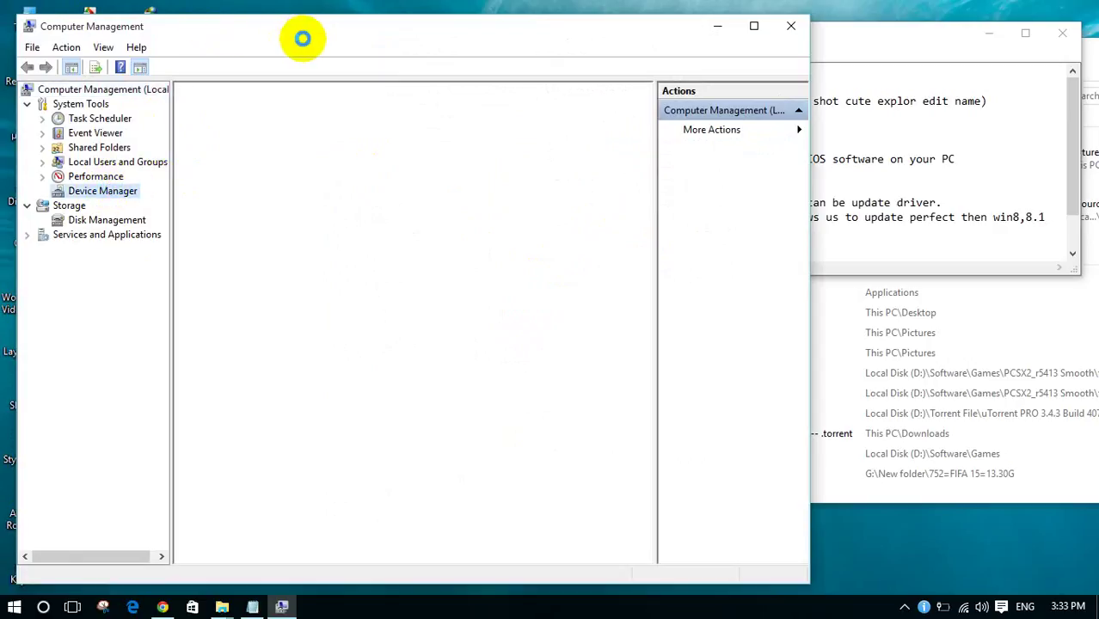
drag(321, 27, 308, 14)
- Bring the note to the front and highlight the line about updating the BIOS software before updating drivers
click(855, 59)
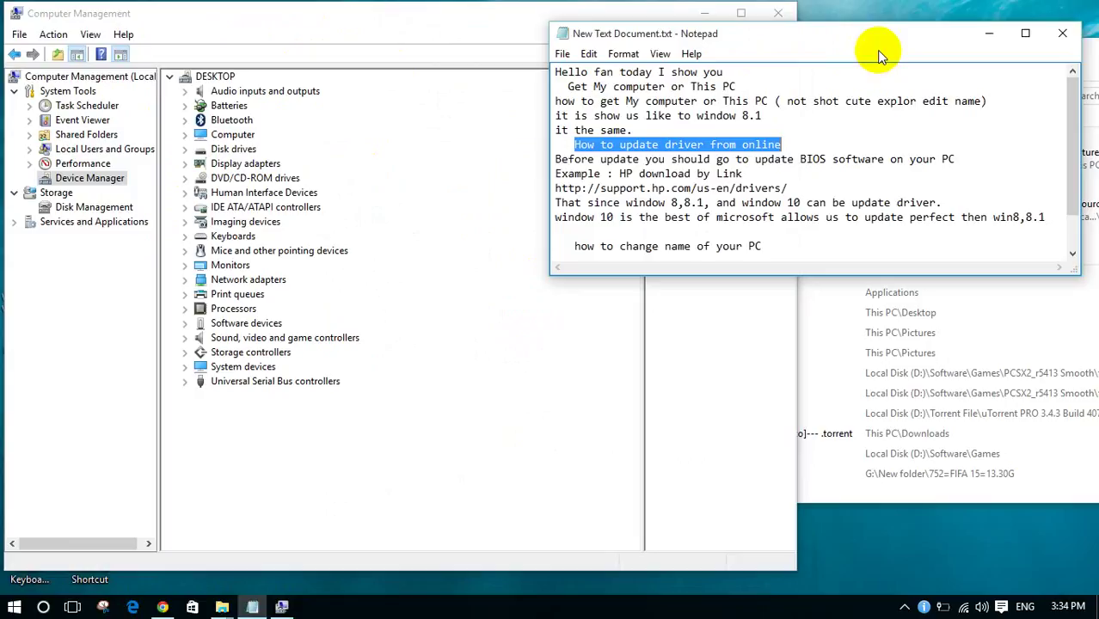
click(554, 159)
drag(555, 159, 954, 159)
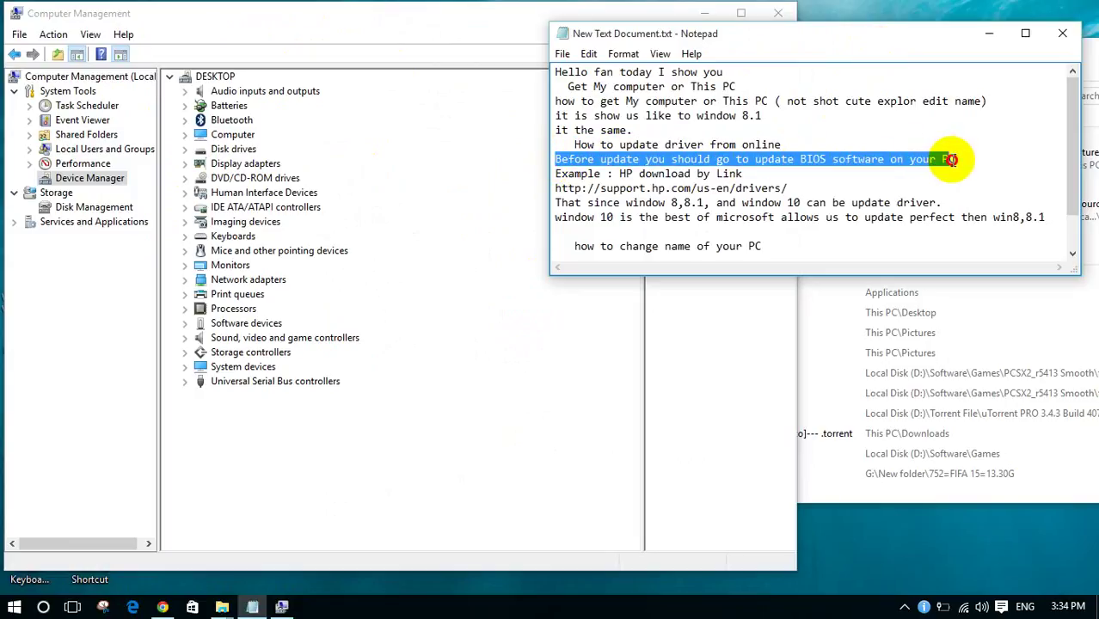
click(799, 159)
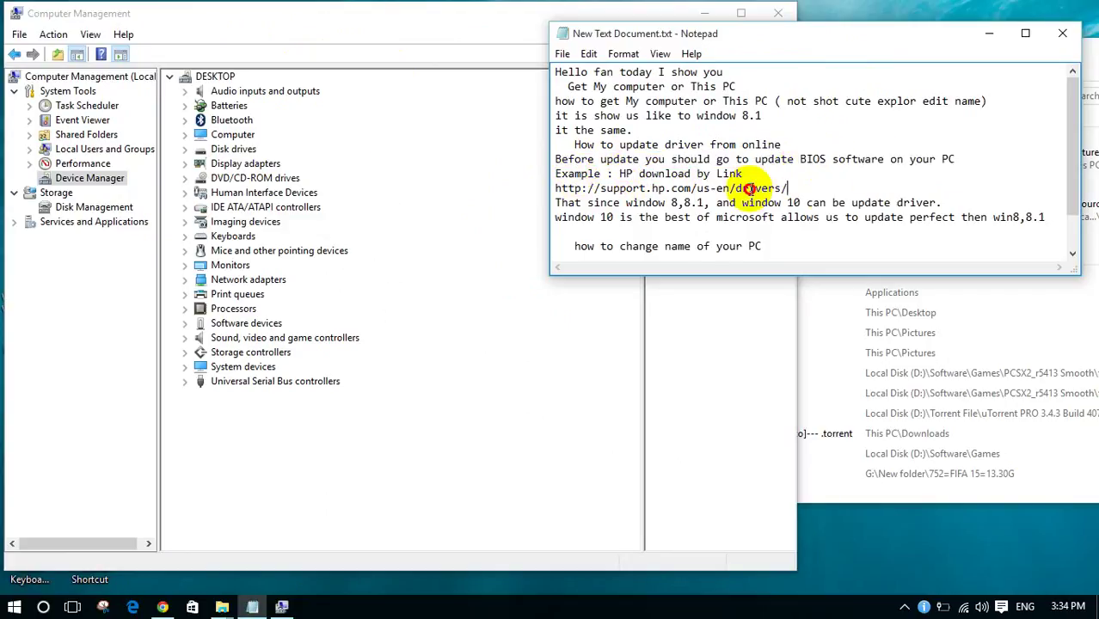
- Copy the HP drivers link from the note and load support.hp.com/us-en/drivers/ in the last Chrome tab
drag(787, 188, 555, 189)
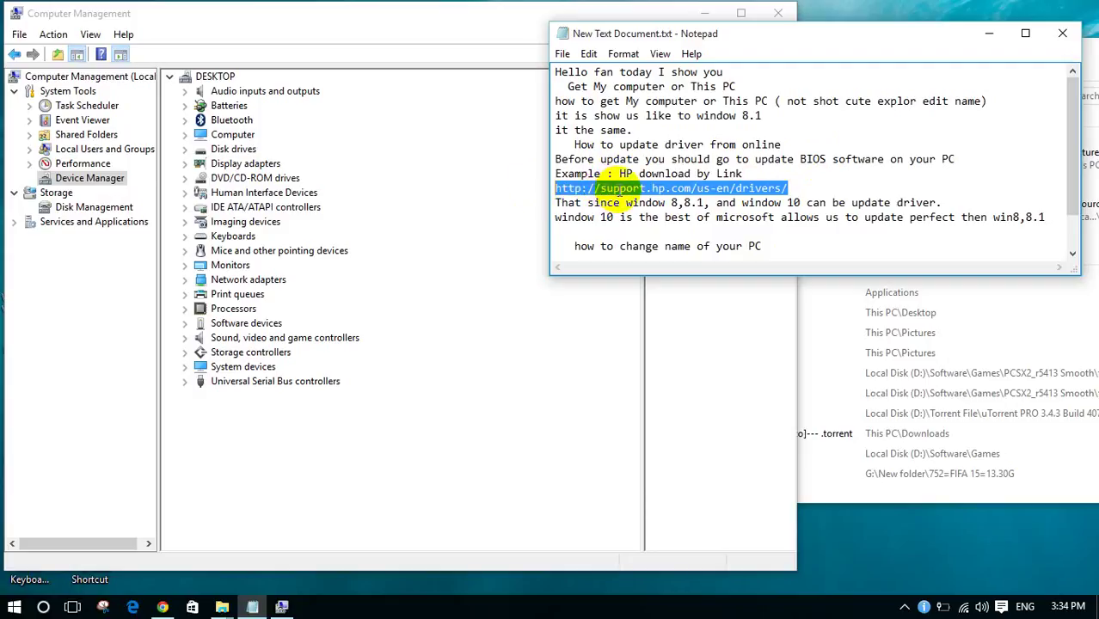
right_click(616, 189)
click(658, 238)
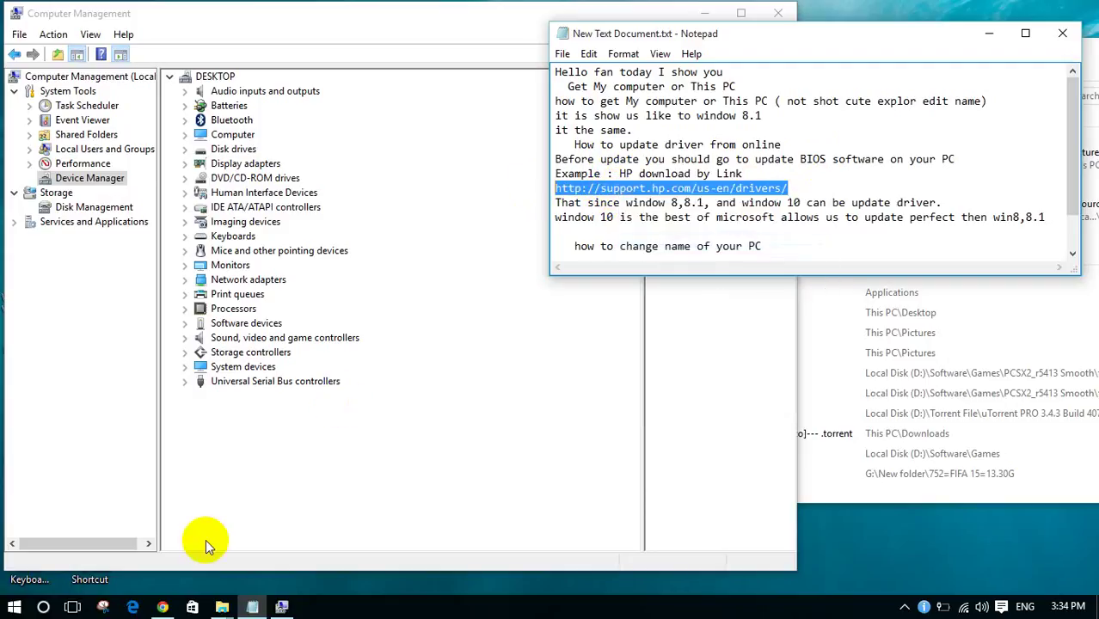
click(163, 608)
click(387, 10)
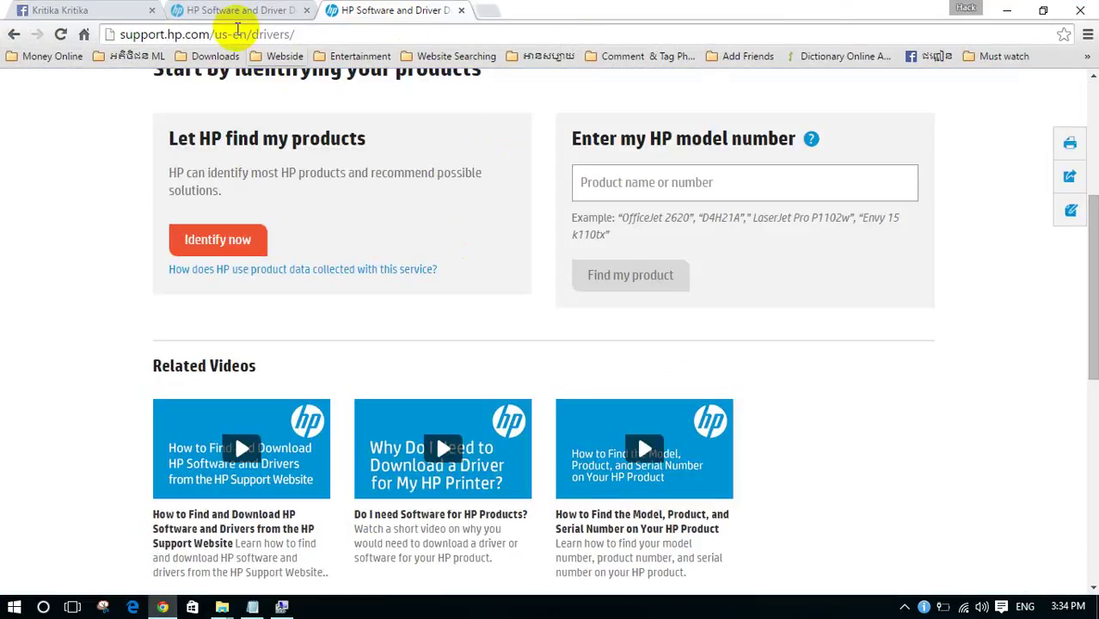
click(238, 32)
right_click(284, 33)
click(319, 130)
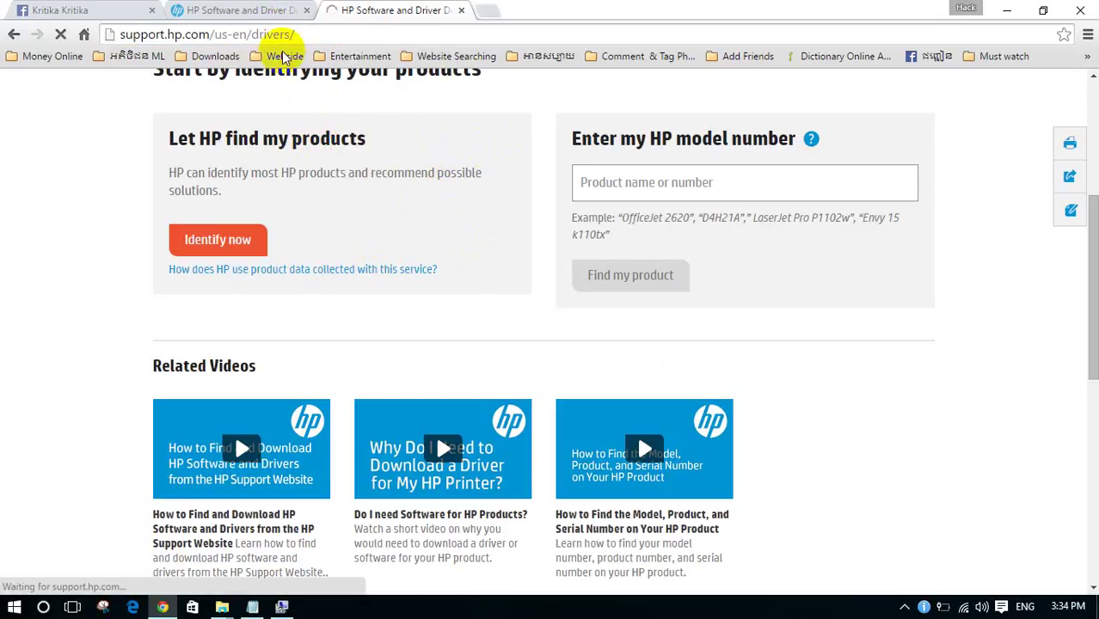
drag(294, 34, 112, 34)
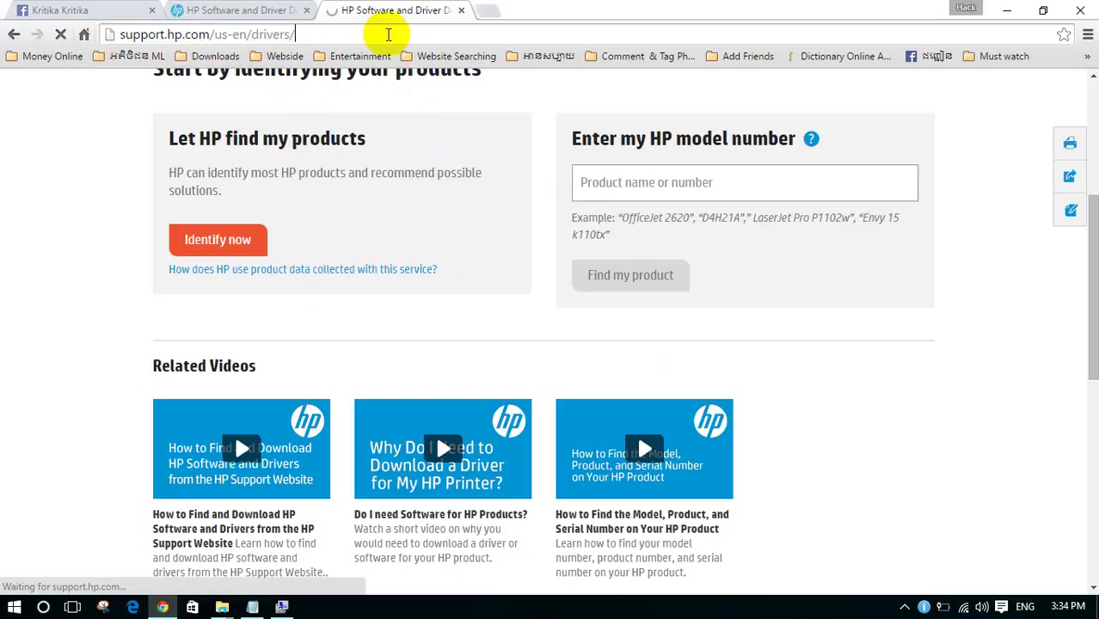
- Close the generic HP drivers tab and dismiss the feedback survey on the Pavilion g6 driver page
click(249, 11)
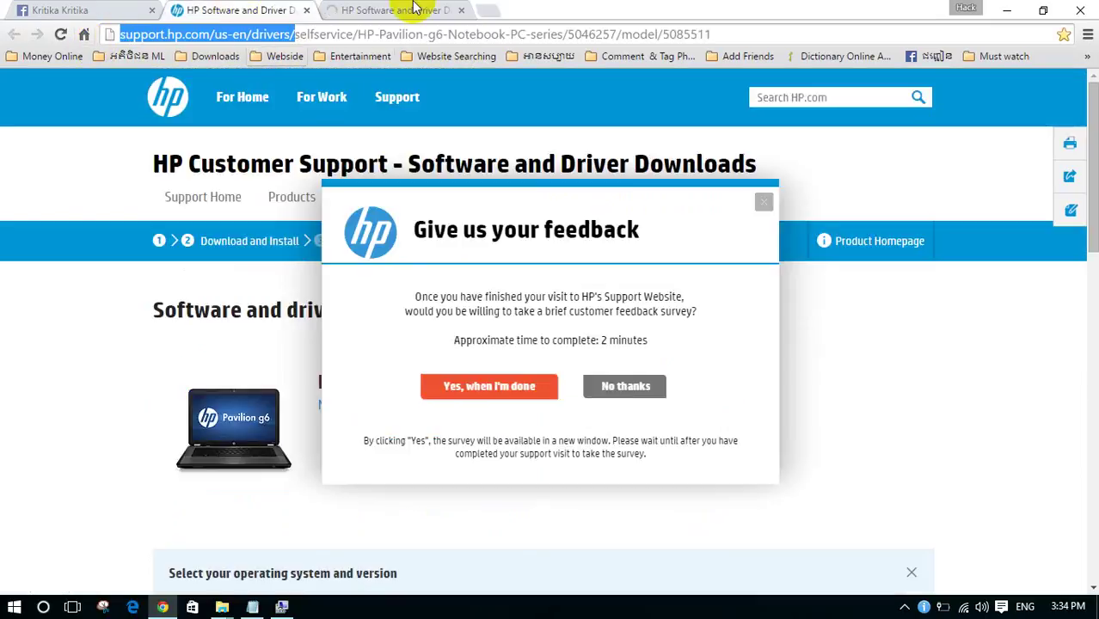
click(451, 11)
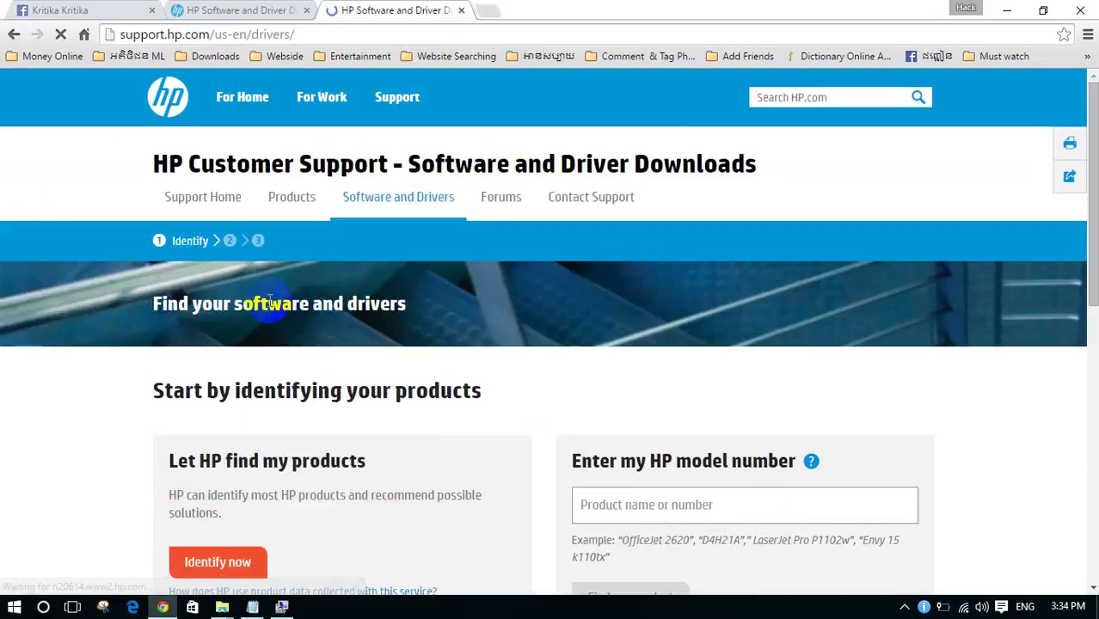
click(460, 10)
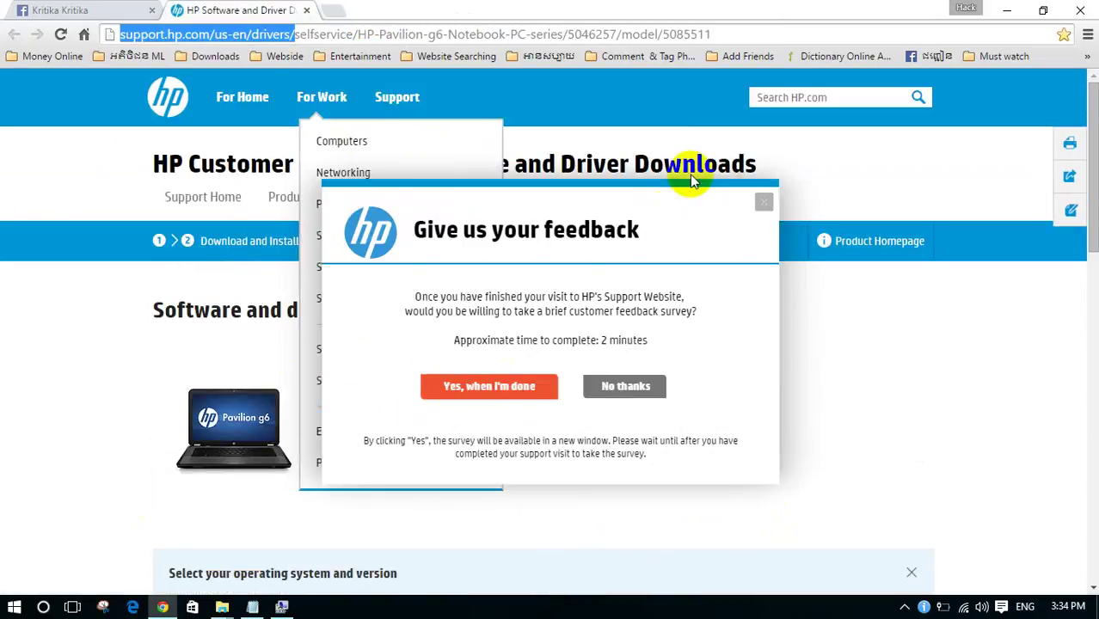
click(763, 202)
- Set the operating system to Microsoft Windows, version Microsoft Windows 8, and update the Pavilion g6 driver list
scroll(363, 423, down, 4)
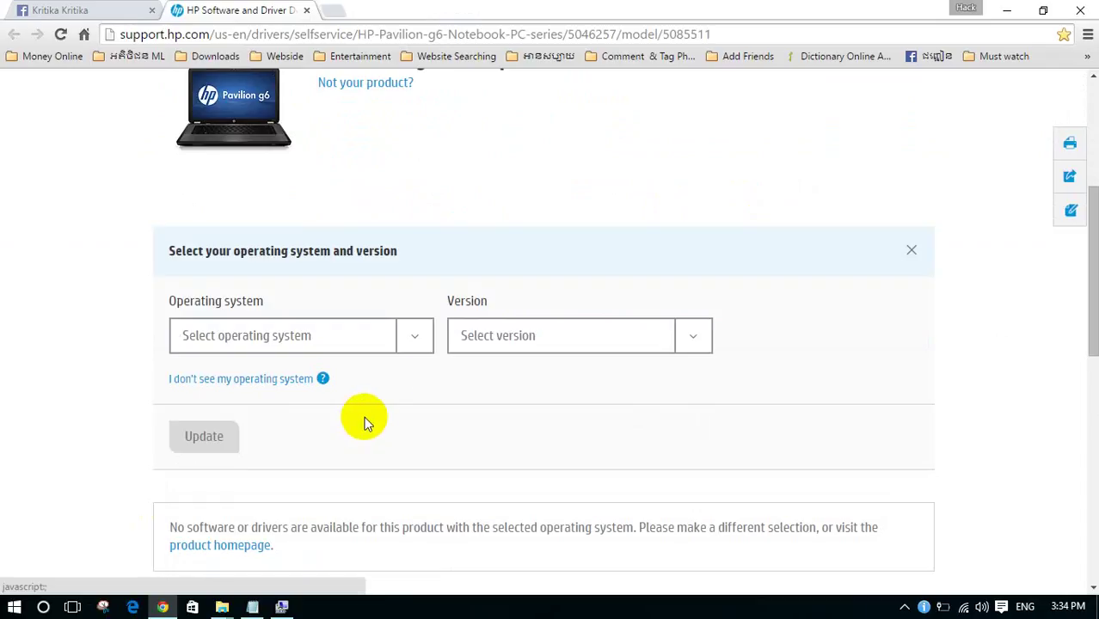
click(418, 341)
click(268, 380)
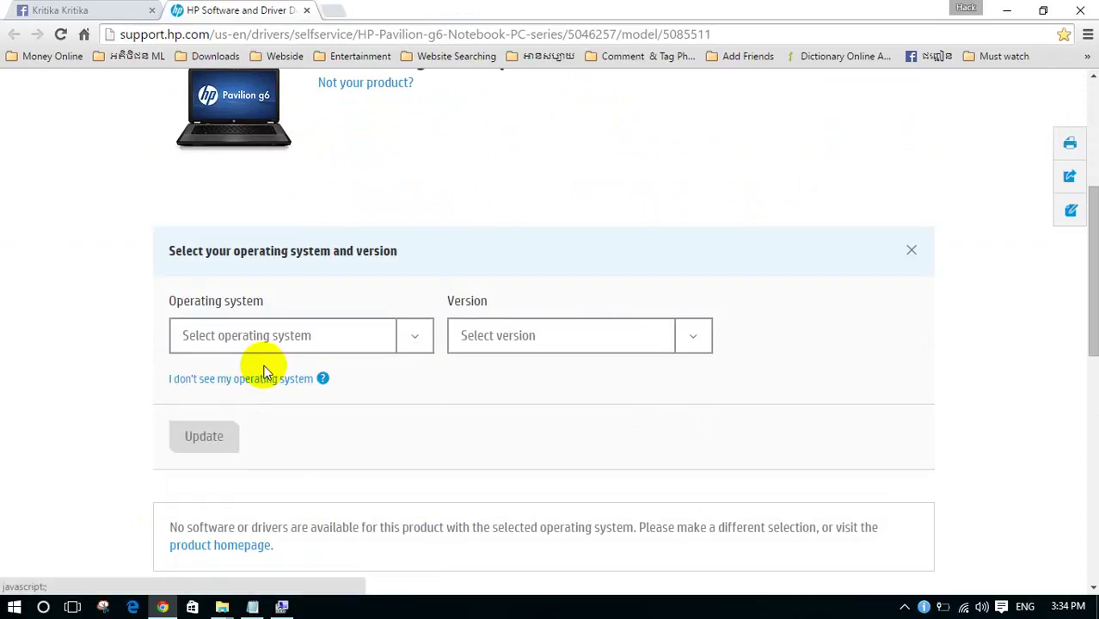
click(409, 341)
click(288, 410)
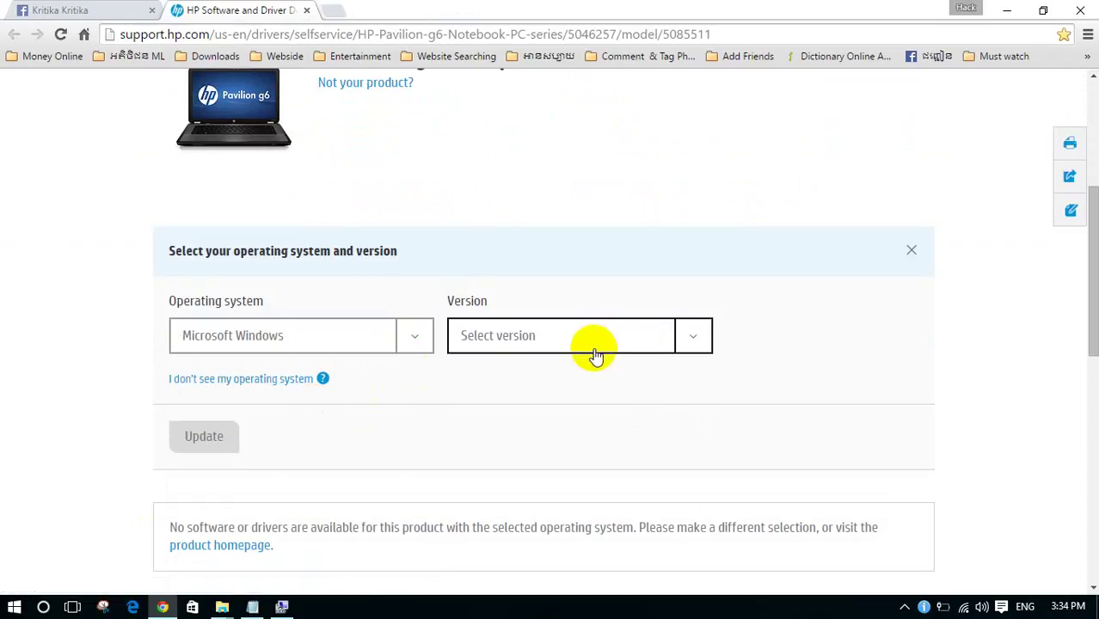
click(689, 335)
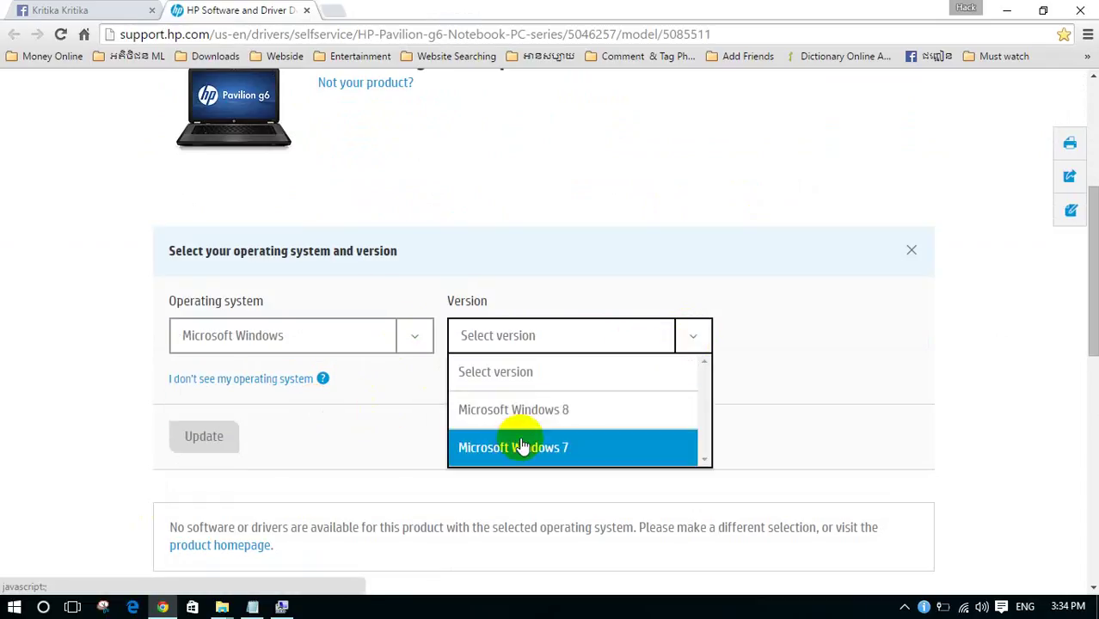
scroll(523, 440, down, 1)
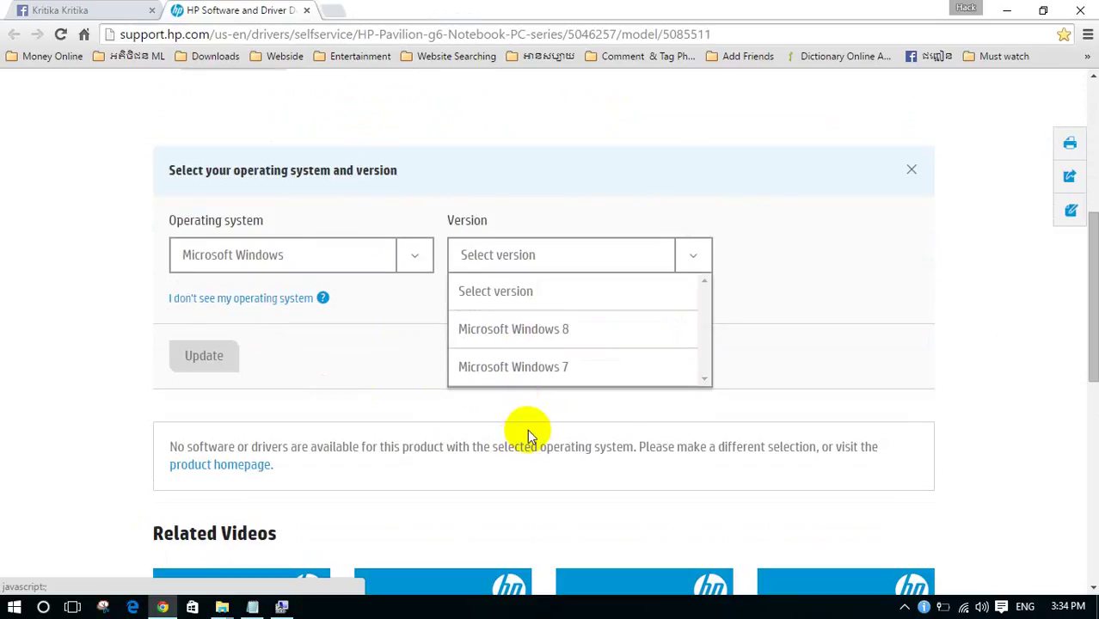
click(517, 332)
click(184, 363)
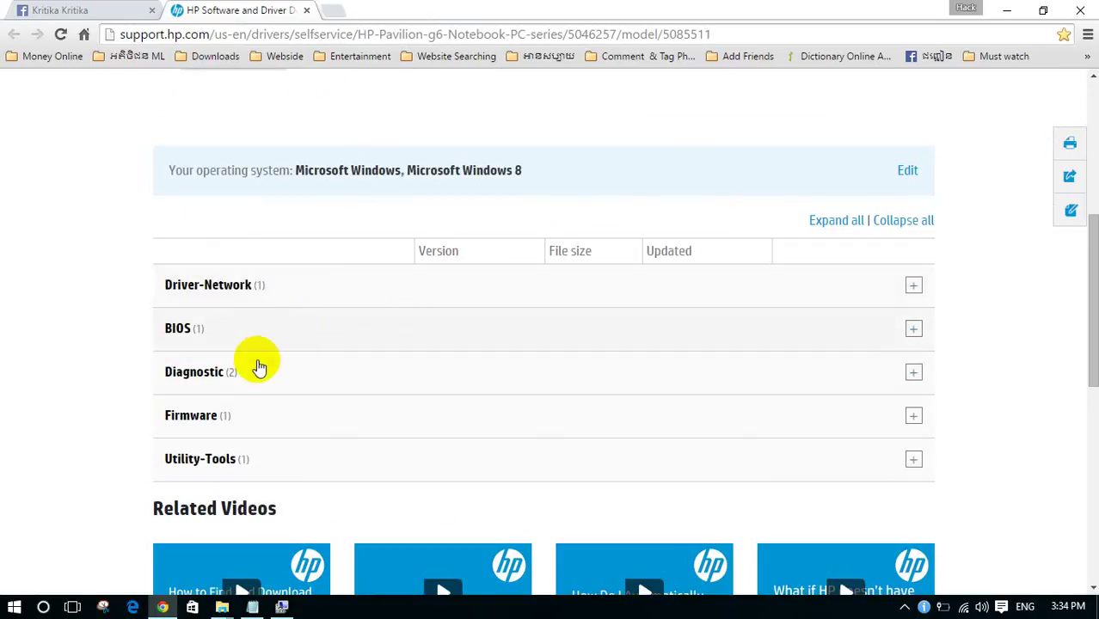
- Expand the BIOS category and highlight the version, file size and update date of the HP Notebook System BIOS Update
click(177, 334)
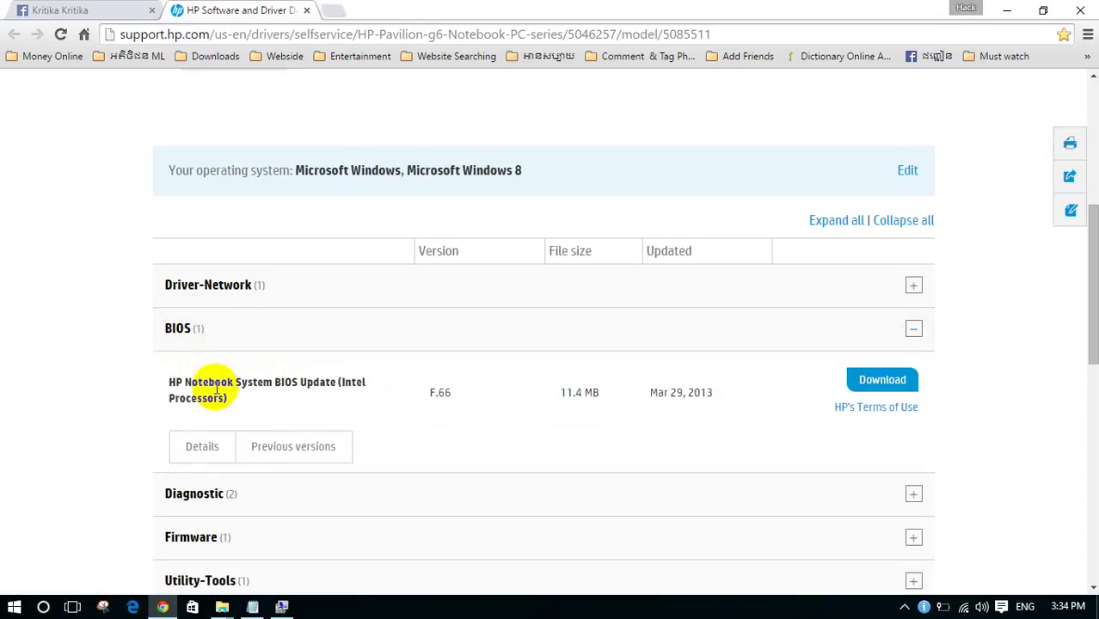
click(436, 392)
double_click(437, 392)
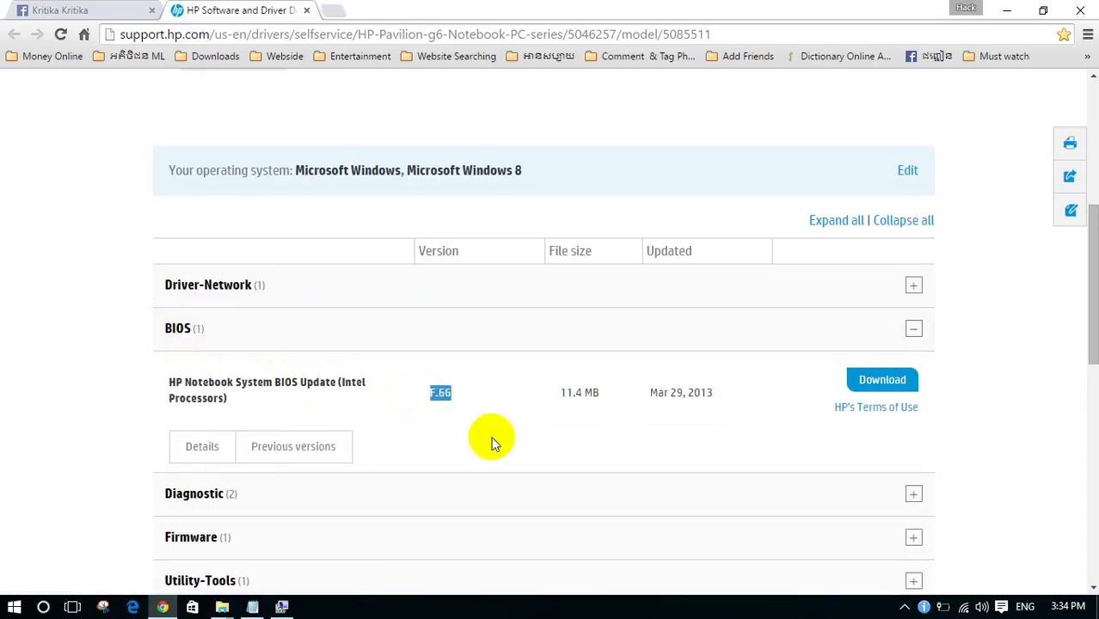
drag(560, 392, 713, 392)
- Start downloading the HP Notebook System BIOS Update (Intel Processors) and pause the sp60864.exe download
click(894, 384)
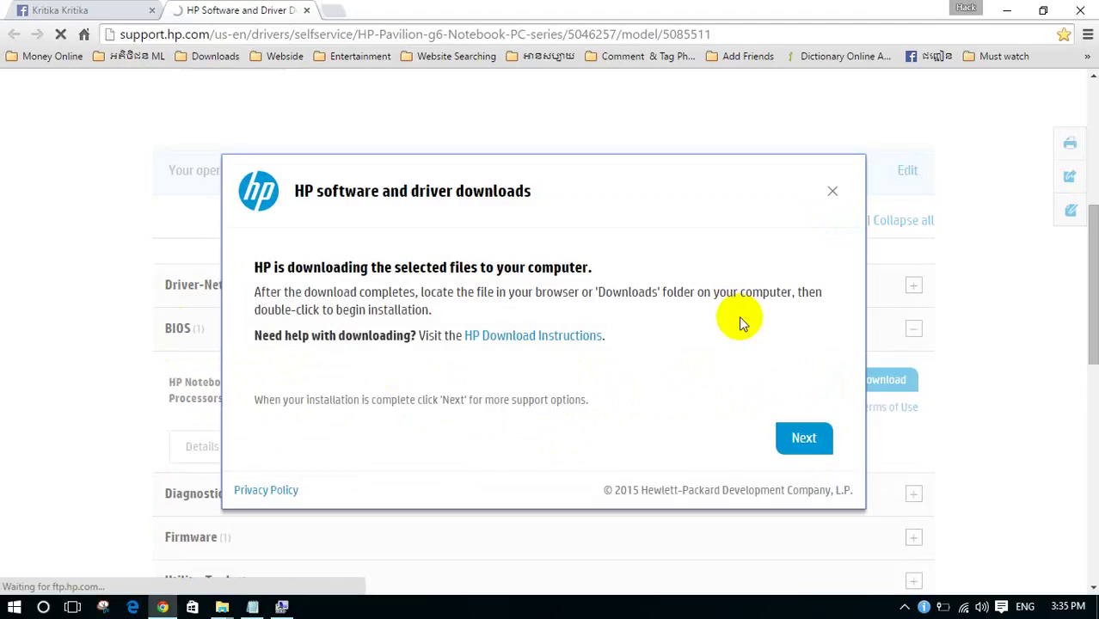
click(543, 359)
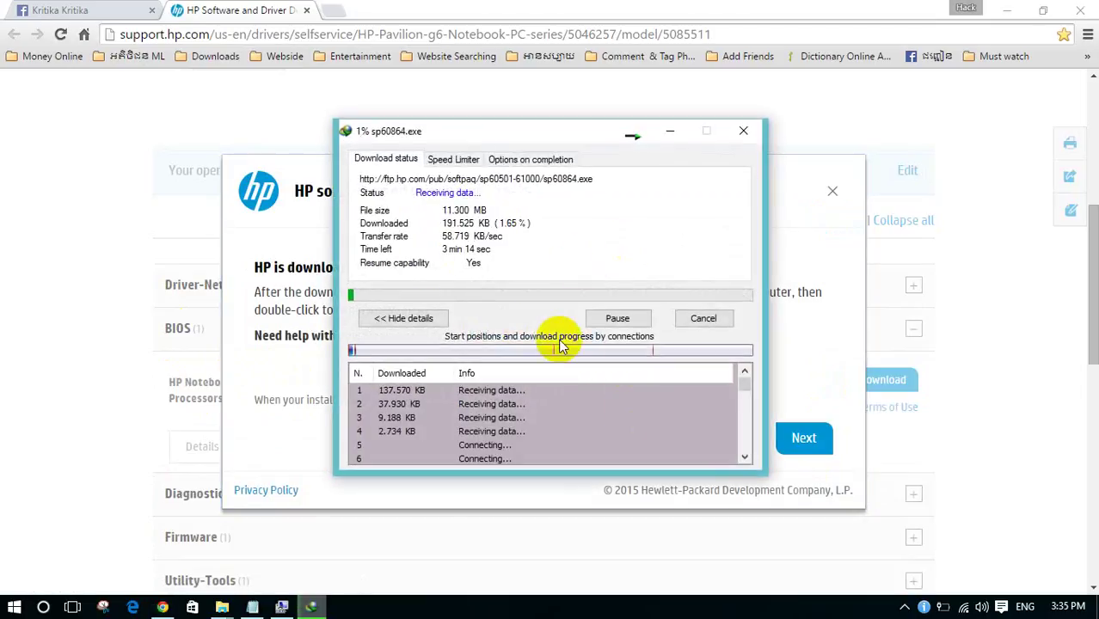
click(615, 320)
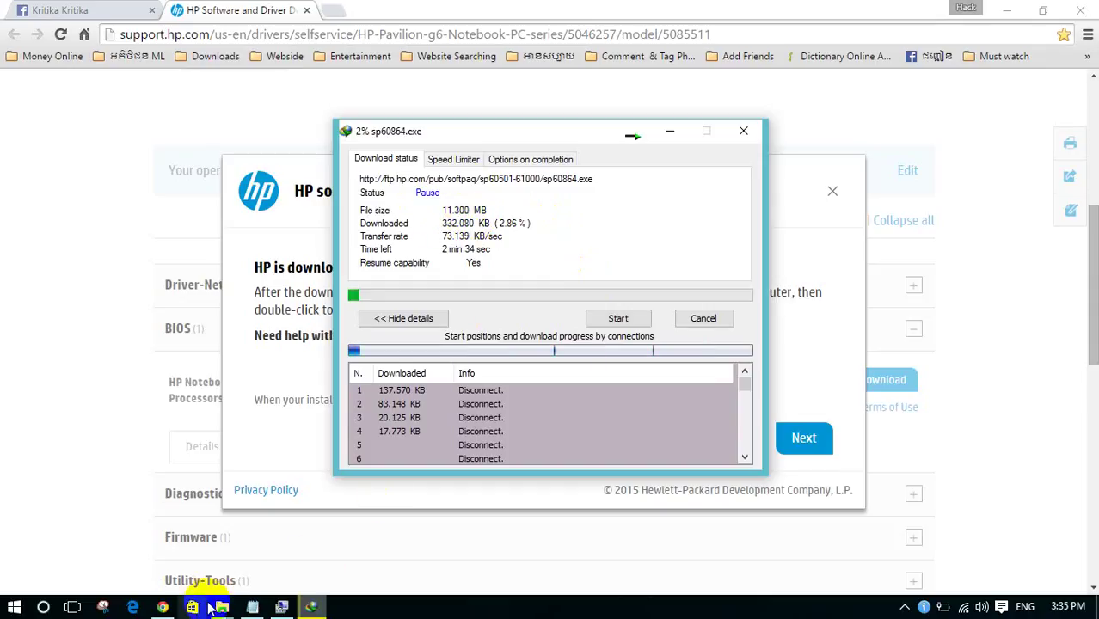
- Bring up the Win7 x64-G6 folder and note below the HP link: "this point my file have size only 1MB but for window 7 no problem for this"
mouse_move(222, 607)
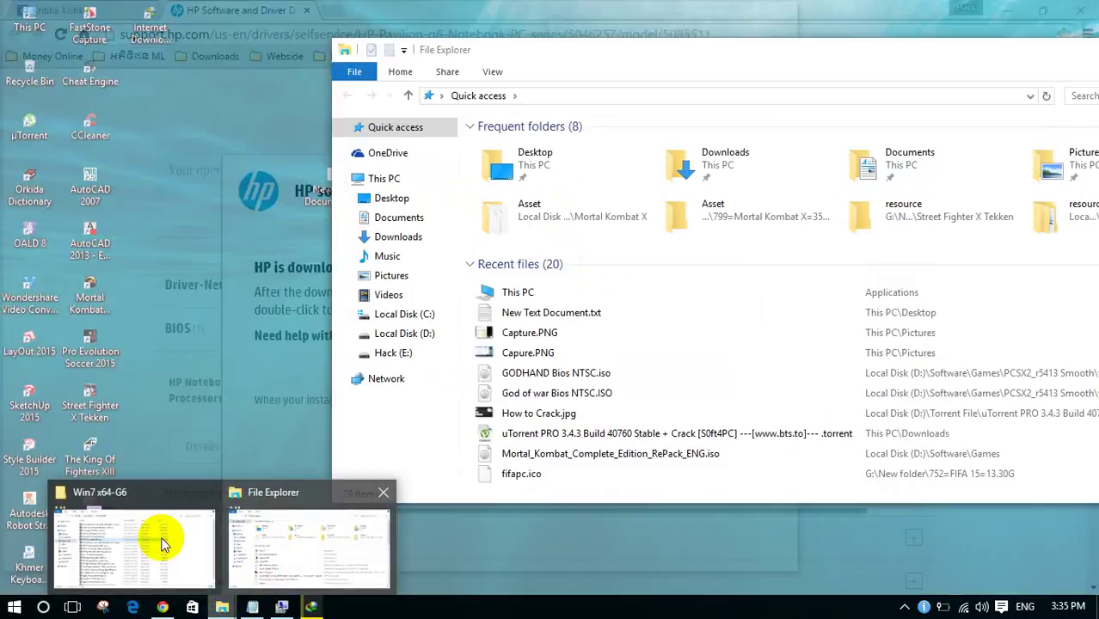
click(163, 541)
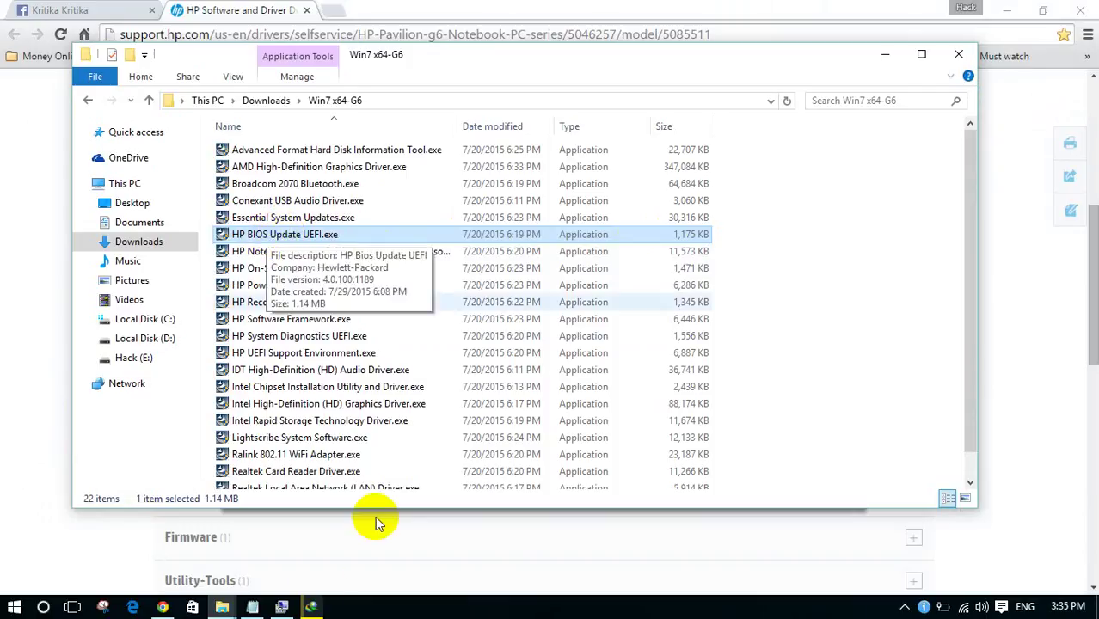
click(252, 607)
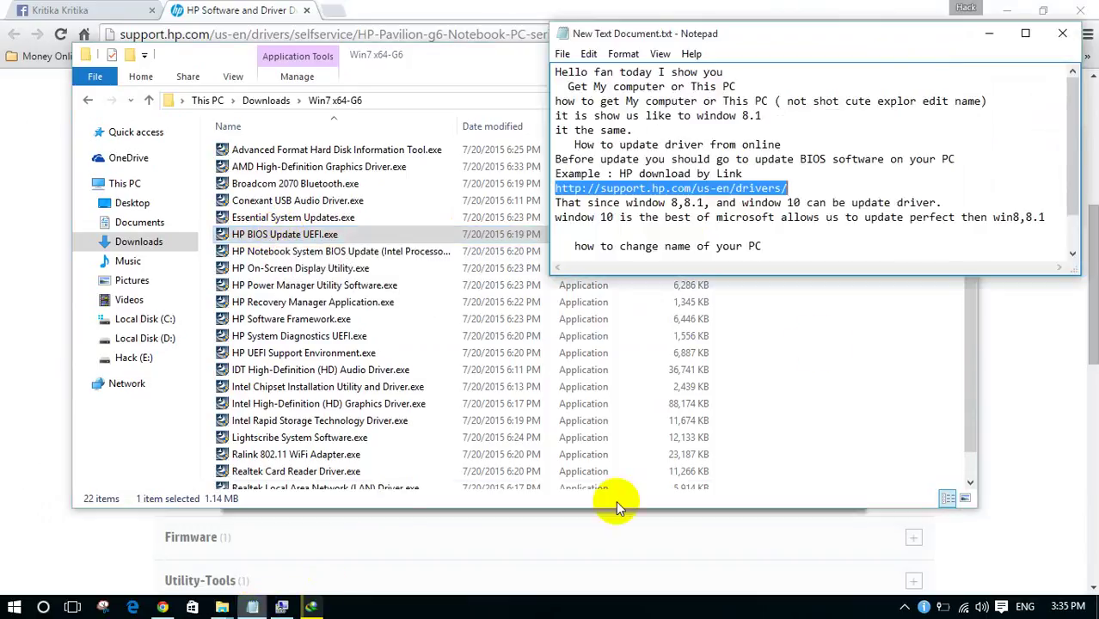
click(815, 188)
key(Return)
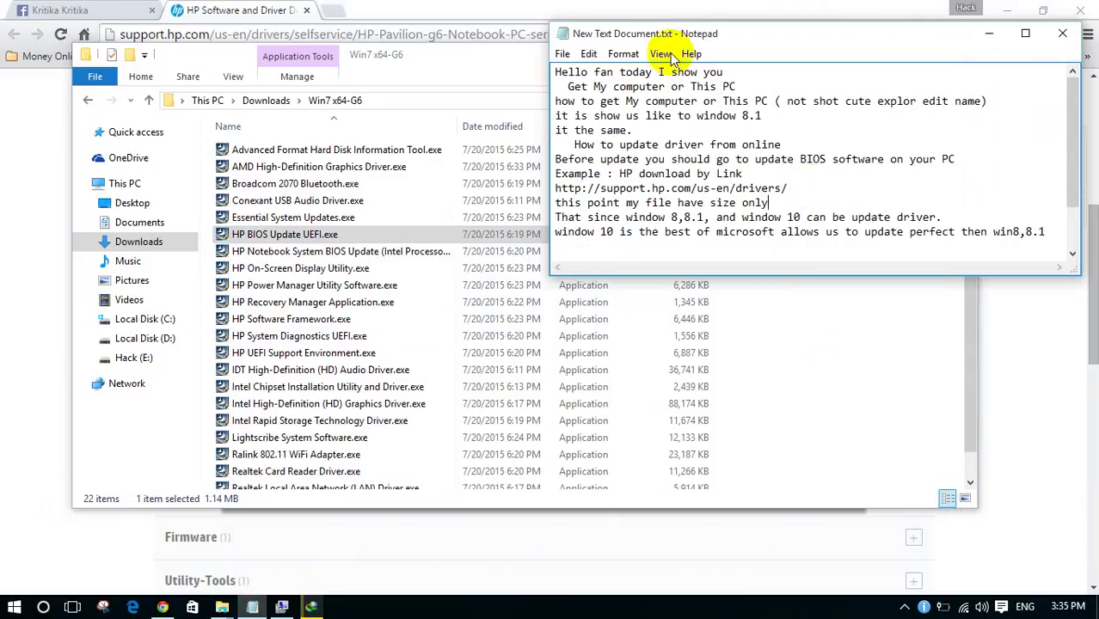
drag(712, 34, 674, 255)
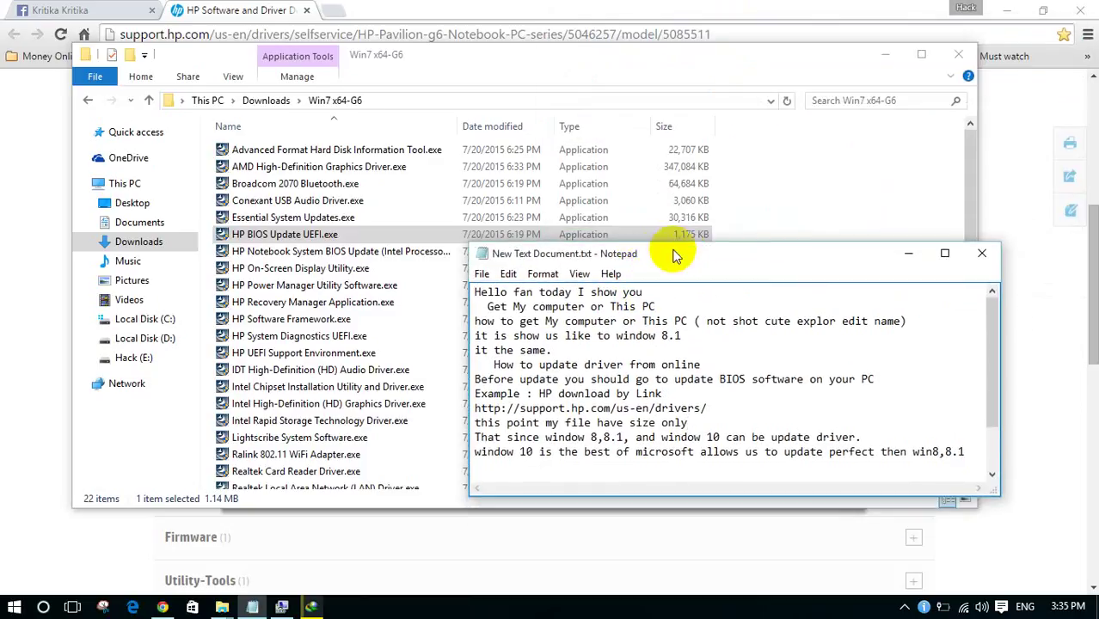
click(725, 424)
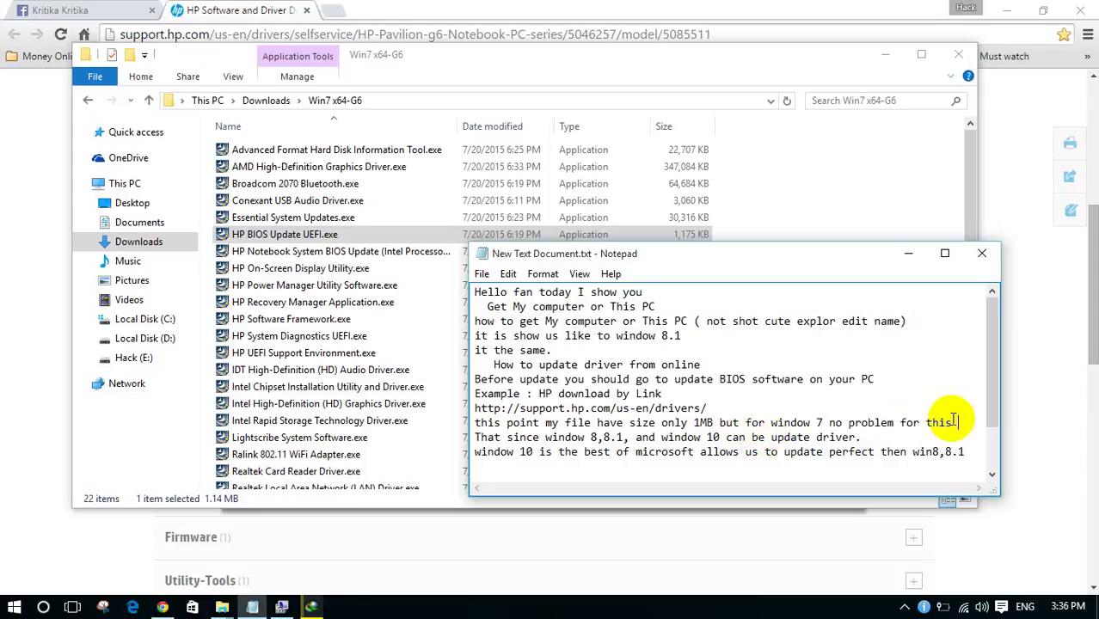
drag(954, 419, 478, 423)
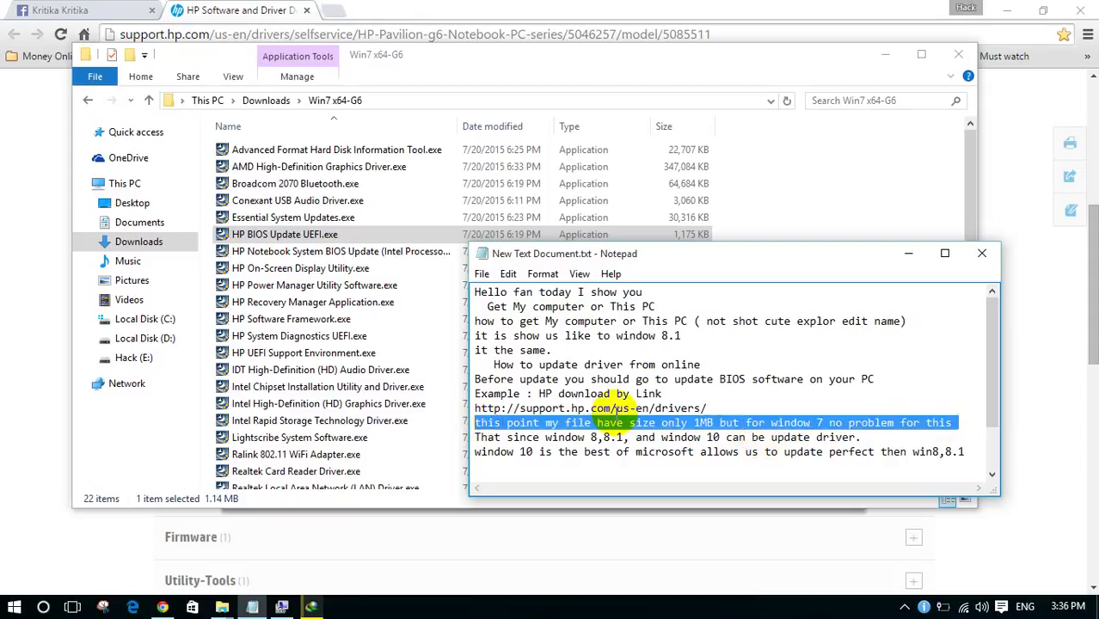
click(259, 237)
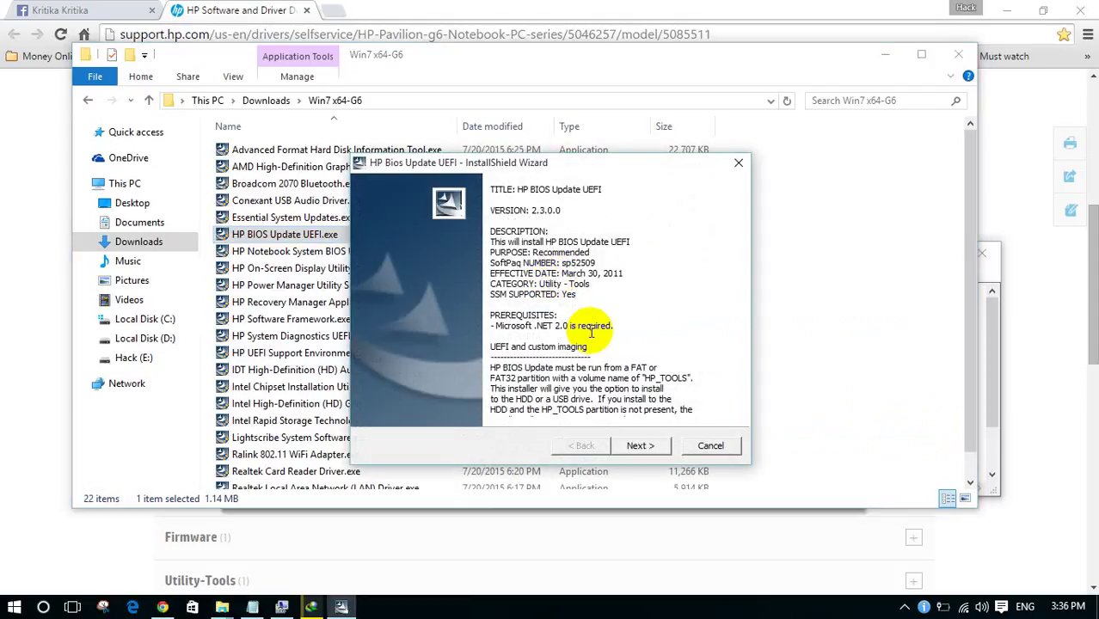
click(637, 446)
click(387, 389)
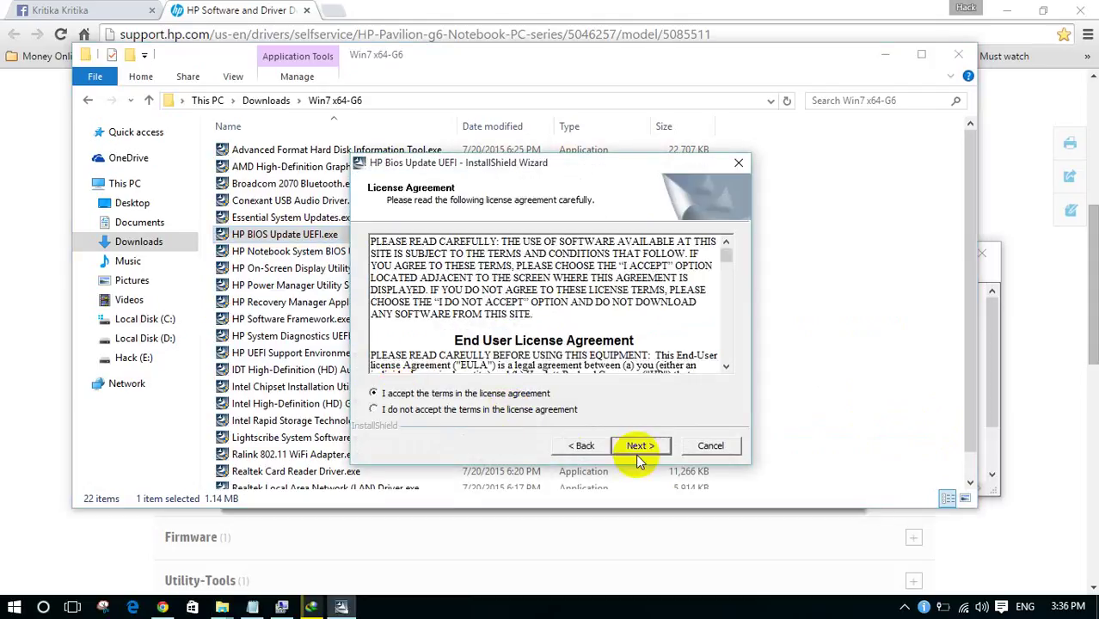
click(636, 445)
click(637, 445)
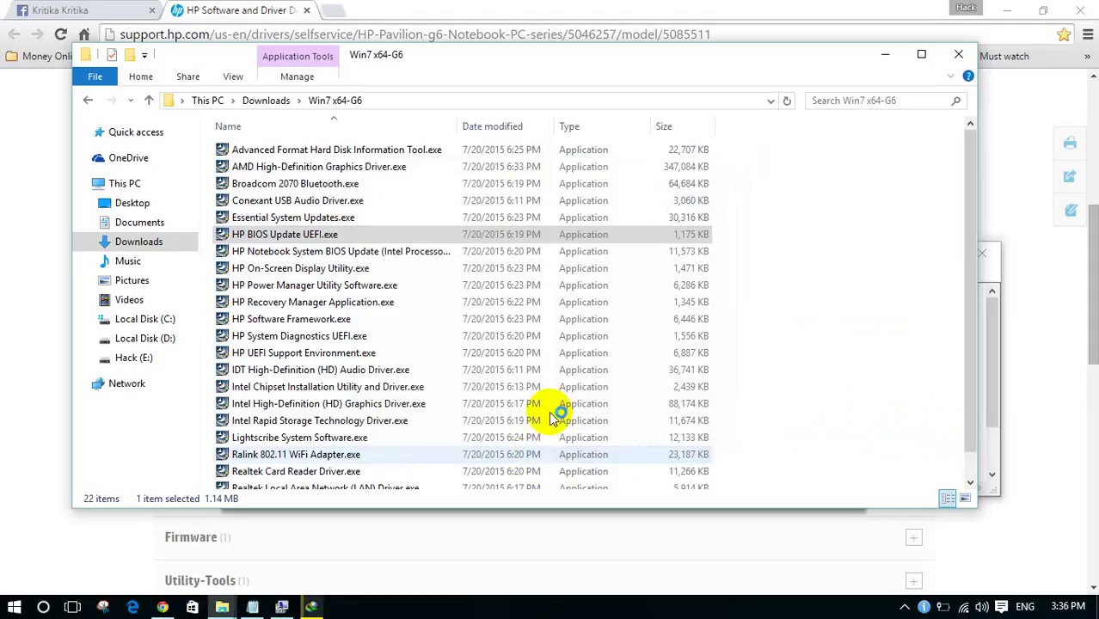
- Close the Win7 x64-G6 folder and the paused sp60864.exe download window
click(958, 53)
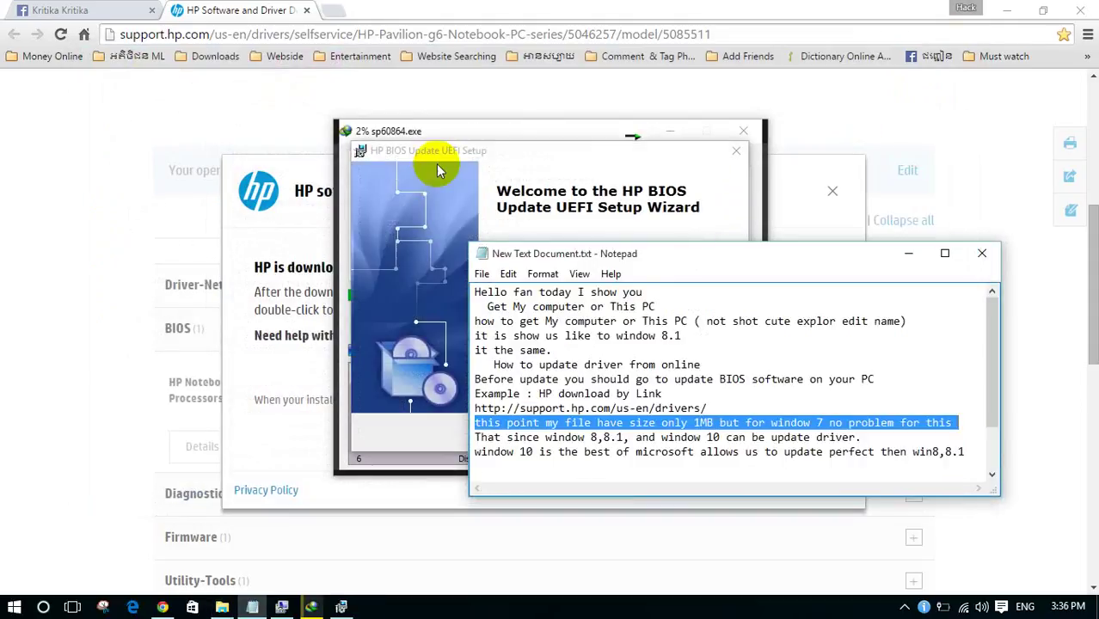
click(488, 137)
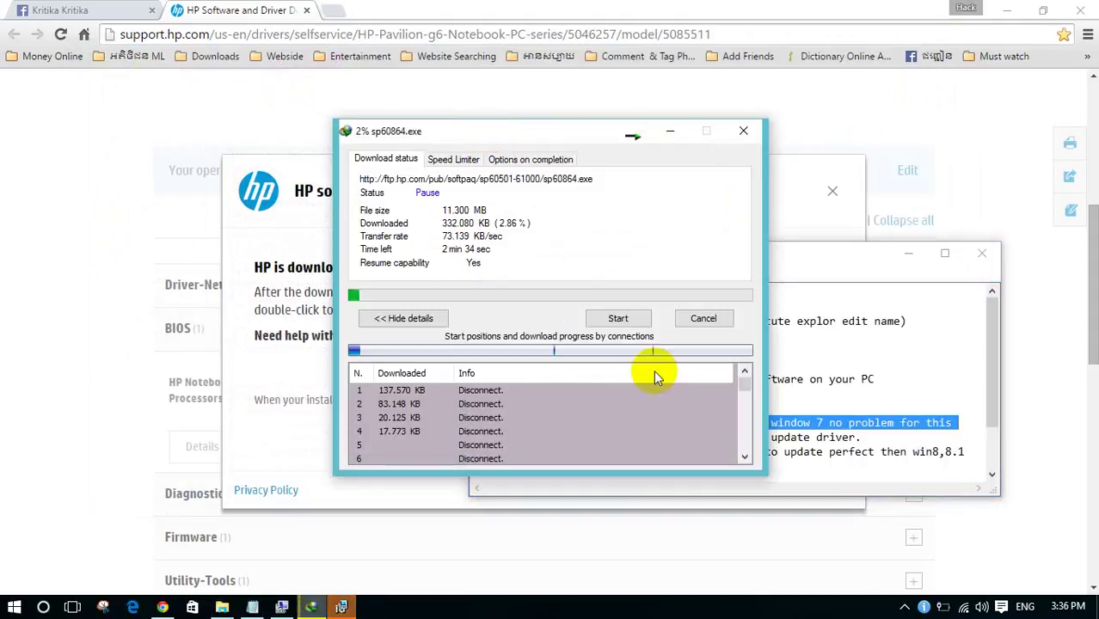
click(722, 325)
drag(558, 152, 427, 129)
click(503, 404)
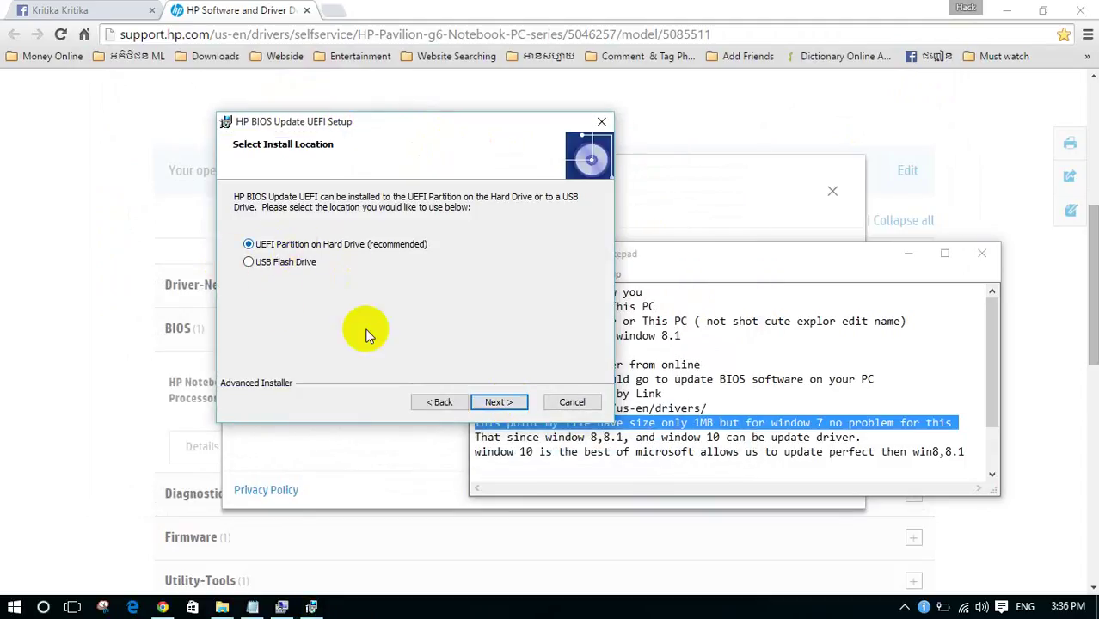
click(576, 402)
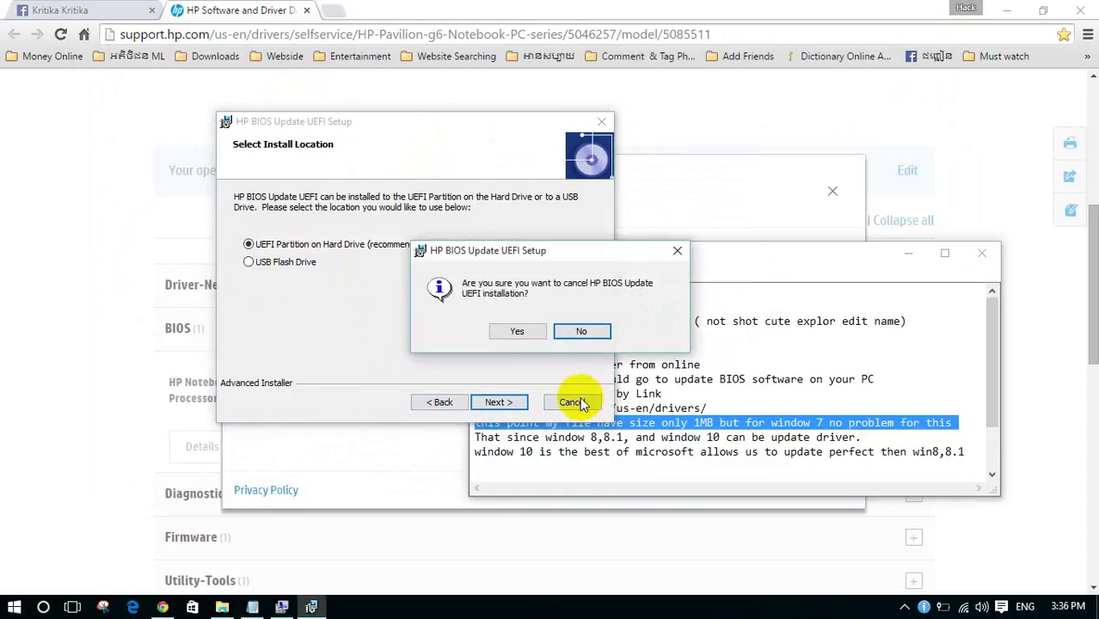
click(515, 331)
click(499, 400)
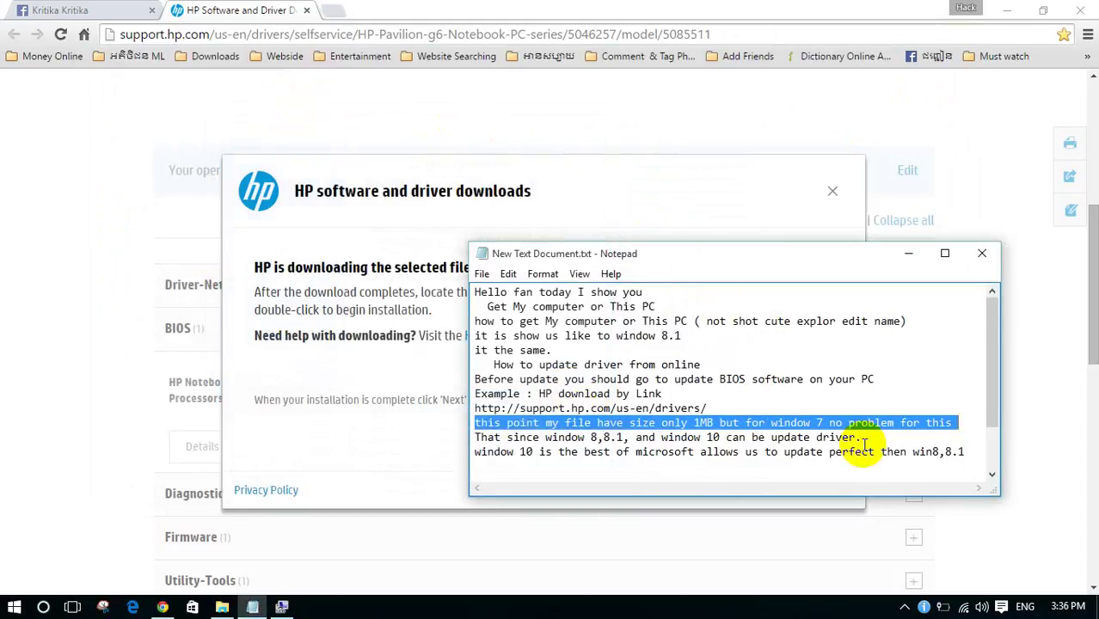
- Add the note "sorry it is not this file" below the line about the 1MB file
click(961, 424)
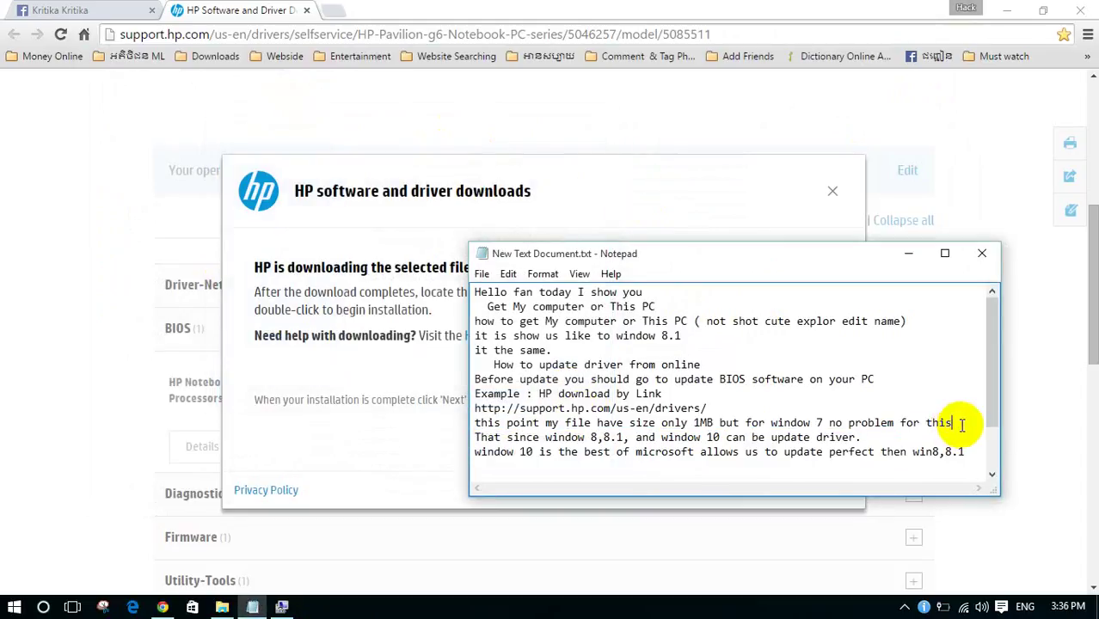
key(Return)
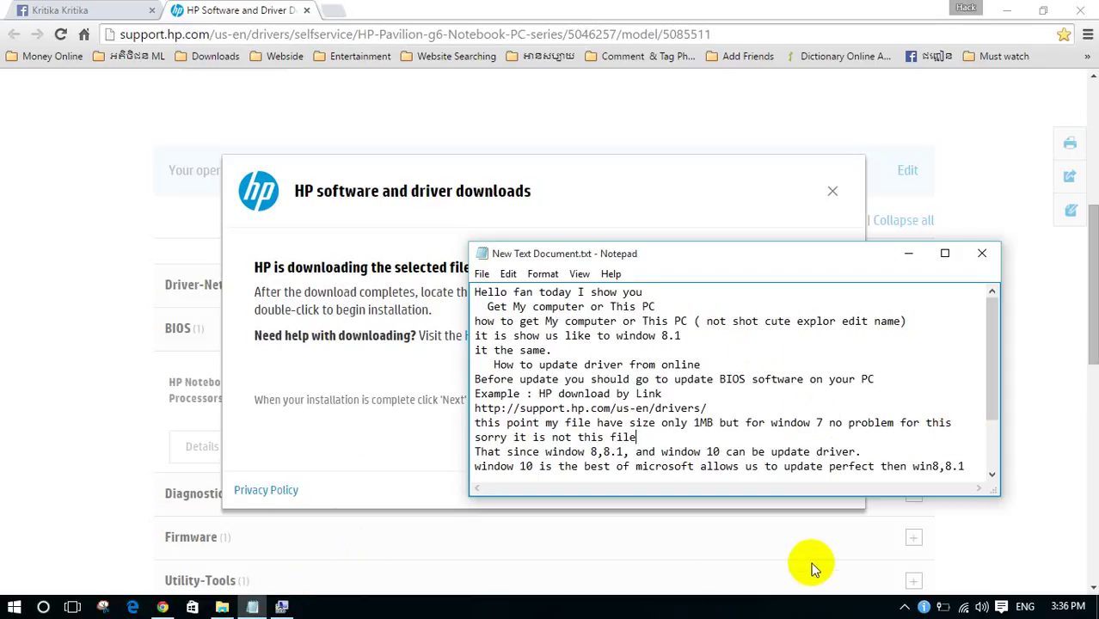
- Bring up Internet Download Manager and resume the sp60864.exe download
click(904, 607)
double_click(969, 518)
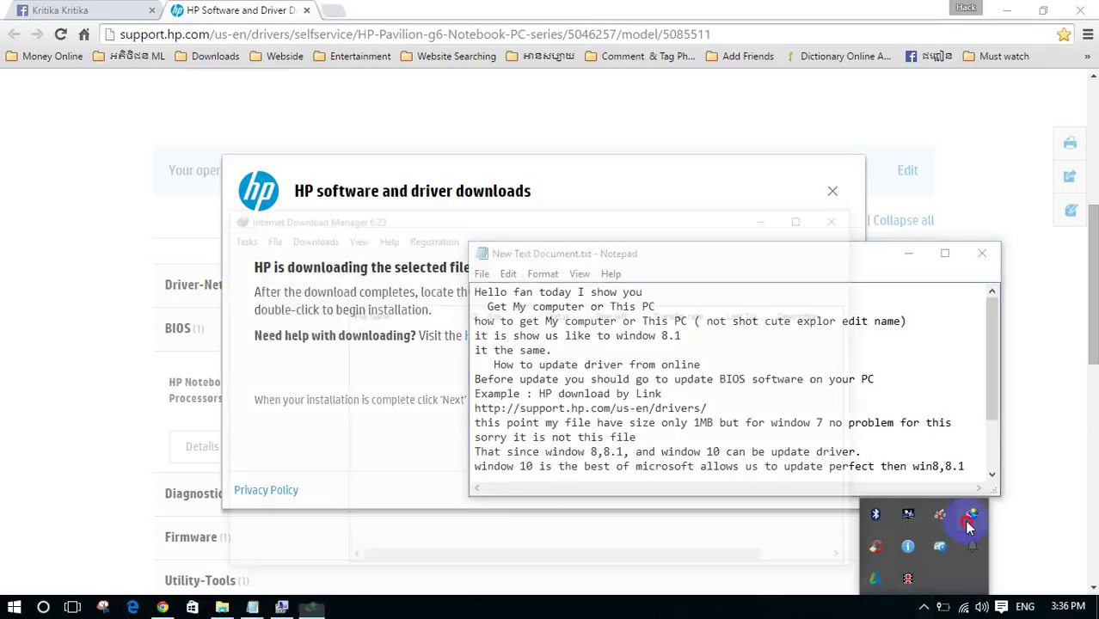
right_click(406, 356)
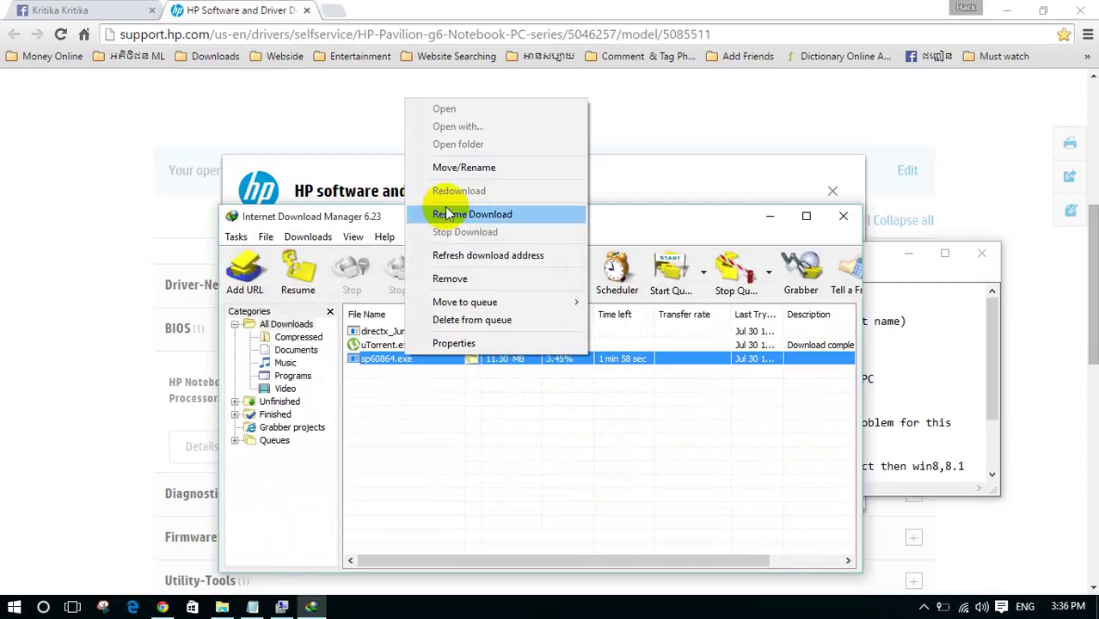
click(446, 214)
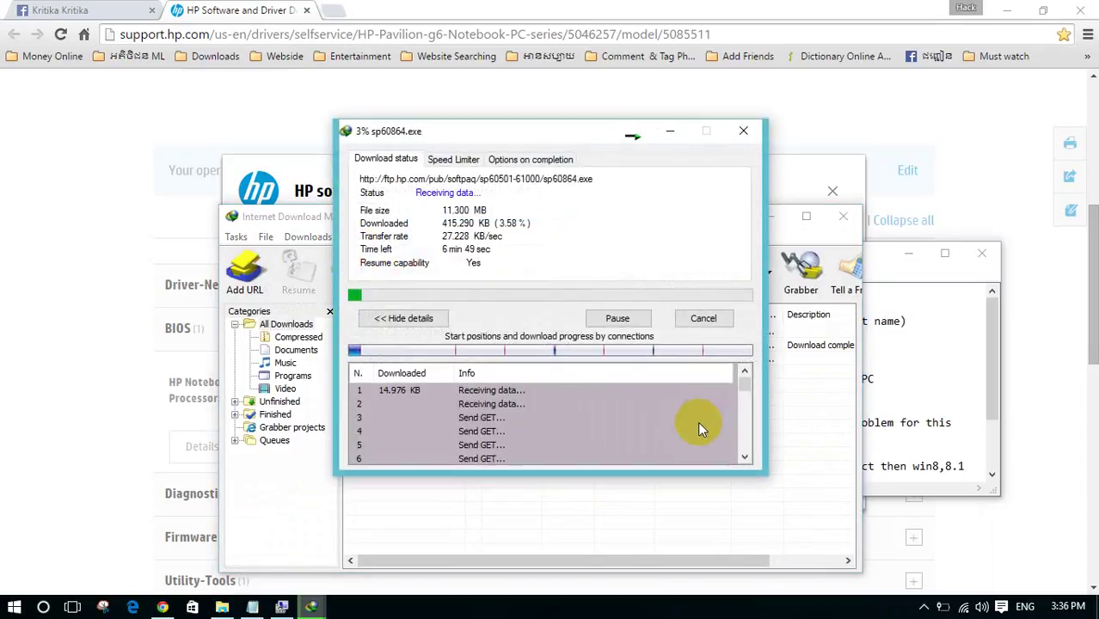
- Add the line "sorry i'm wrong wait.. for completed" to the Notepad notes below "sorry it is not this file"
click(990, 357)
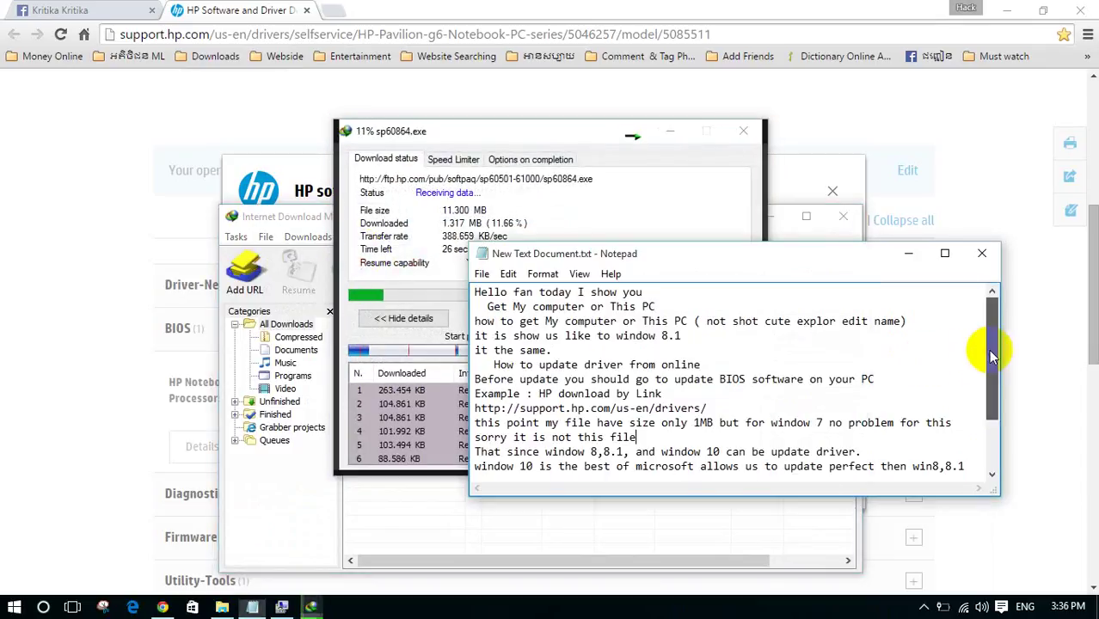
key(Return)
text(s)
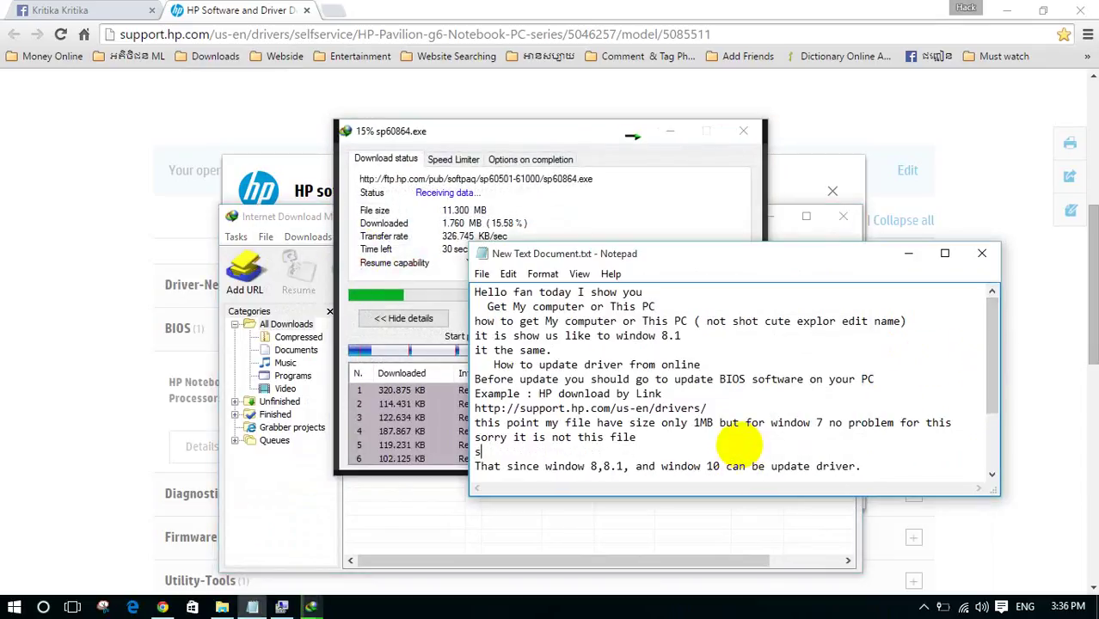
text(orry)
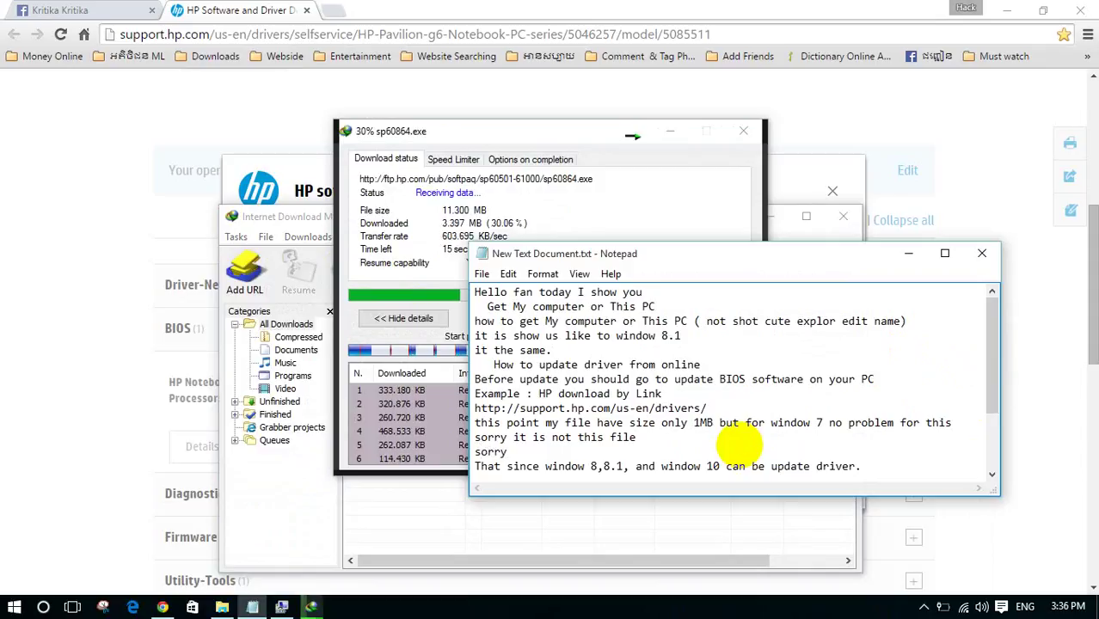
text( i'm w)
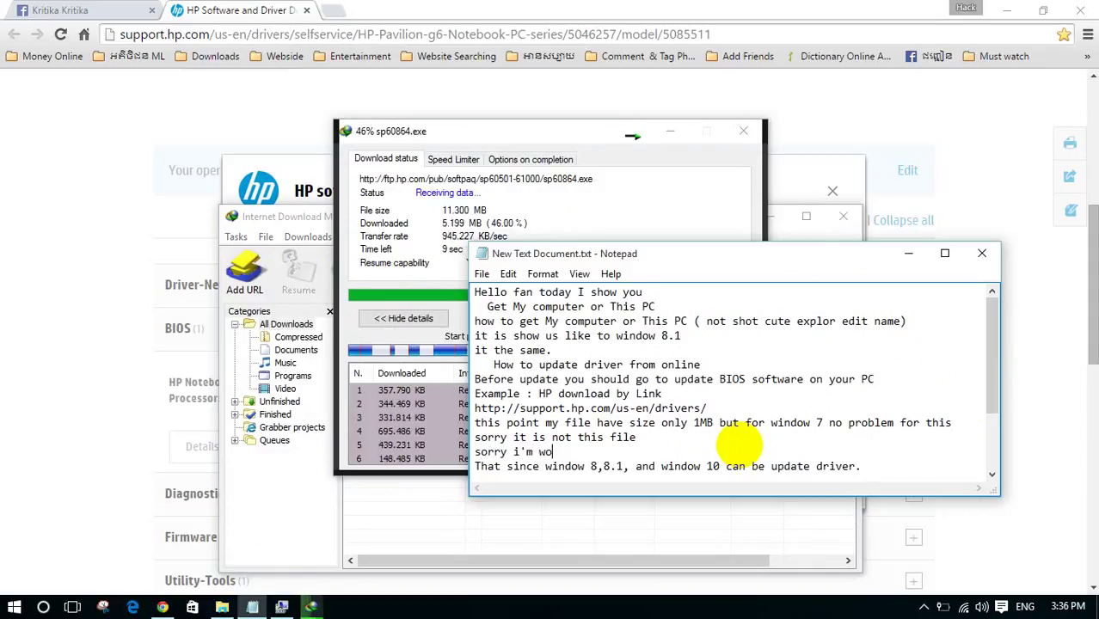
text(o)
key(BackSpace)
text(rong wai)
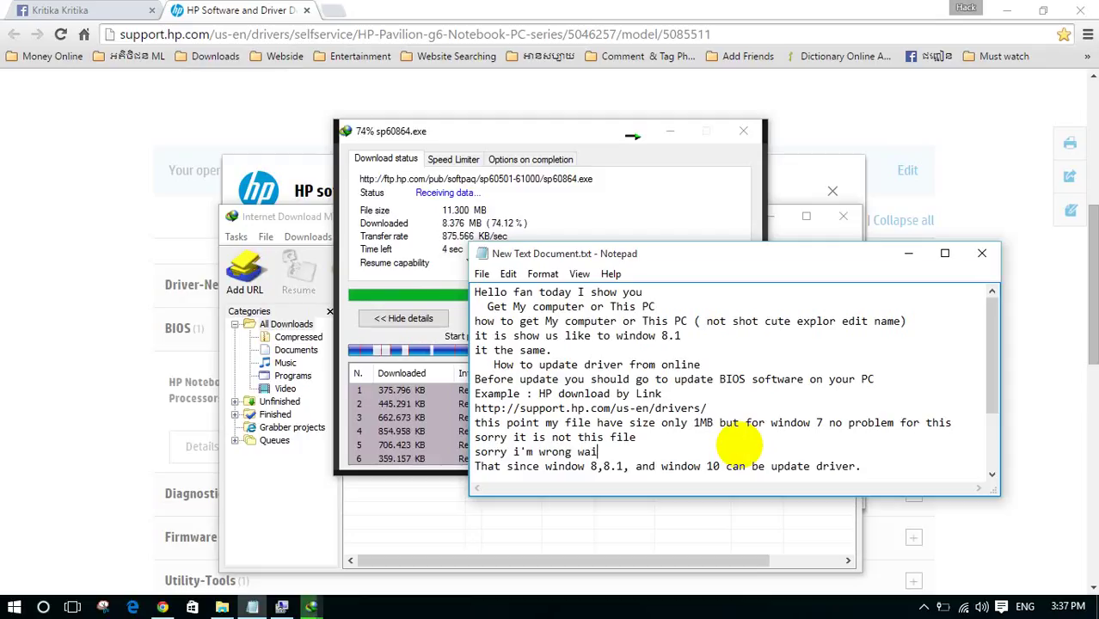
text(t.. for)
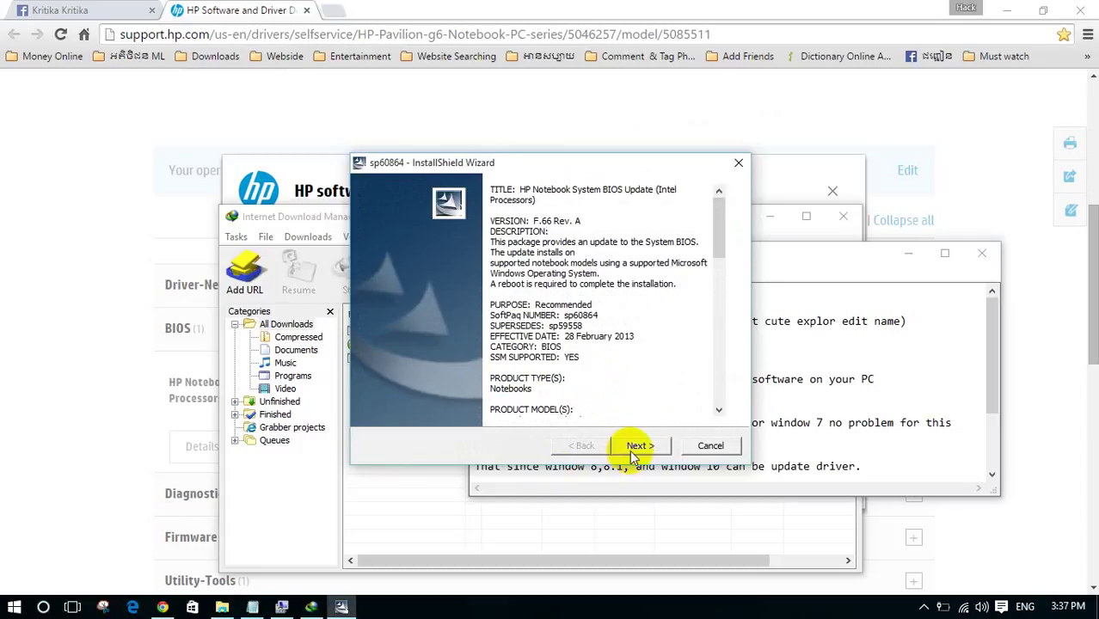
- Cancel the open sp60864 installer and relaunch the downloaded sp60864.exe from its file properties in Internet Download Manager
click(710, 446)
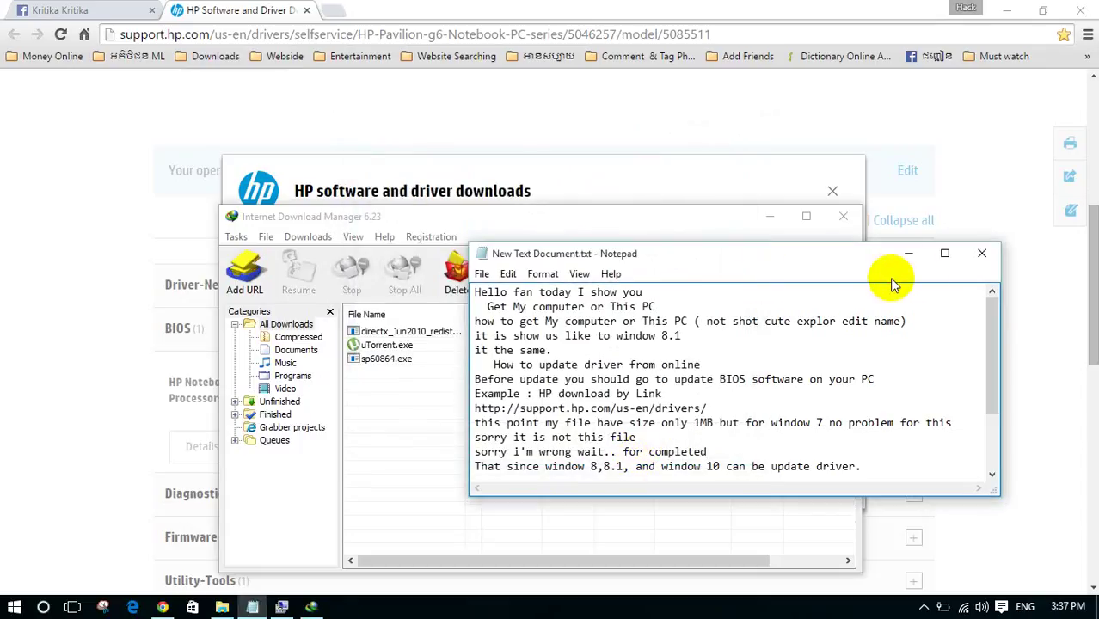
drag(708, 452, 463, 449)
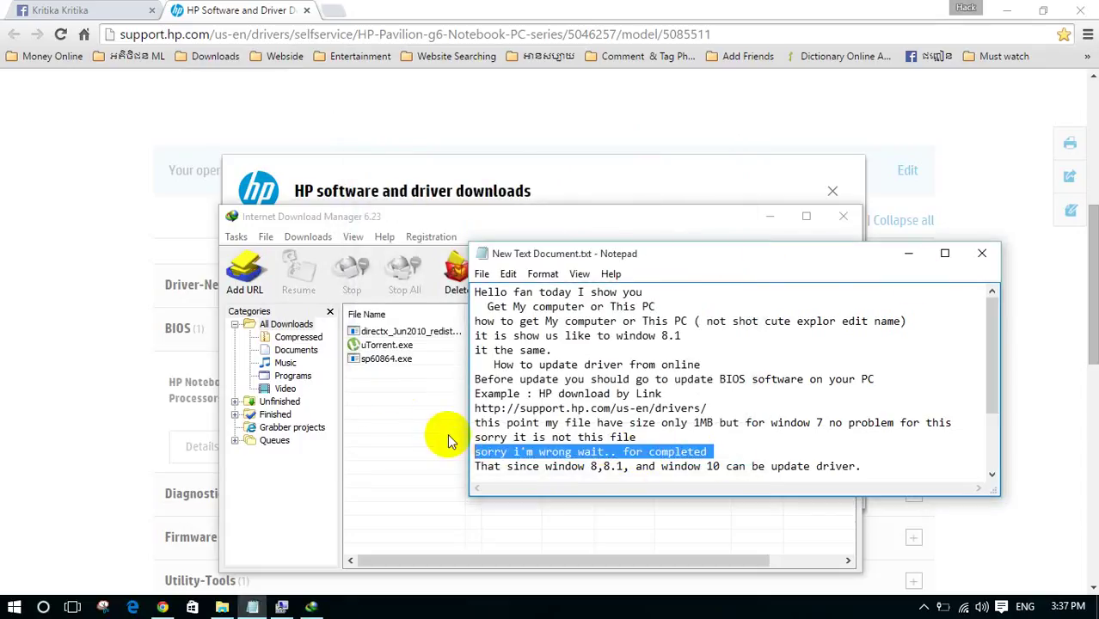
click(397, 358)
double_click(417, 363)
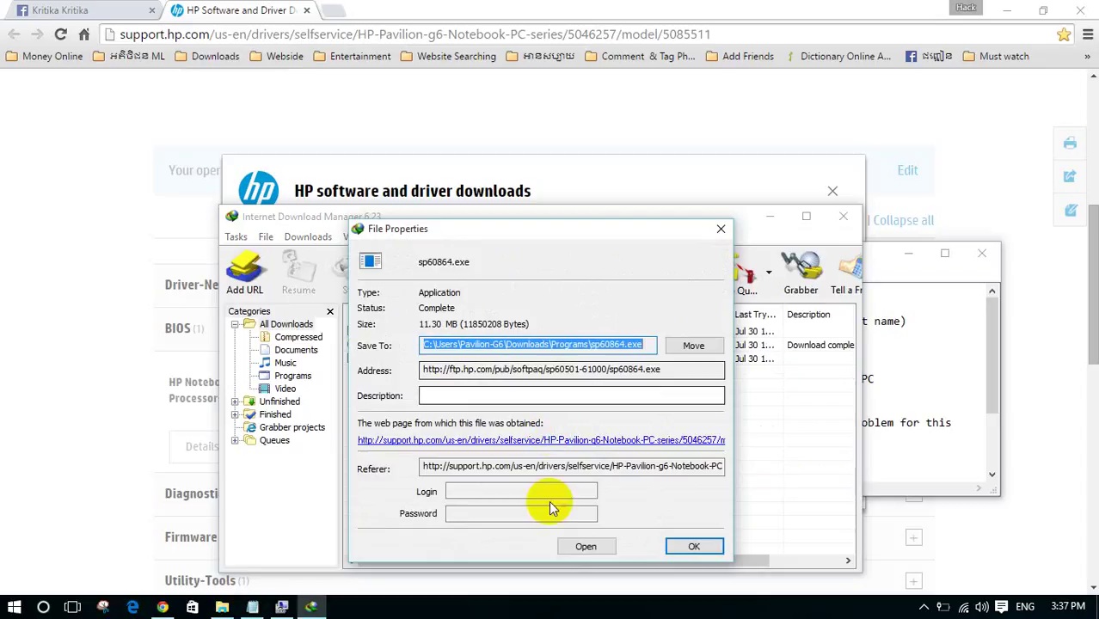
click(585, 547)
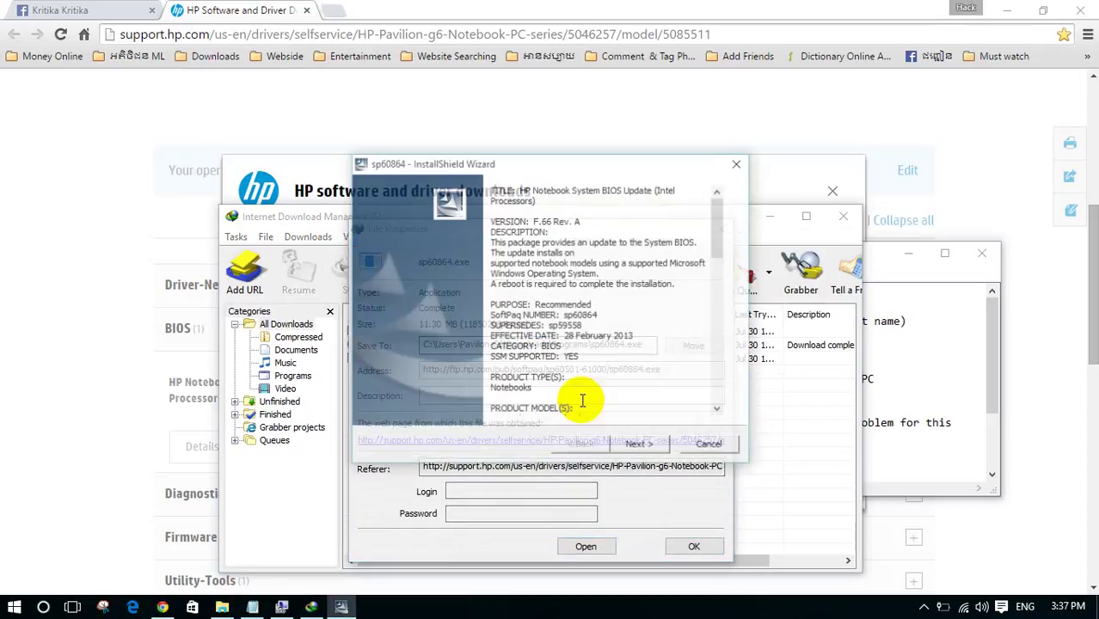
- Accept the sp60864 license terms, complete the wizard and try to flash the BIOS with InsydeFlash
click(637, 444)
click(435, 393)
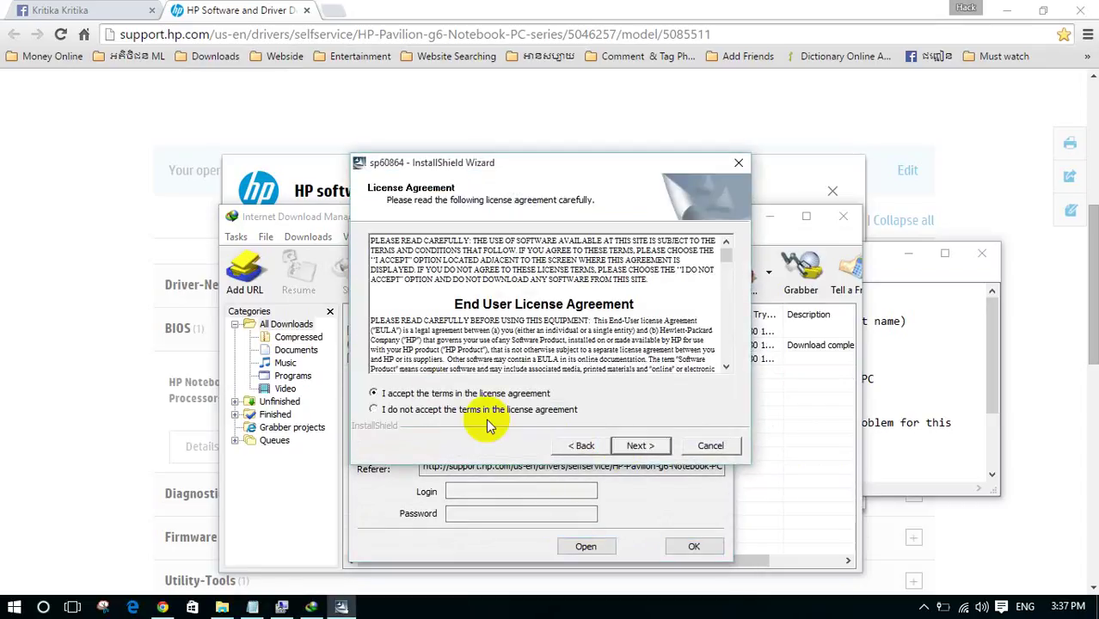
click(638, 445)
click(644, 446)
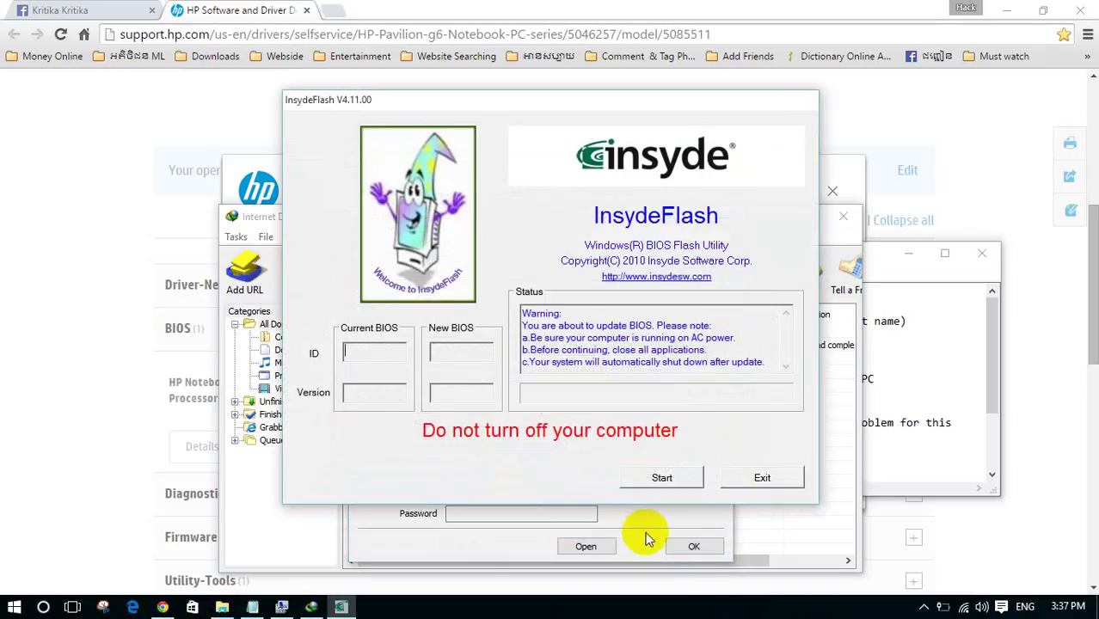
click(660, 477)
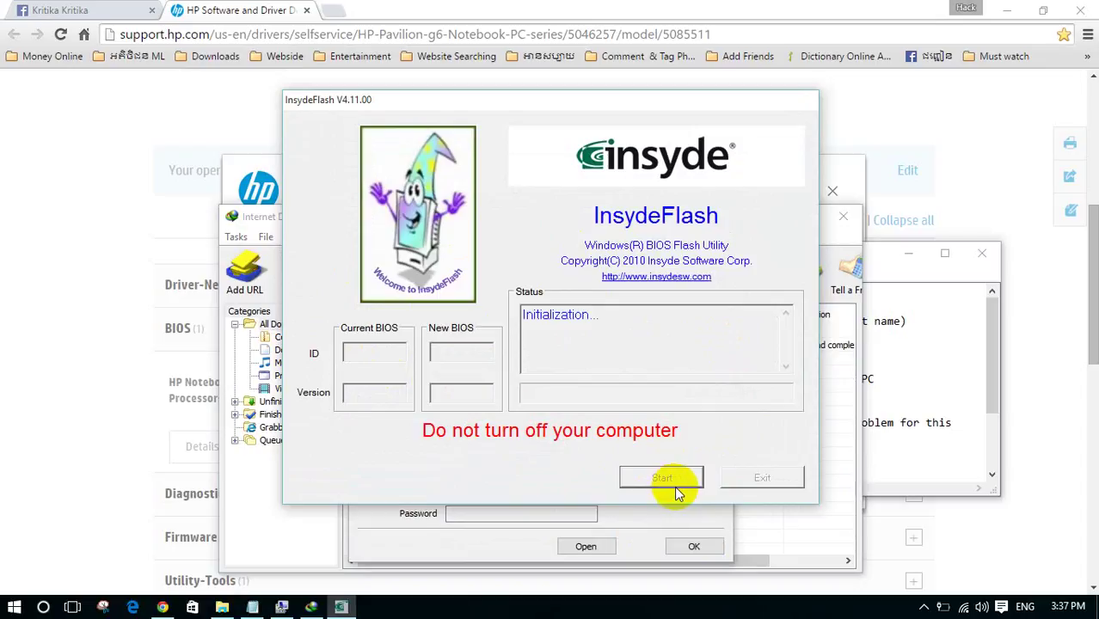
- Close the sp60864.exe properties, Internet Download Manager and the HP software and driver downloads message
click(1067, 607)
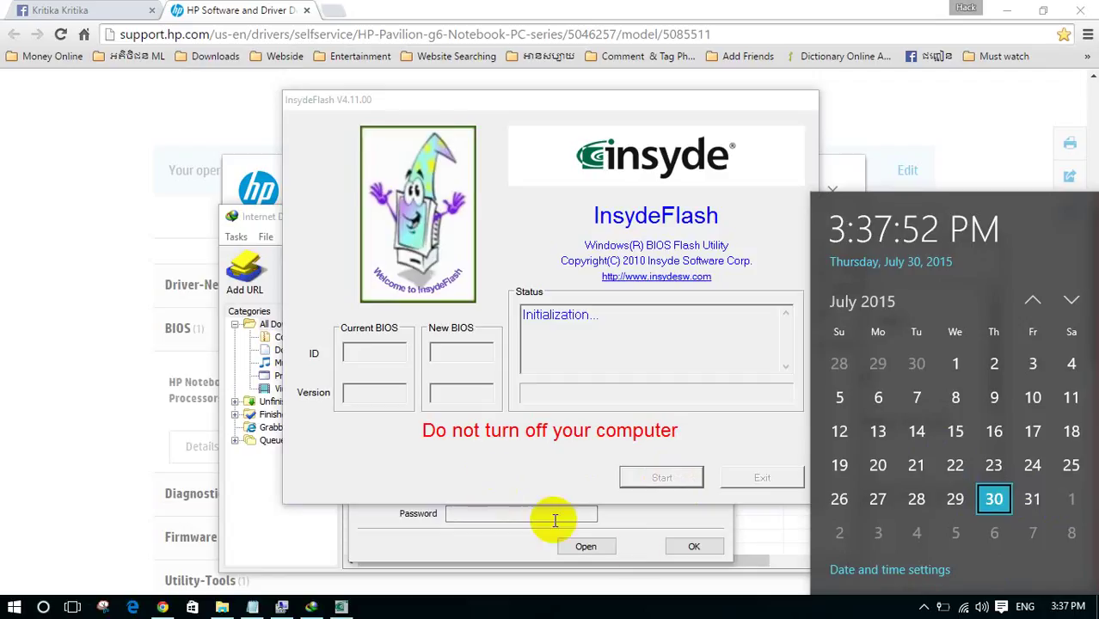
click(688, 546)
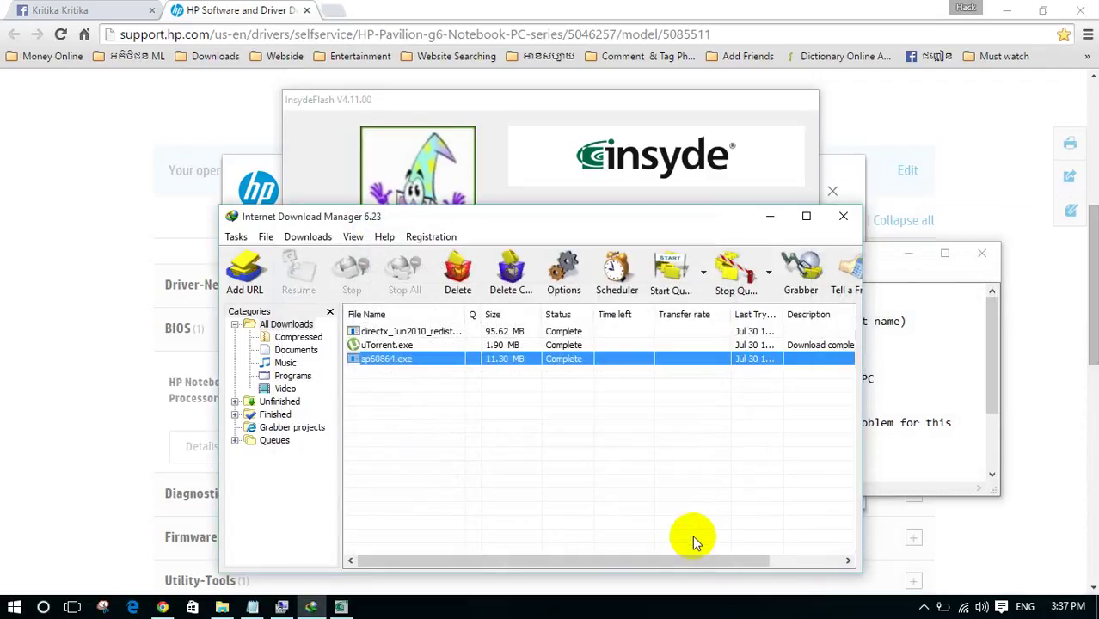
click(843, 216)
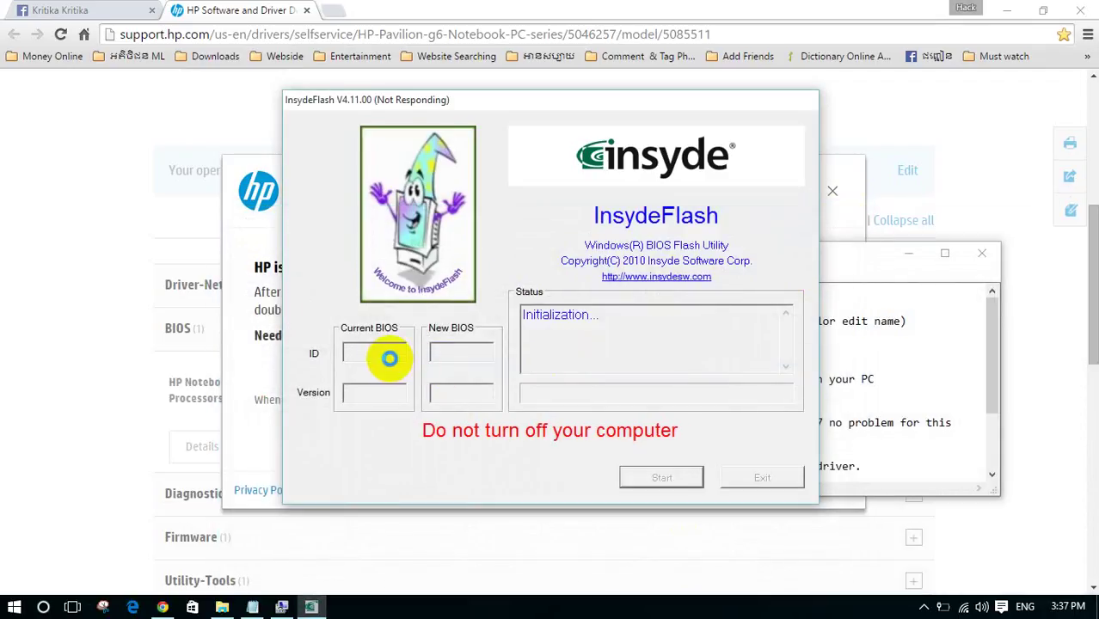
click(239, 450)
click(832, 191)
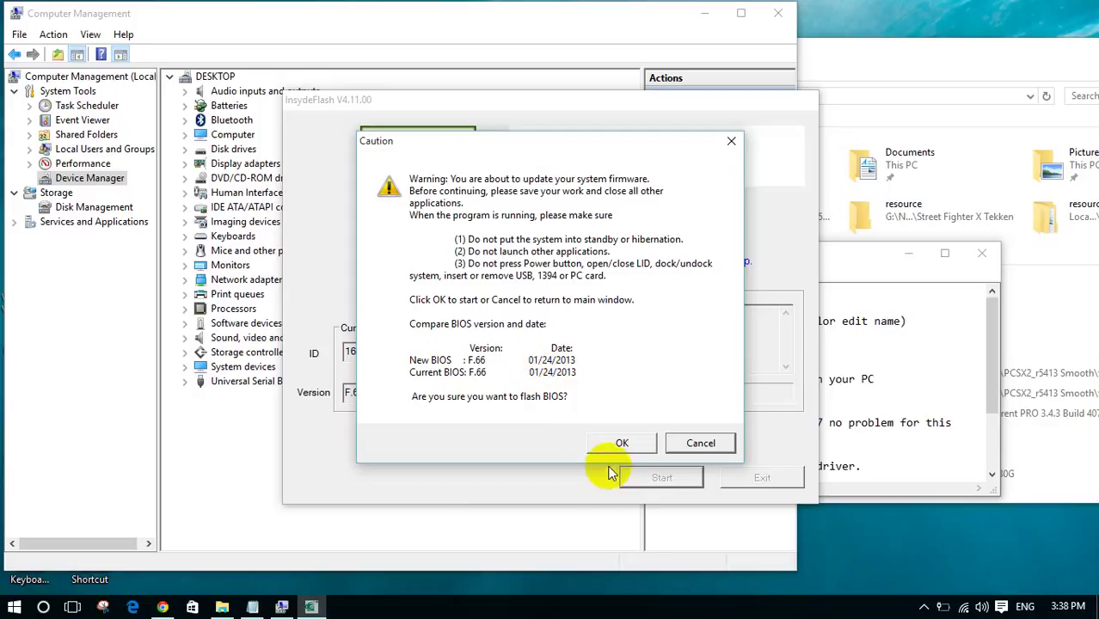
- Cancel the BIOS flash and add the note "I update already" below "sorry i'm wrong wait.. for completed"
click(703, 446)
click(733, 452)
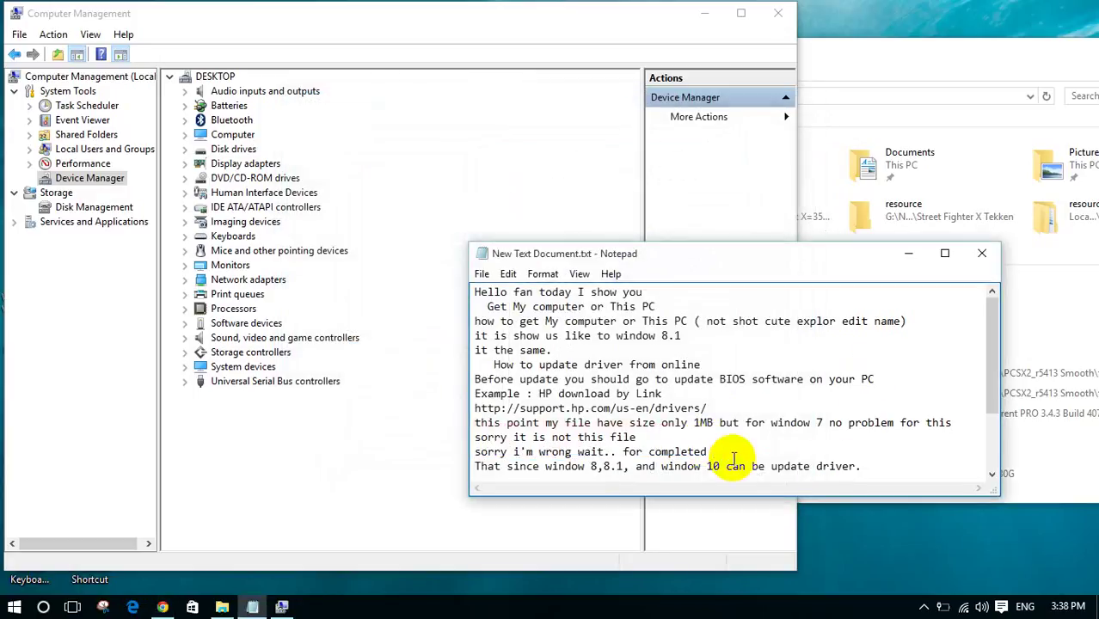
key(ctrl+z)
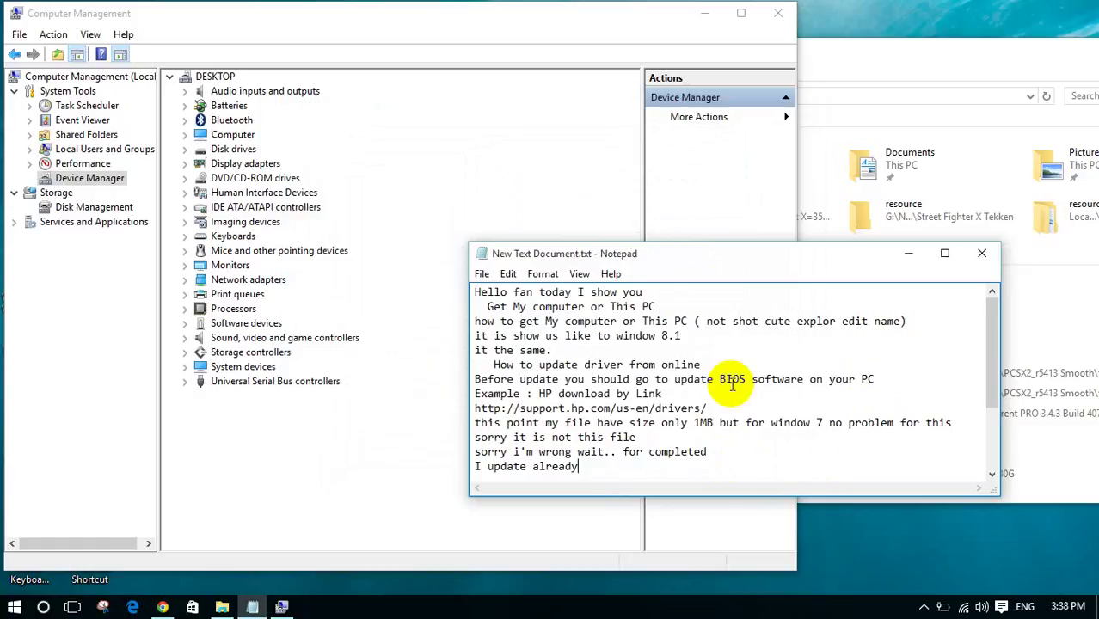
- Move the Notepad window clear of the device list and highlight "That since window 8,8.1, and window 10 can be update driver."
drag(700, 254, 773, 78)
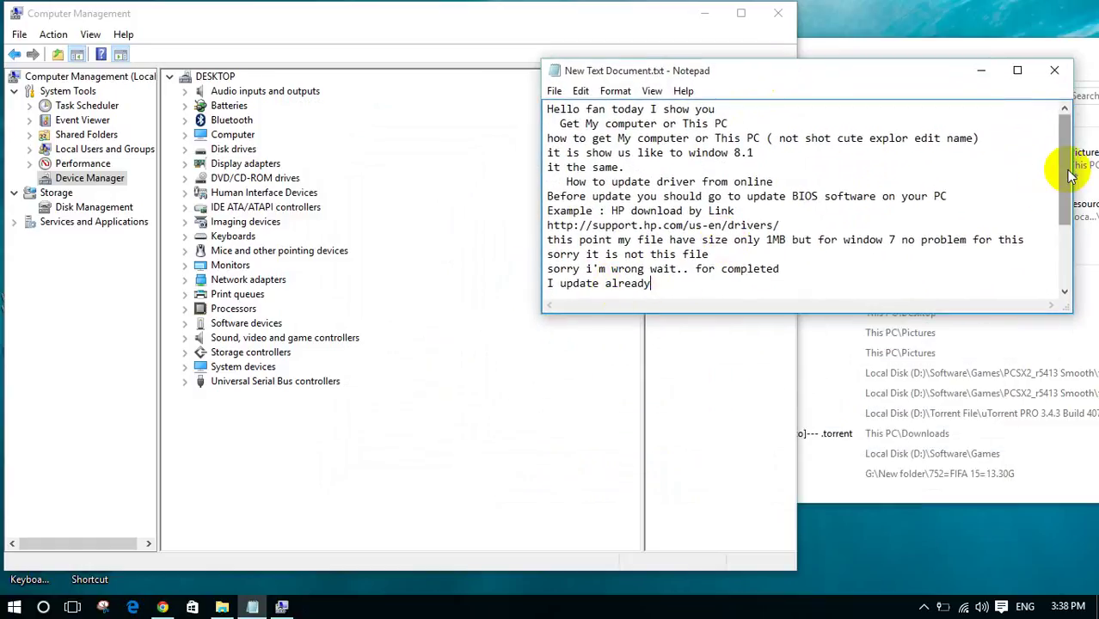
drag(1066, 171, 1064, 223)
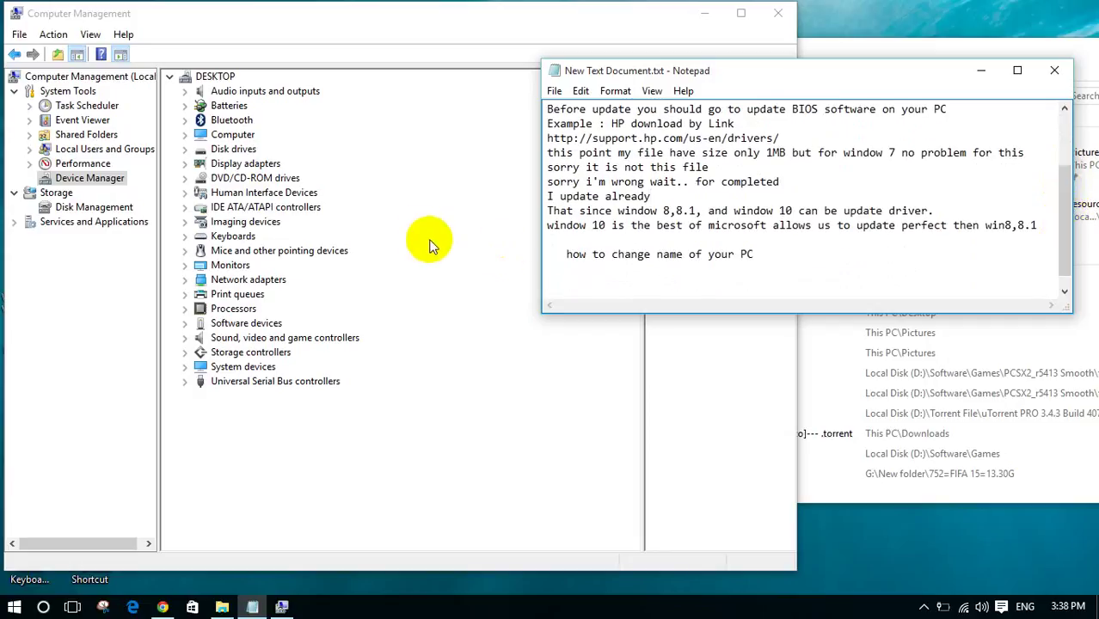
drag(545, 212, 937, 212)
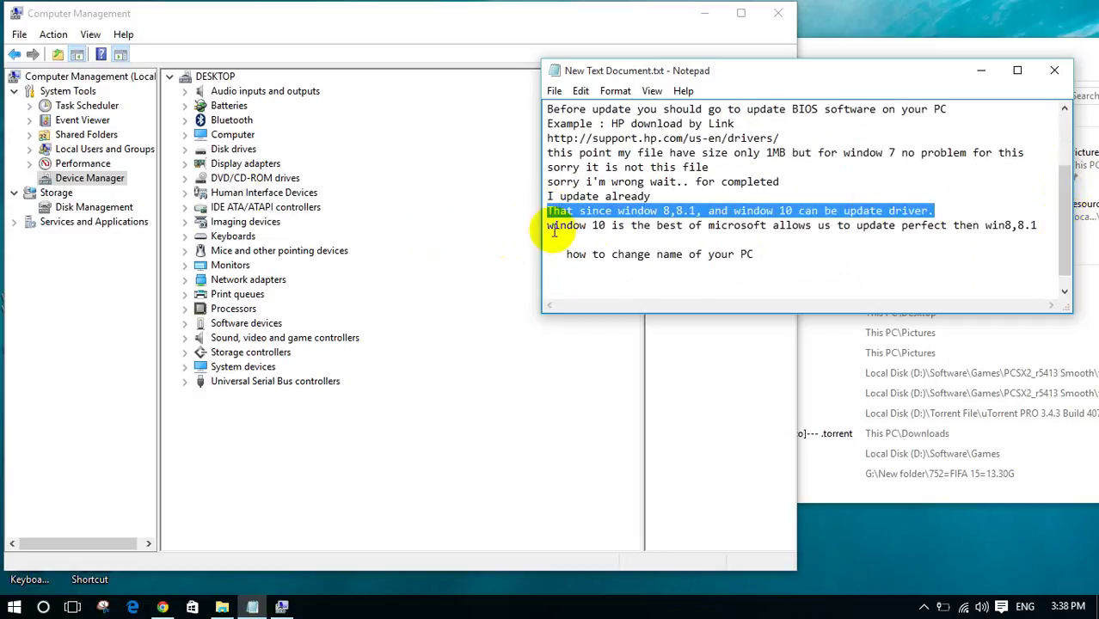
- Highlight the "window 10 is the best of microsoft" note line and search automatically for an updated AMD Radeon HD 7400M Series driver
drag(548, 228, 1037, 225)
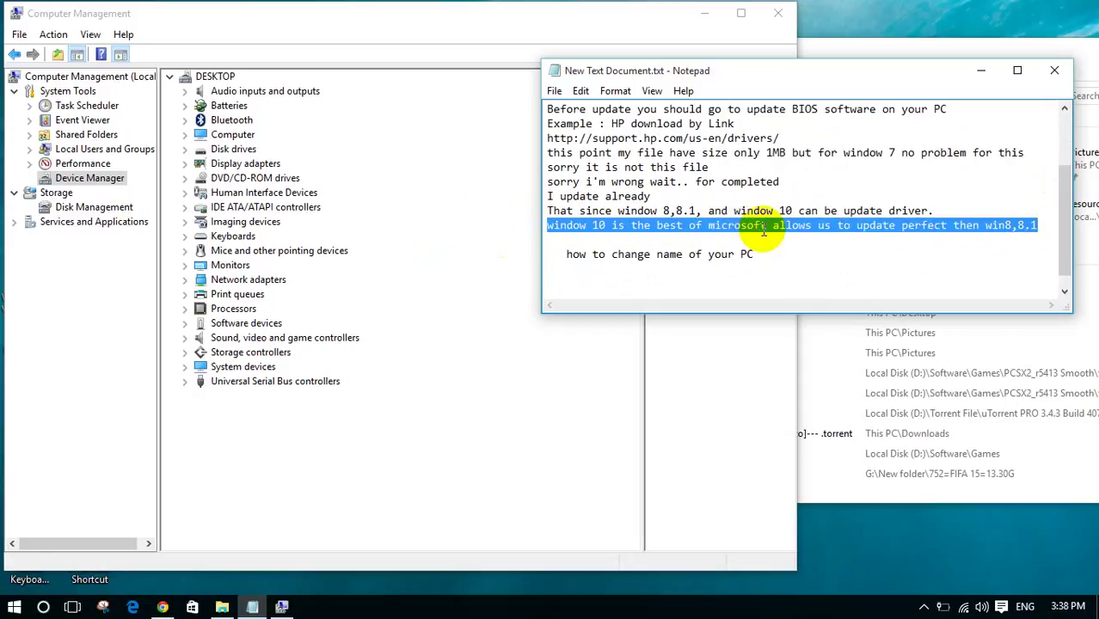
click(184, 164)
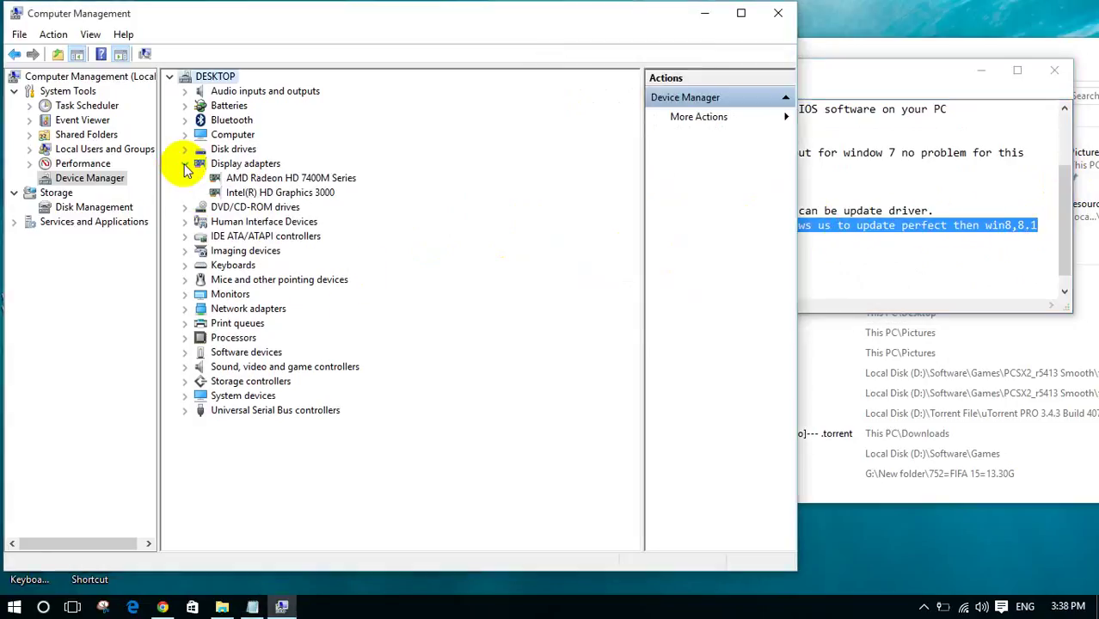
right_click(276, 181)
click(300, 187)
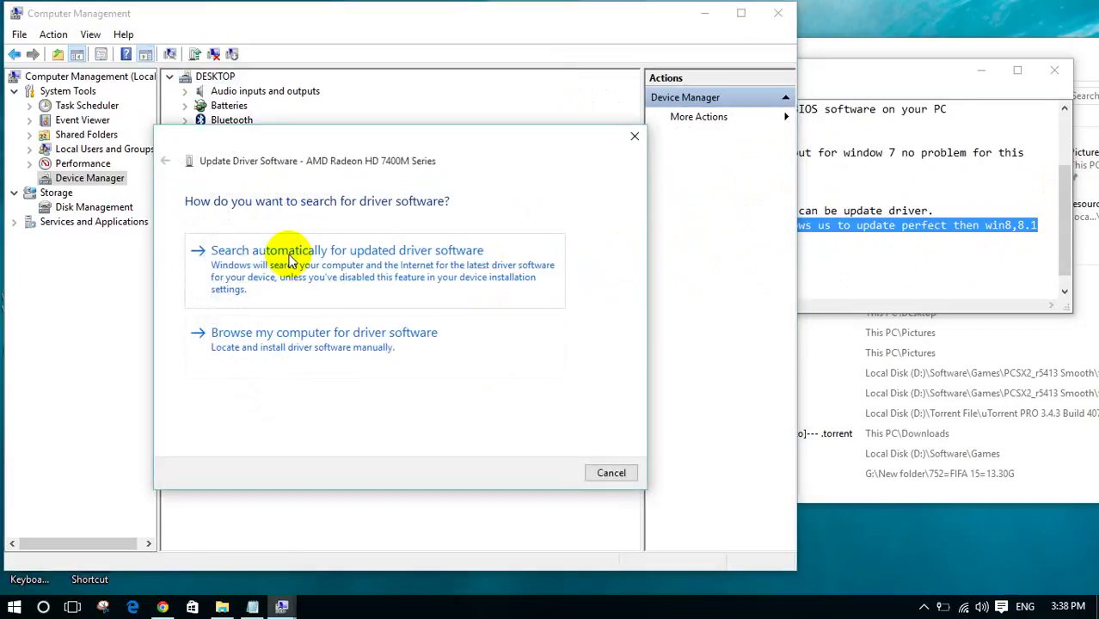
click(290, 184)
- Add the note "if your driver not yet install it will donwload and install, but I done" and close the AMD driver update
click(888, 252)
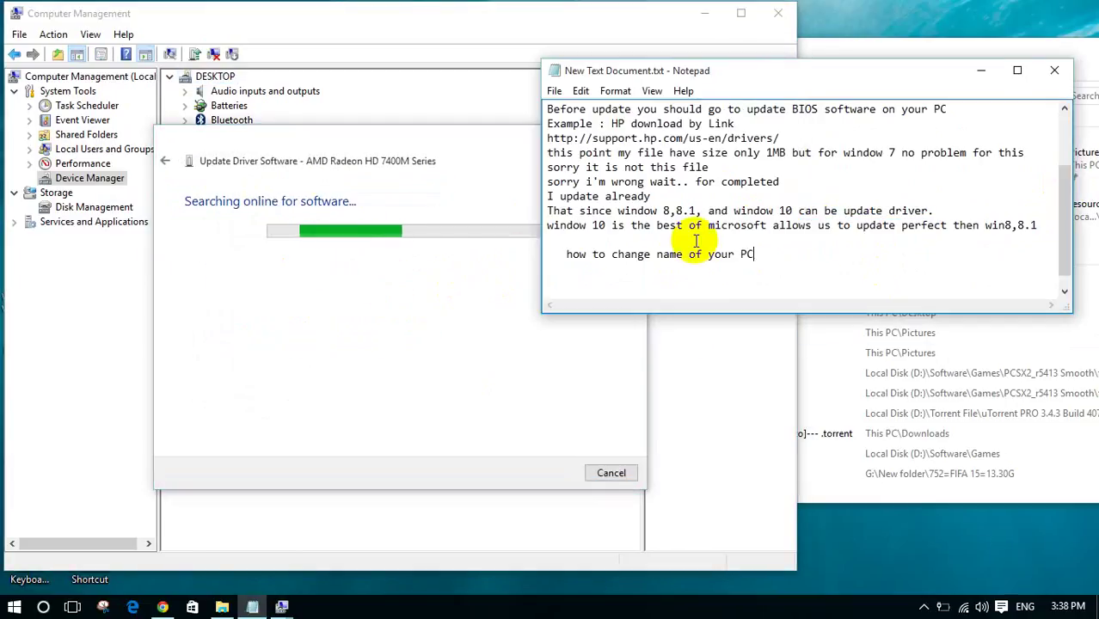
key(Return)
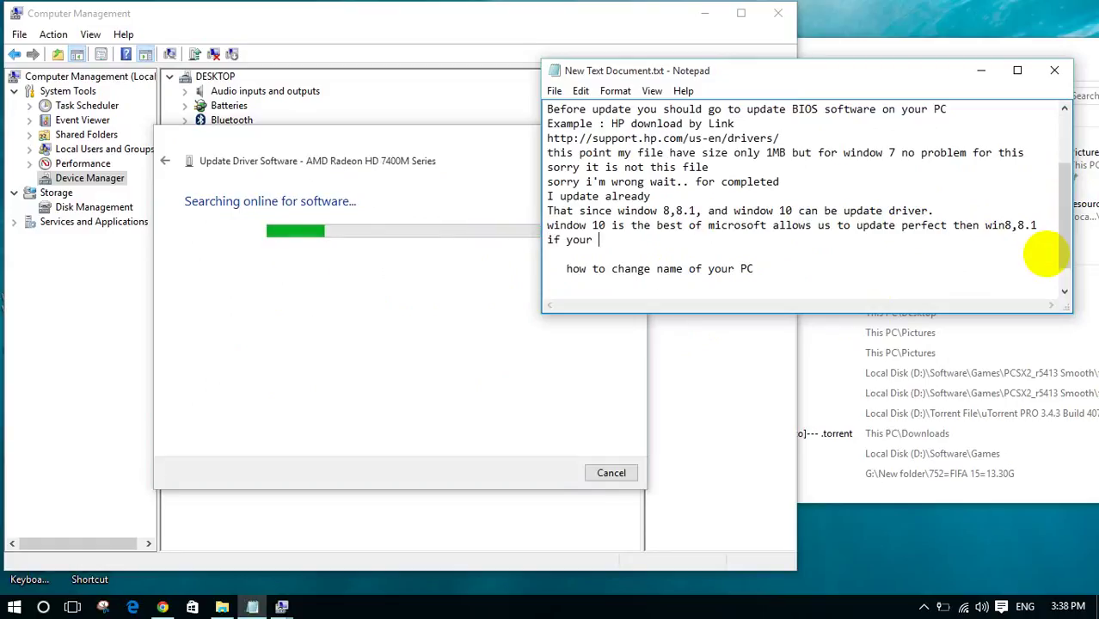
text(if your dr)
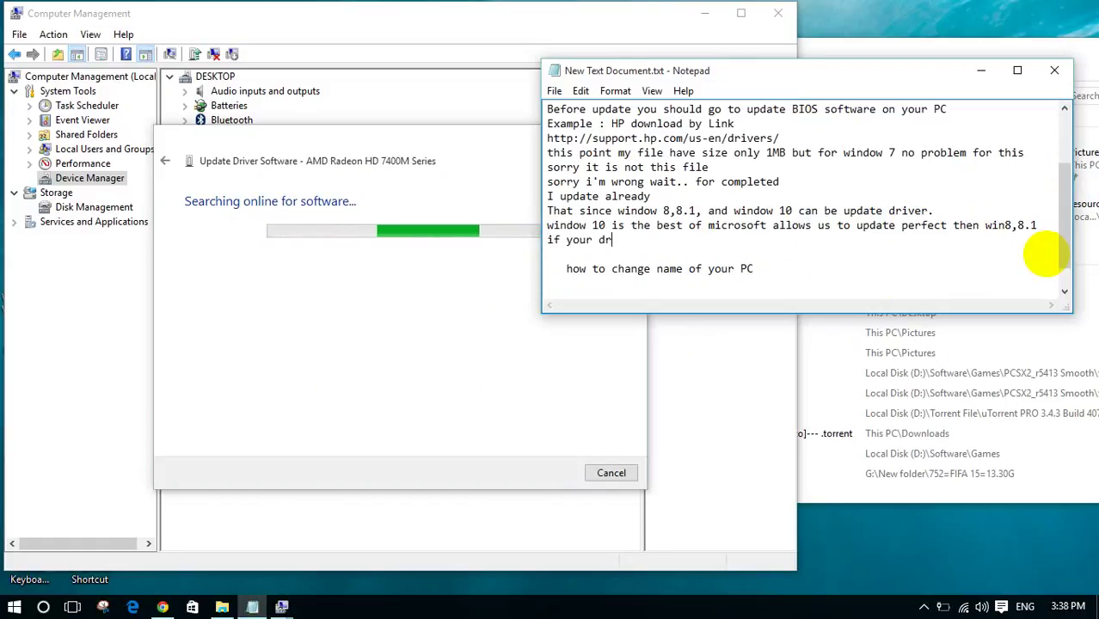
text(iver )
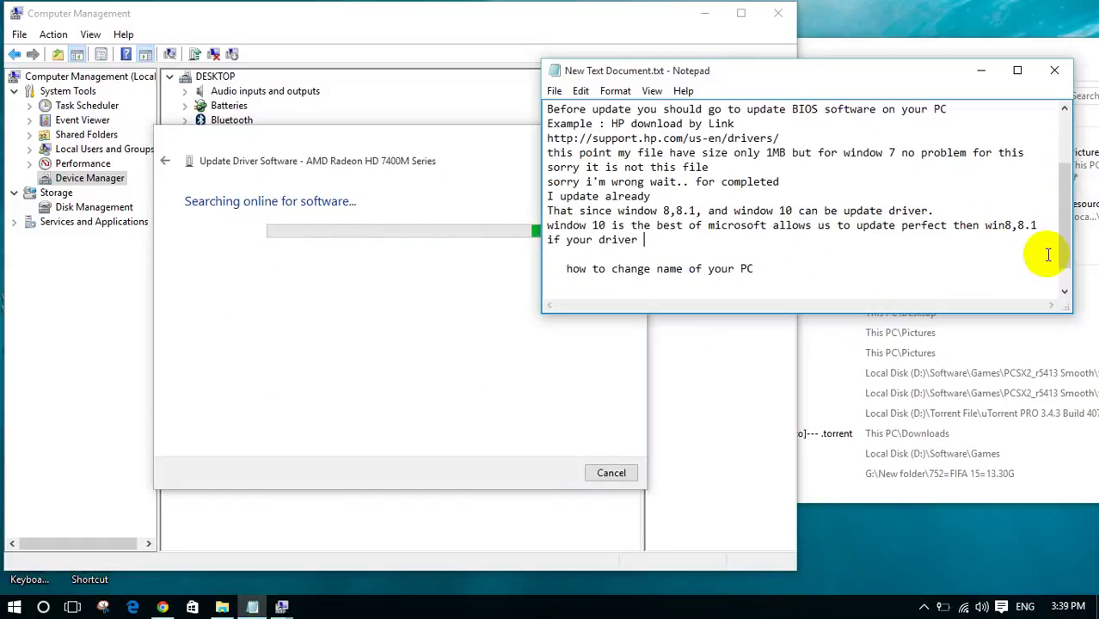
text(not)
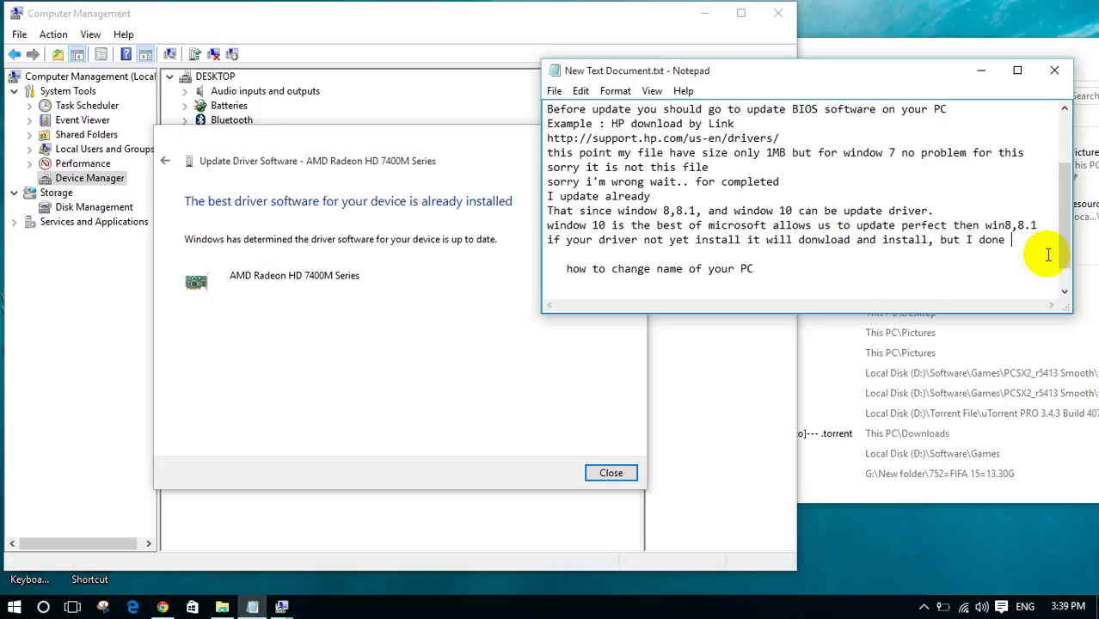
click(612, 472)
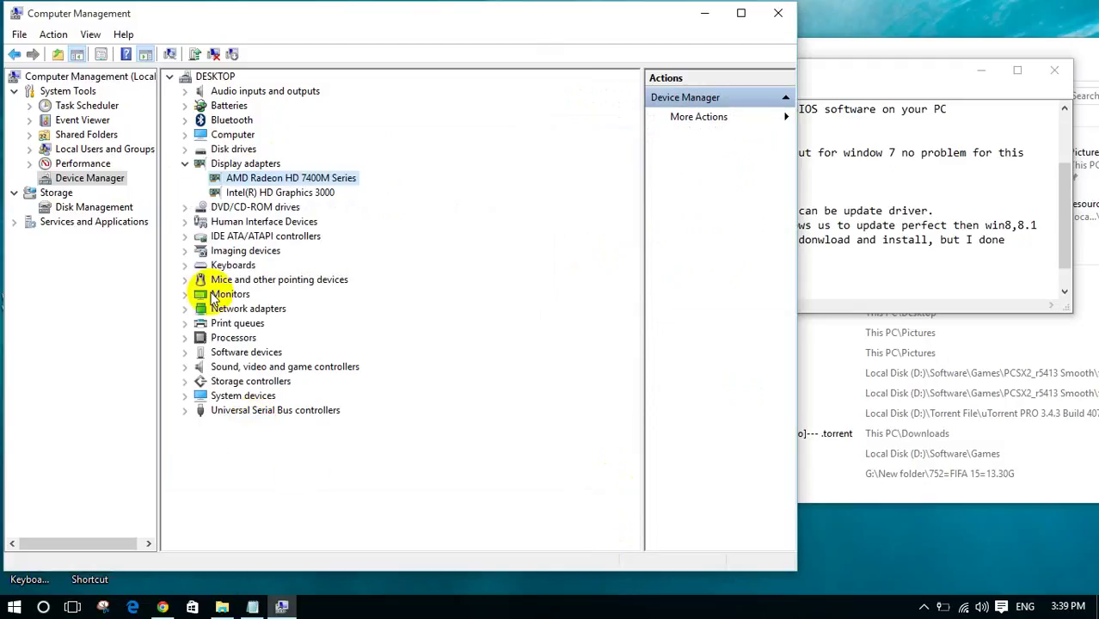
- Add the note "you should update driver all there" below the line ending in "but I done"
click(901, 275)
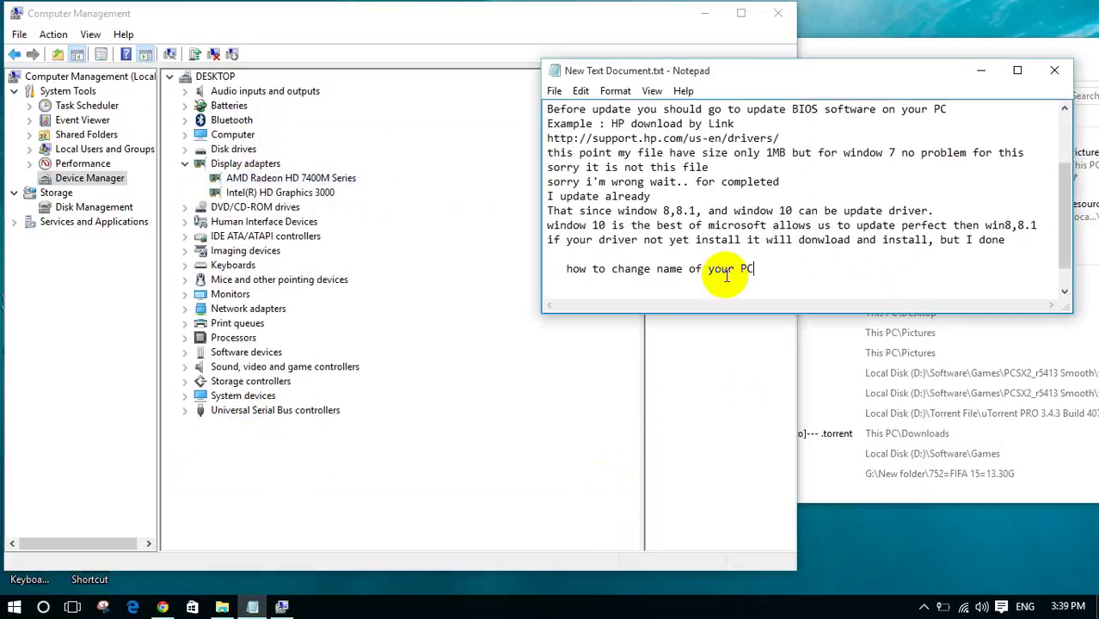
click(1017, 248)
key(Return)
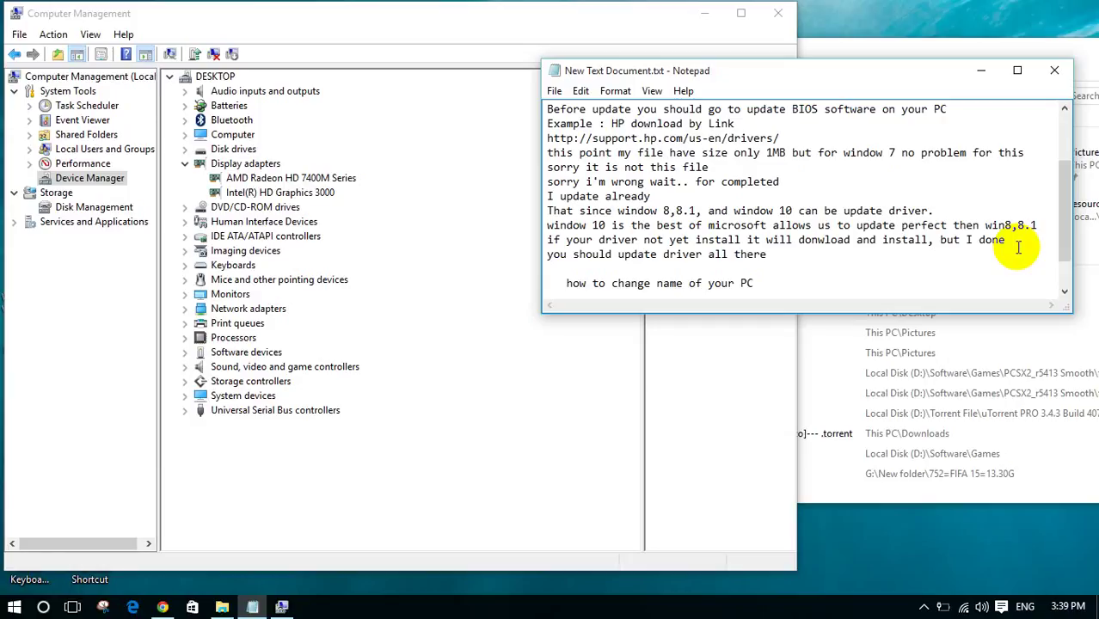
- Search automatically for an updated driver for the Intel(R) Mobile Express Chipset SATA AHCI Controller and close the update dialog
click(245, 237)
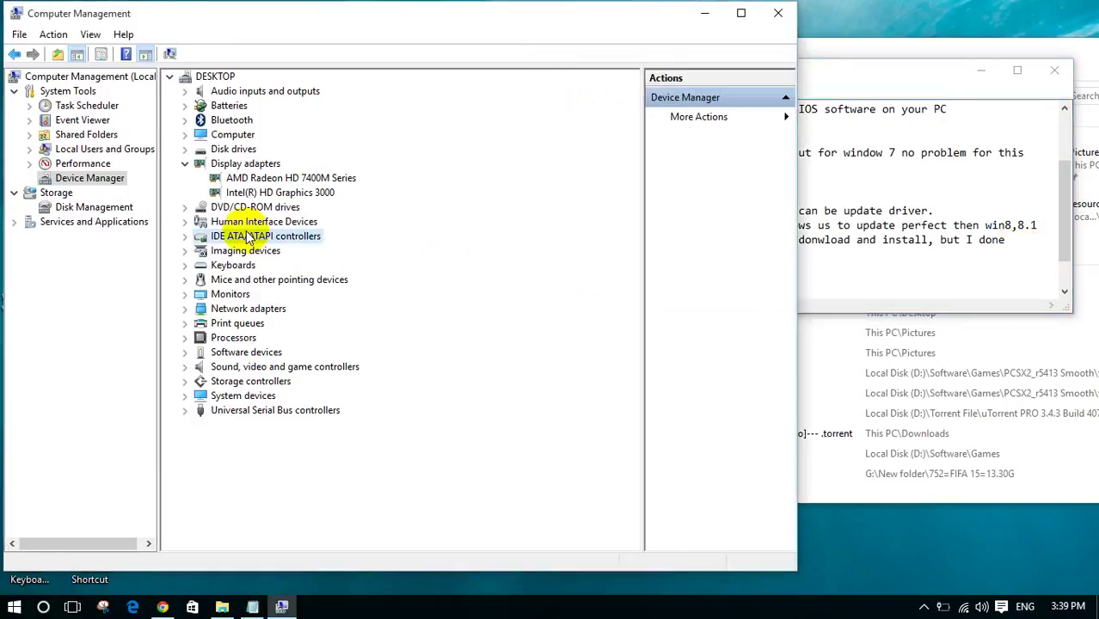
right_click(247, 238)
click(184, 236)
click(184, 236)
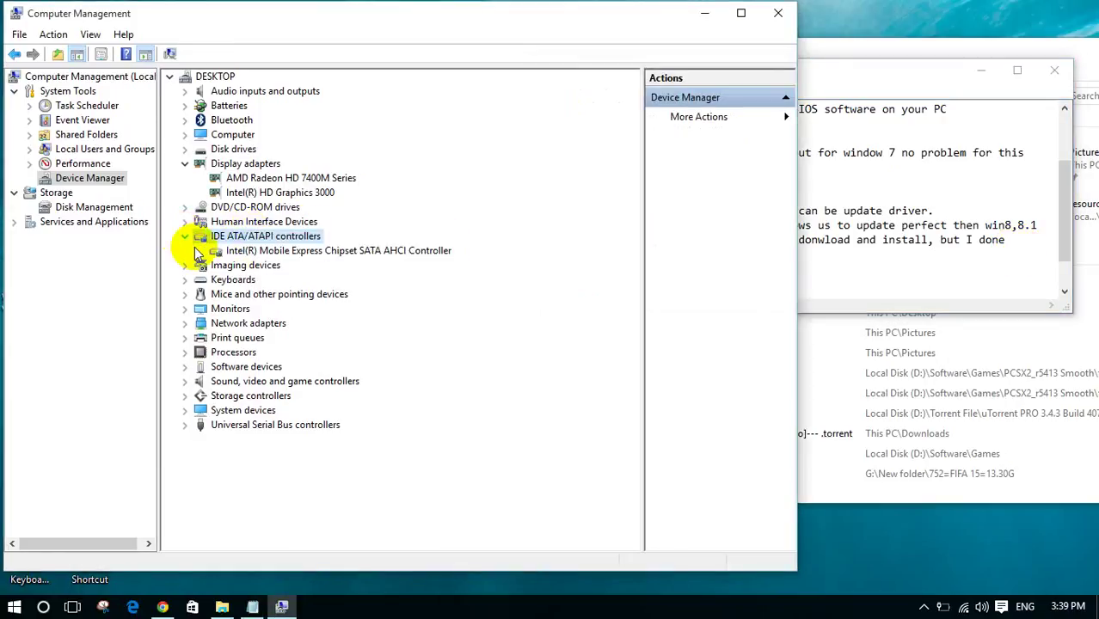
right_click(283, 250)
click(311, 263)
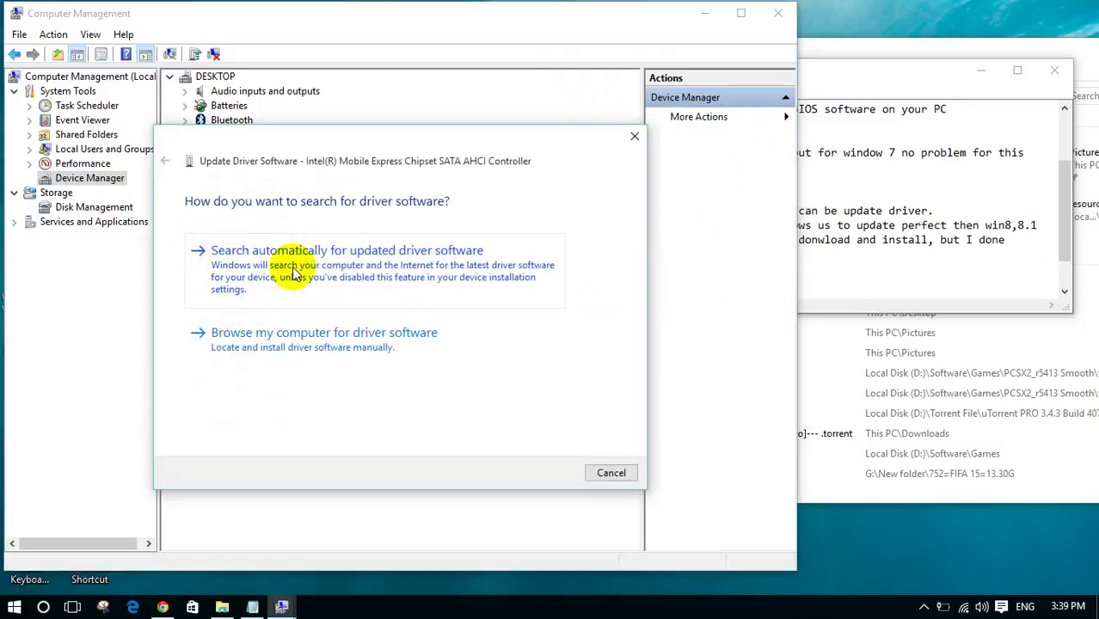
click(295, 273)
drag(319, 135, 348, 73)
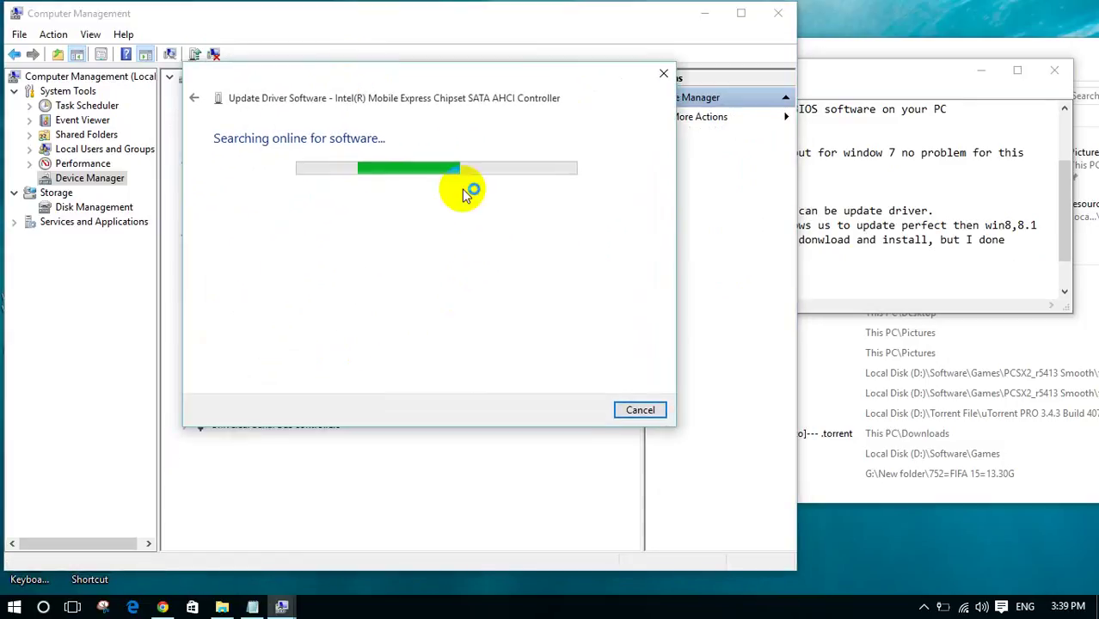
click(848, 303)
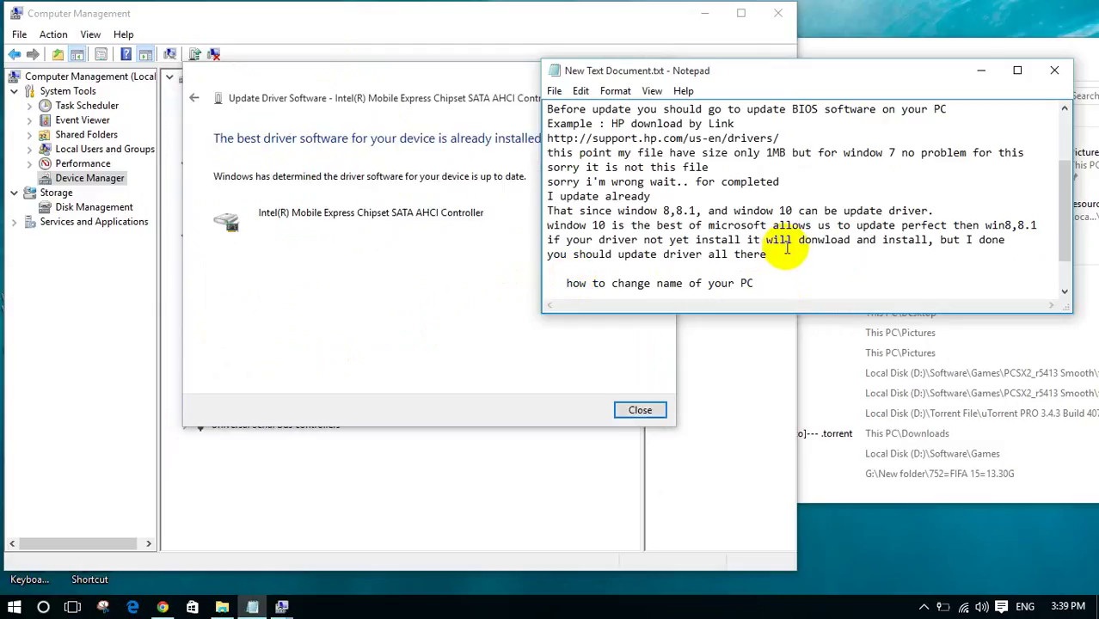
click(638, 410)
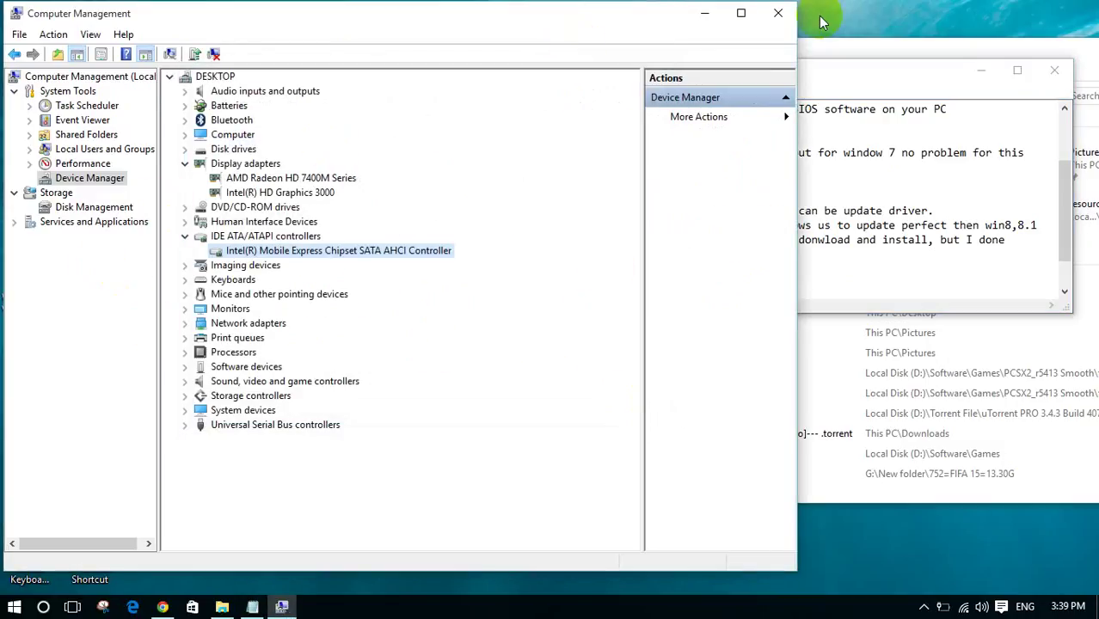
- Close Computer Management and File Explorer, reposition Notepad, and highlight the line "how to change name of your PC"
click(776, 15)
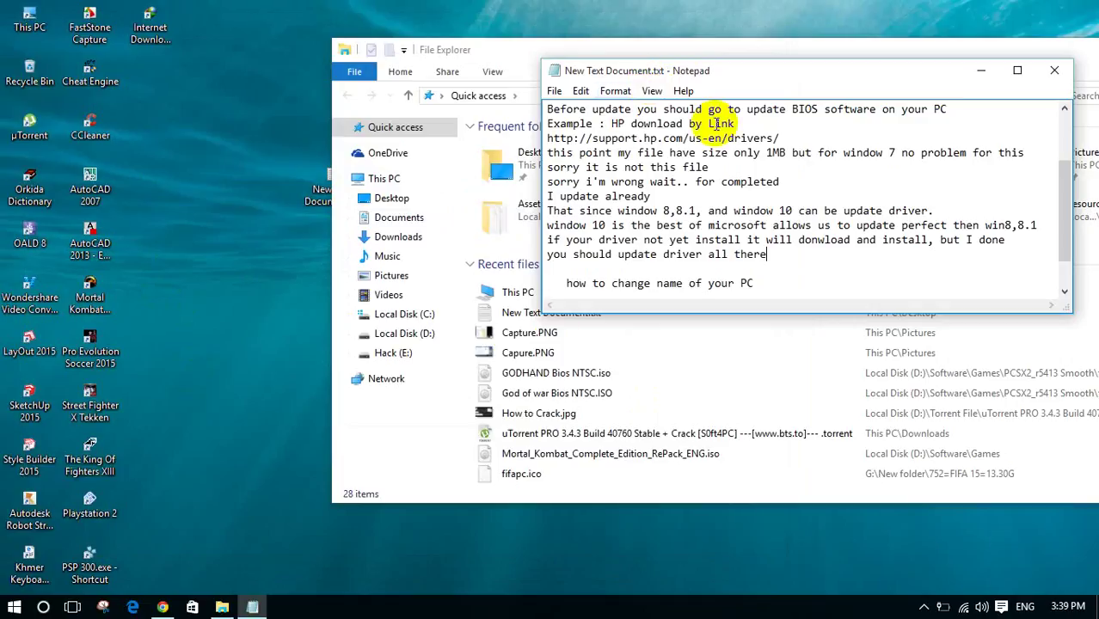
drag(981, 61, 903, 44)
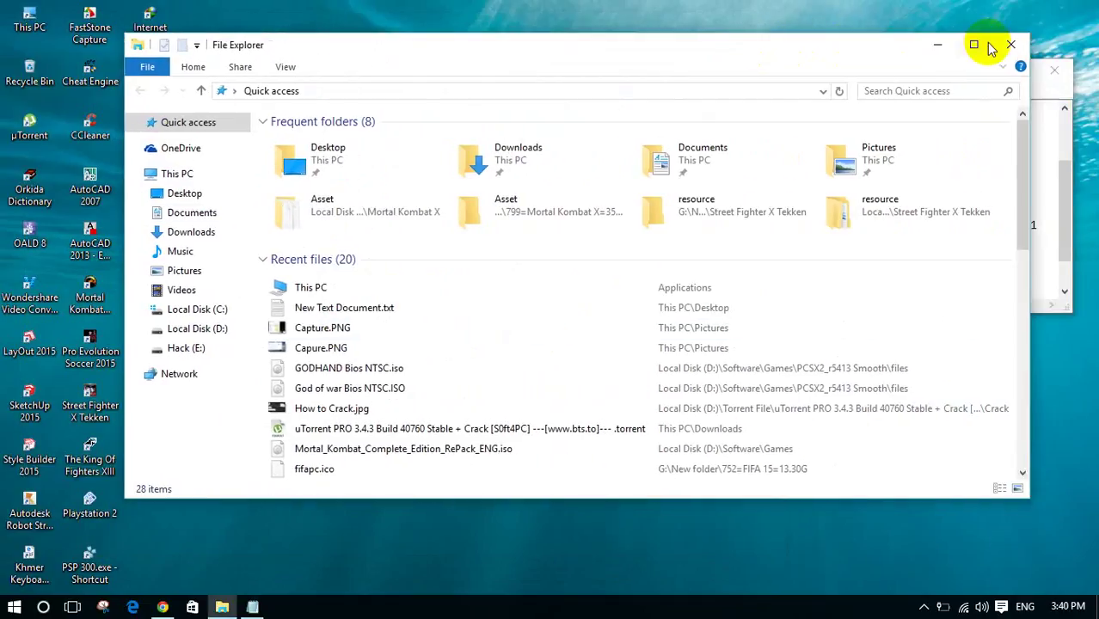
click(993, 44)
drag(858, 76, 701, 57)
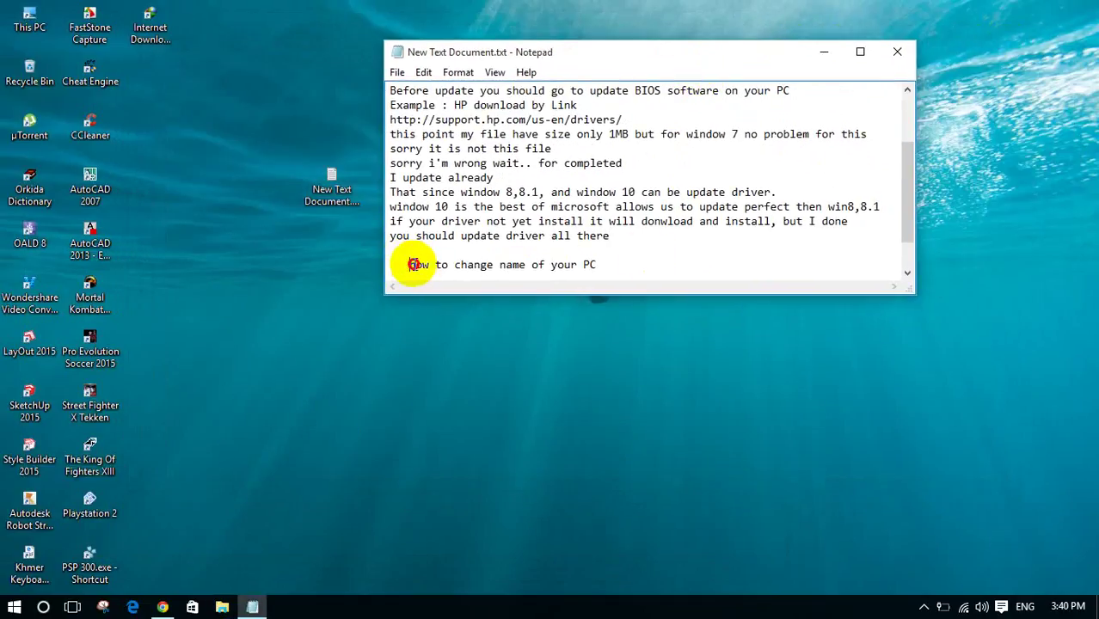
mouse_move(411, 265)
mouse_down()
mouse_move(621, 262)
mouse_move(402, 269)
mouse_up()
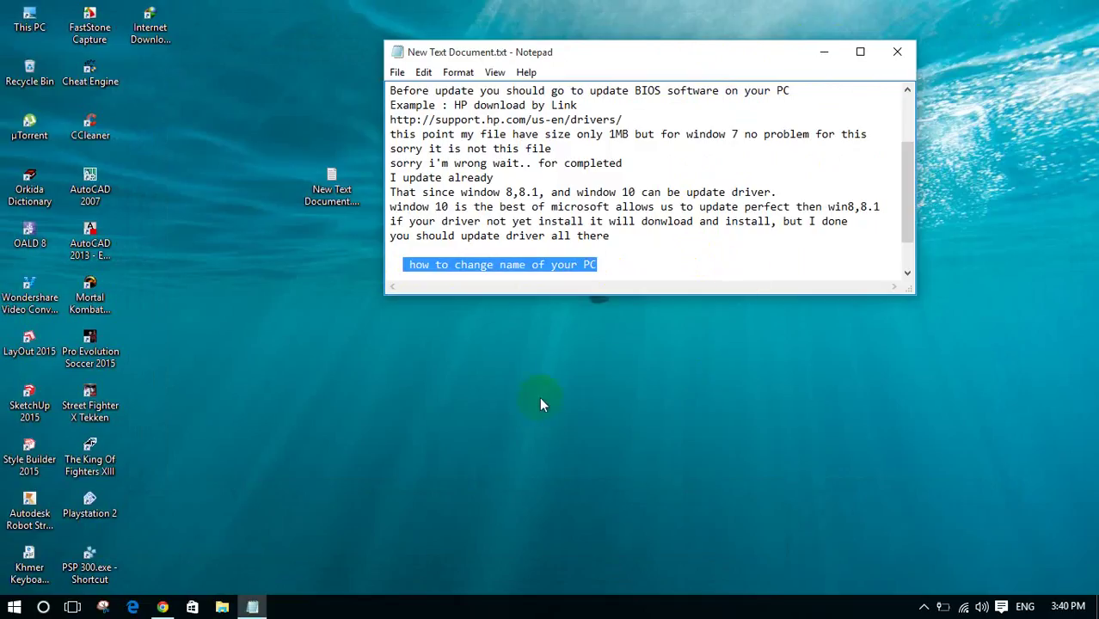
click(923, 607)
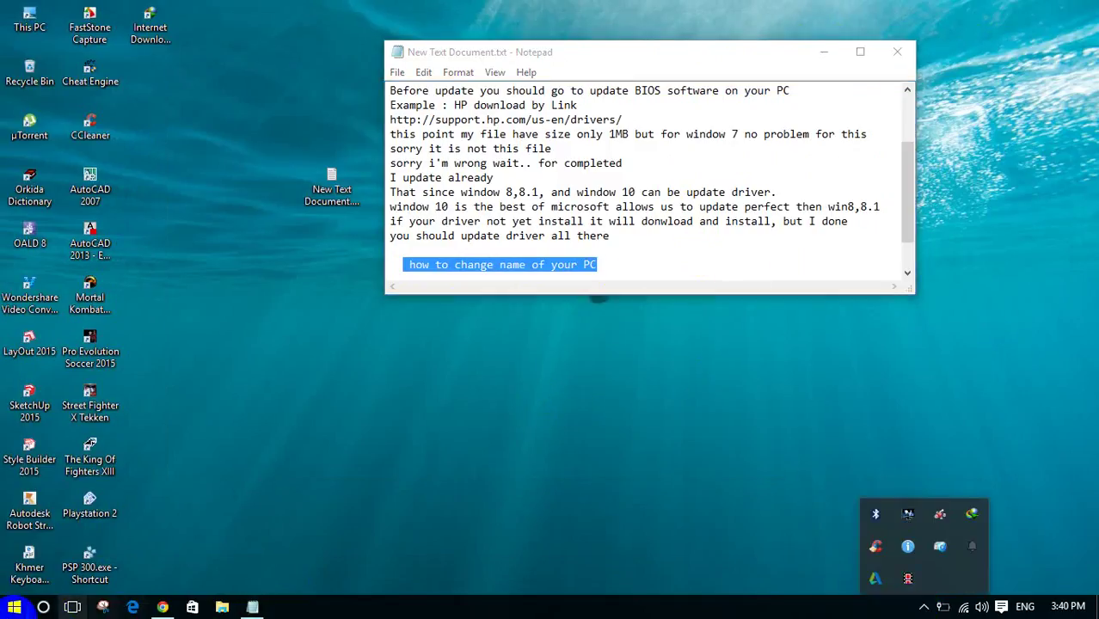
- Open the About page of the System settings in Windows Settings
click(14, 607)
click(45, 522)
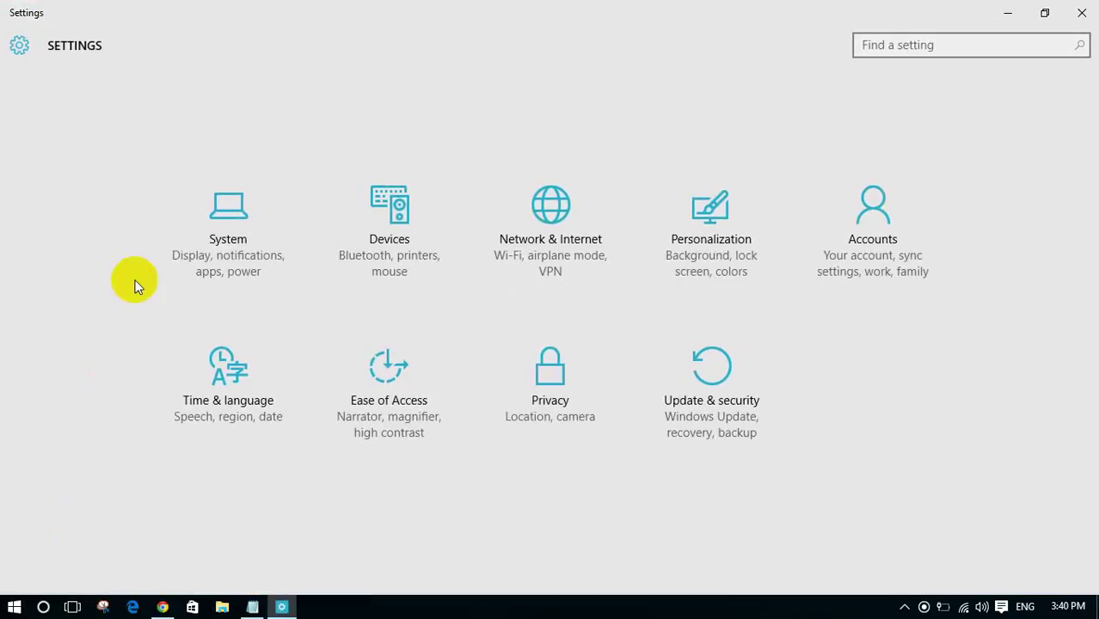
click(229, 229)
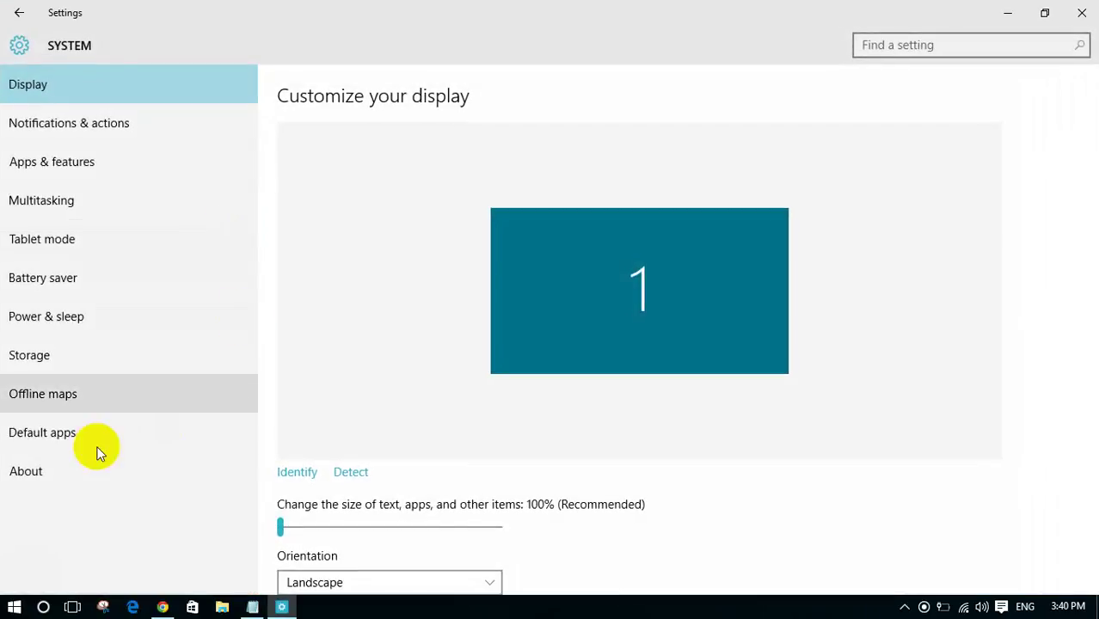
click(49, 479)
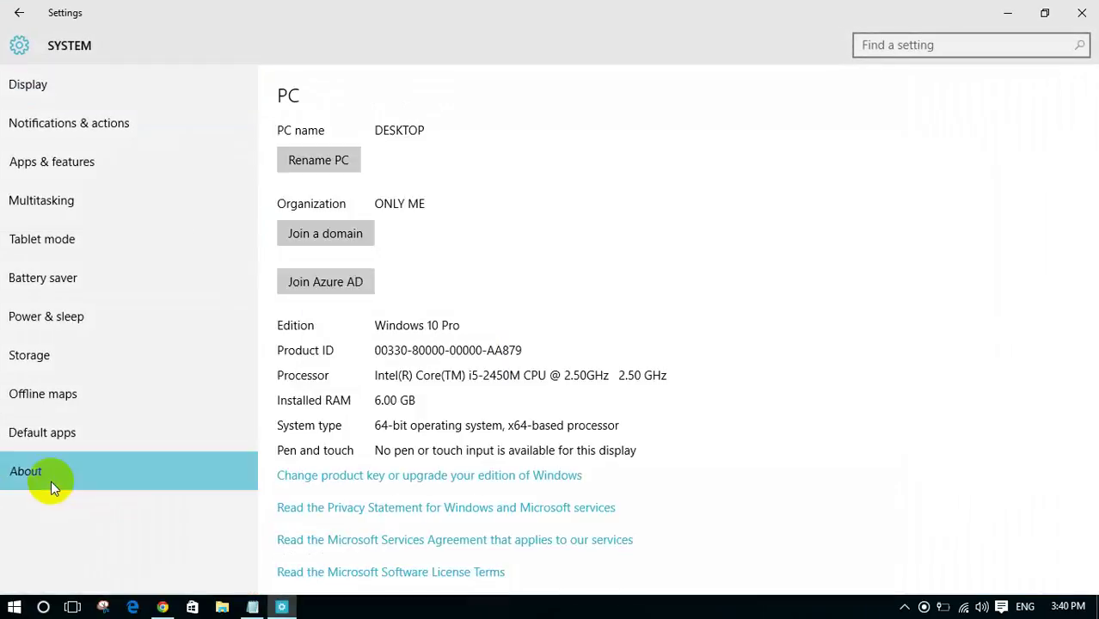
click(324, 161)
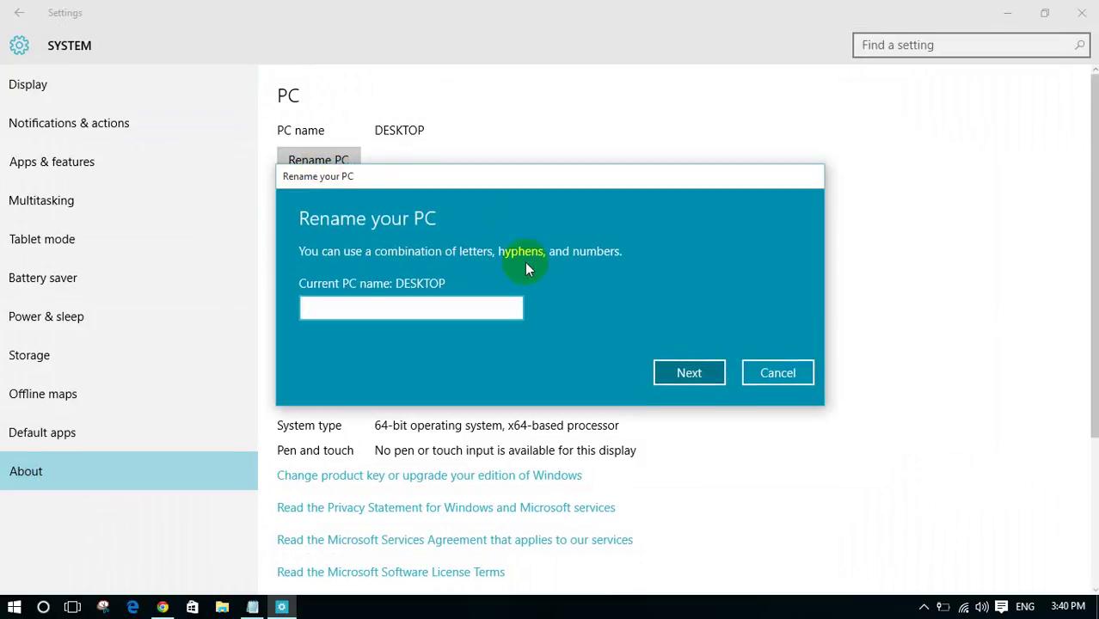
click(321, 308)
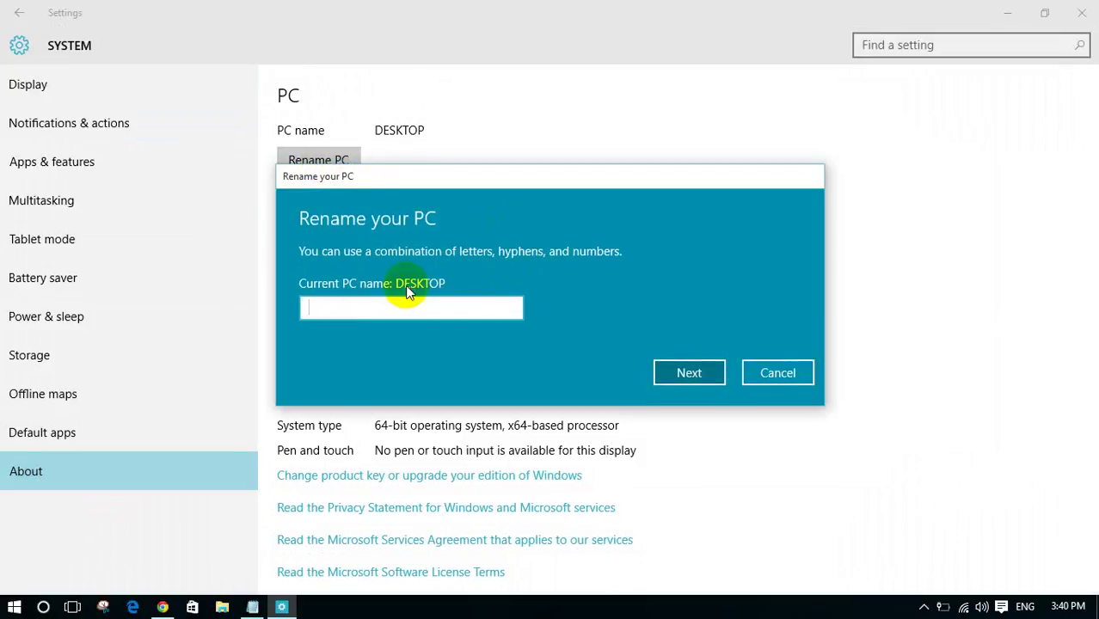
click(778, 373)
- Shrink the Settings window from full screen, open the properties of This PC, and move the System window aside
click(1045, 13)
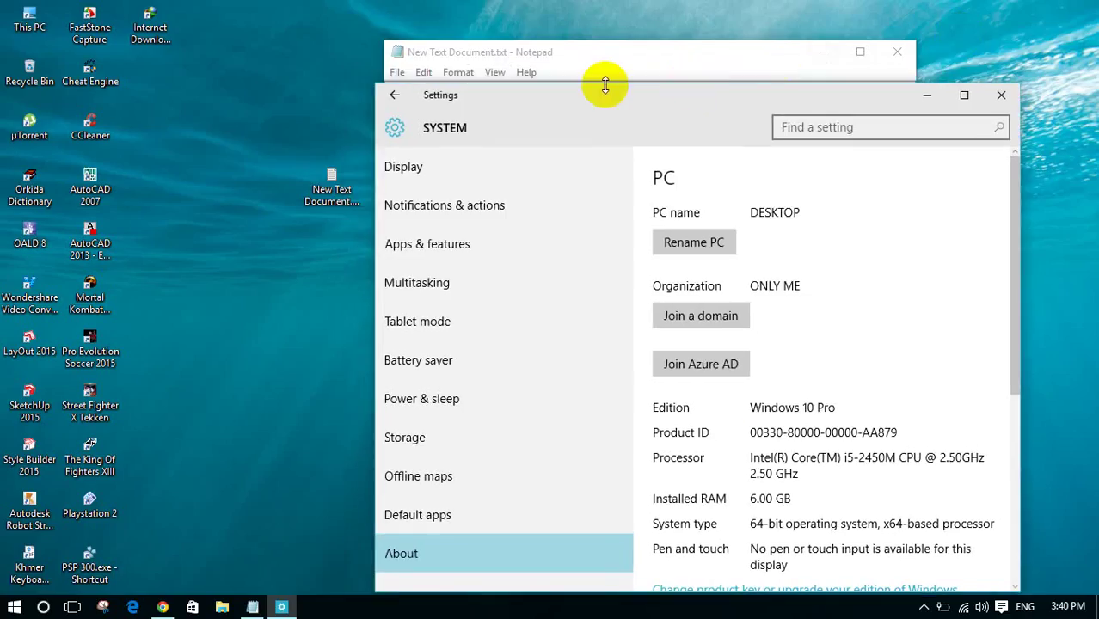
right_click(22, 16)
click(64, 82)
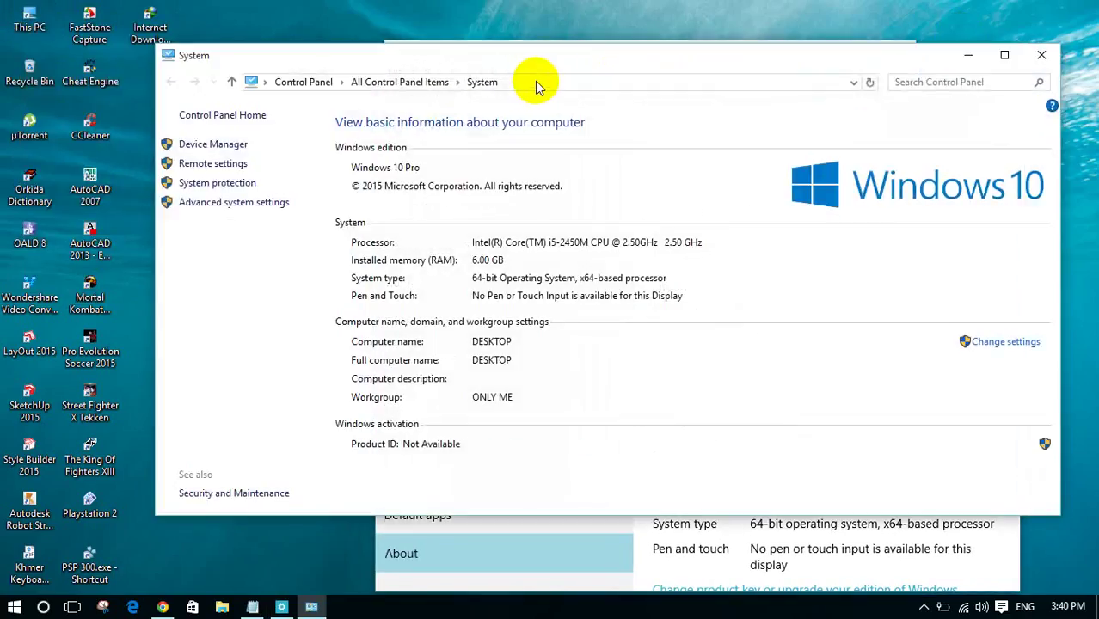
drag(546, 54, 389, 21)
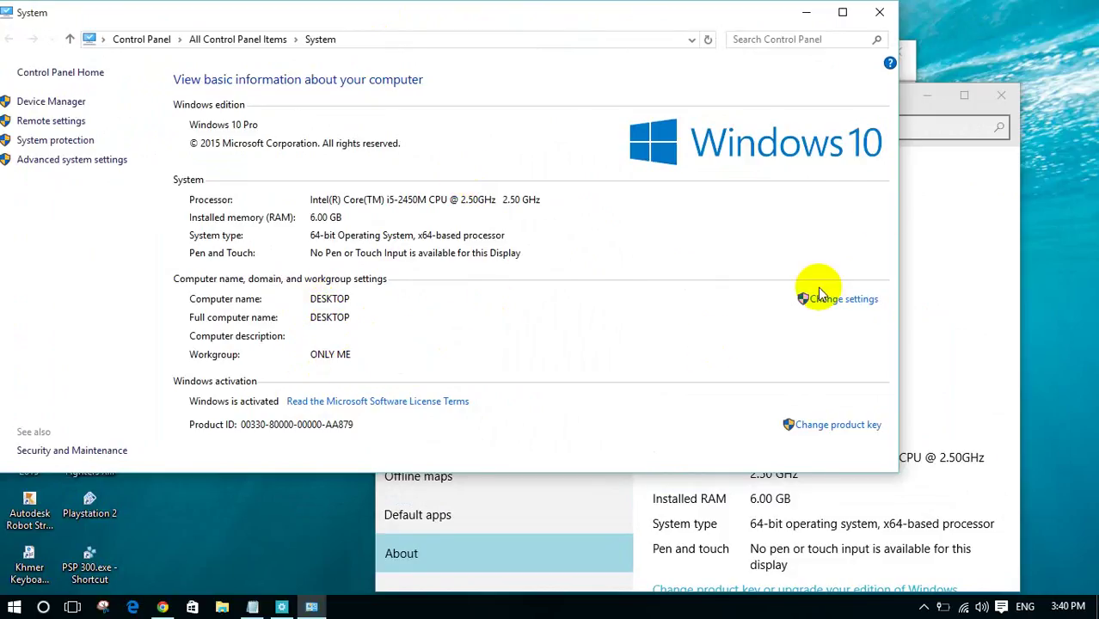
- Try to rename the PC to 123 from the Settings About page and dismiss the rename dialog
click(917, 206)
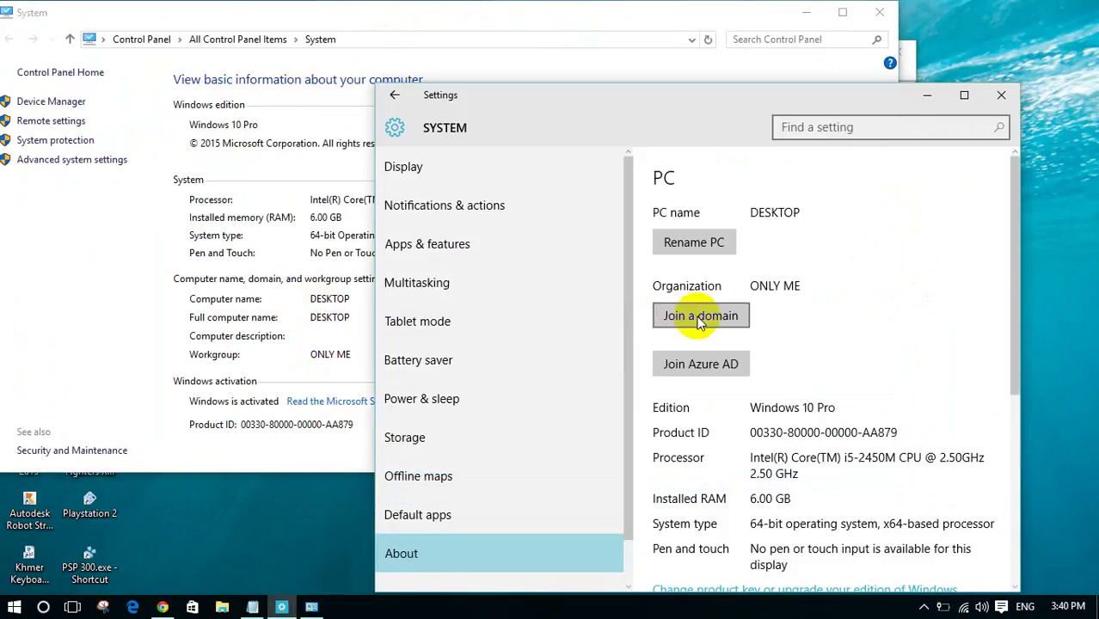
click(692, 242)
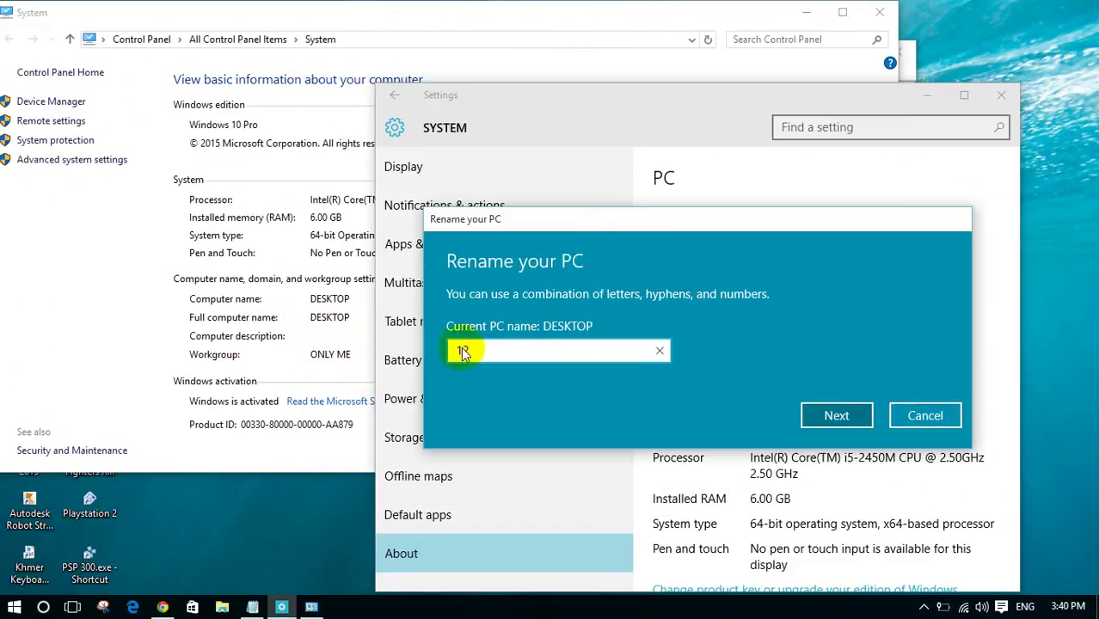
text(23)
click(832, 416)
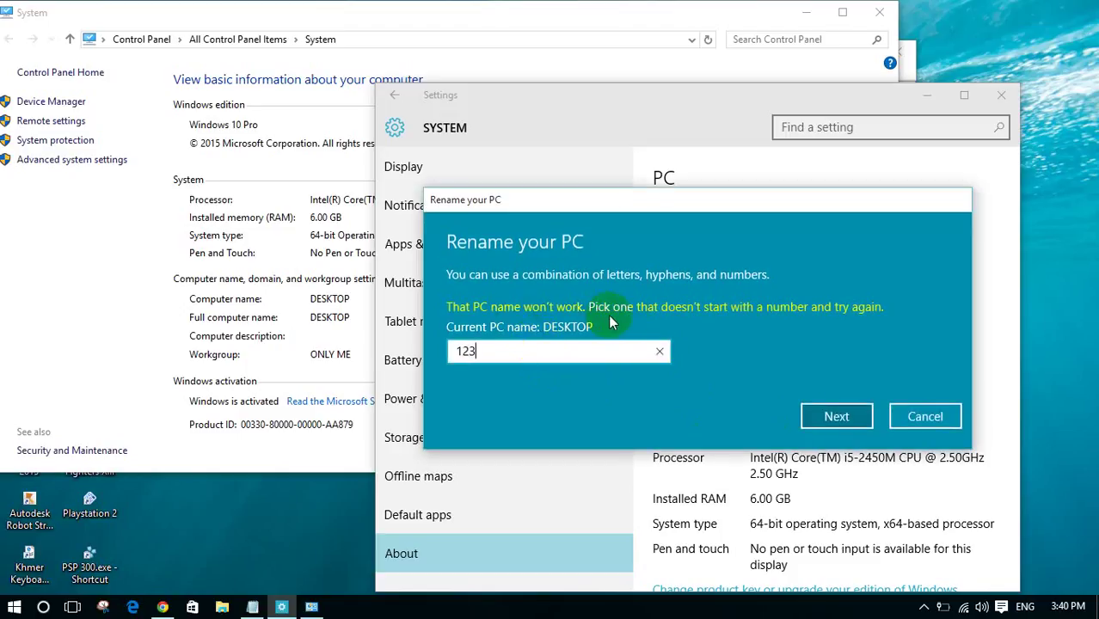
click(924, 416)
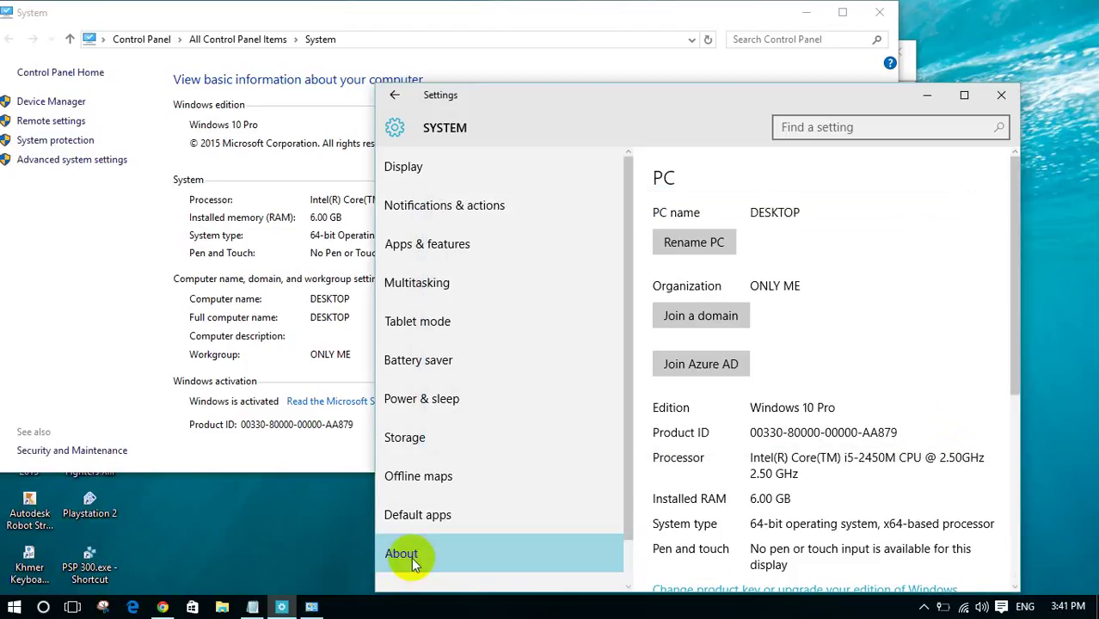
- Switch to Notepad and add "I don't want change because of if change it will restart my PC" below the PC name line
click(251, 607)
click(647, 263)
key(Return)
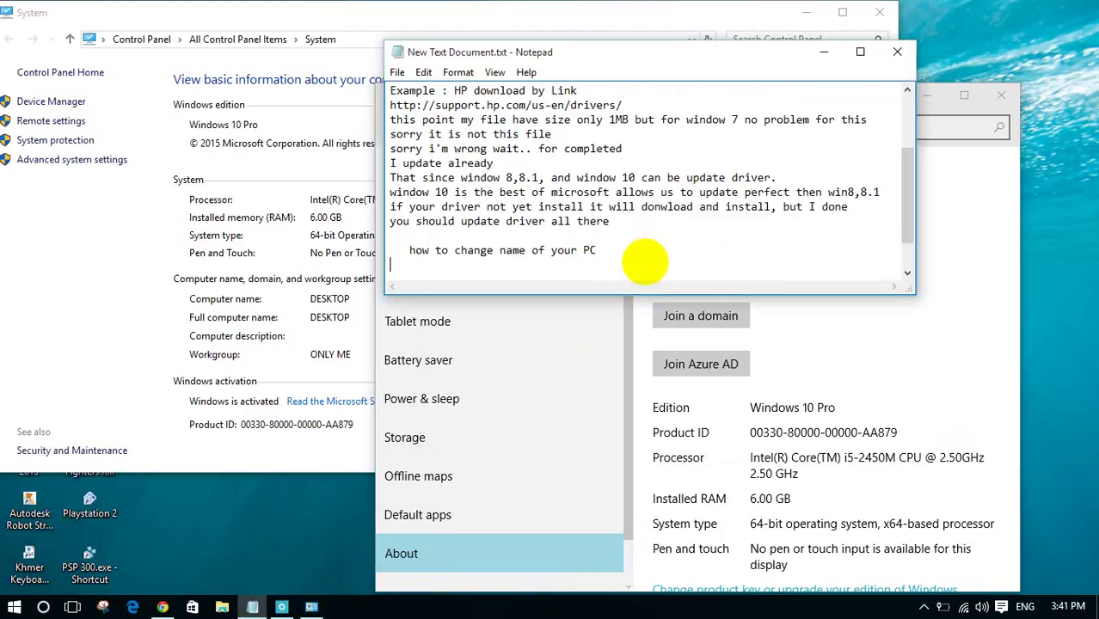
text(I o)
key(BackSpace)
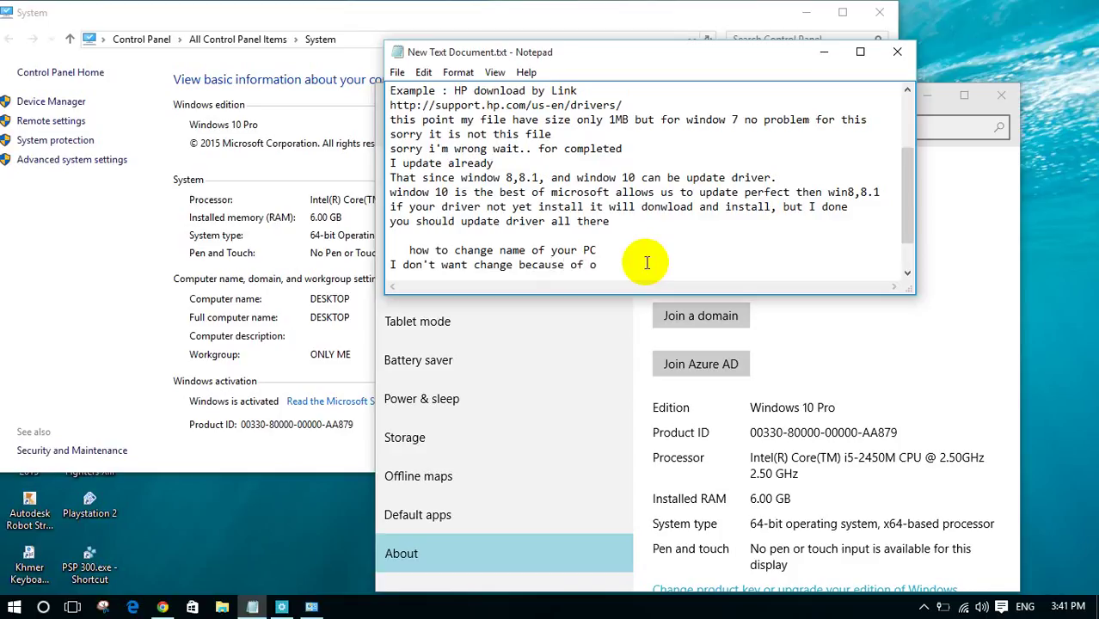
text(nge it will r)
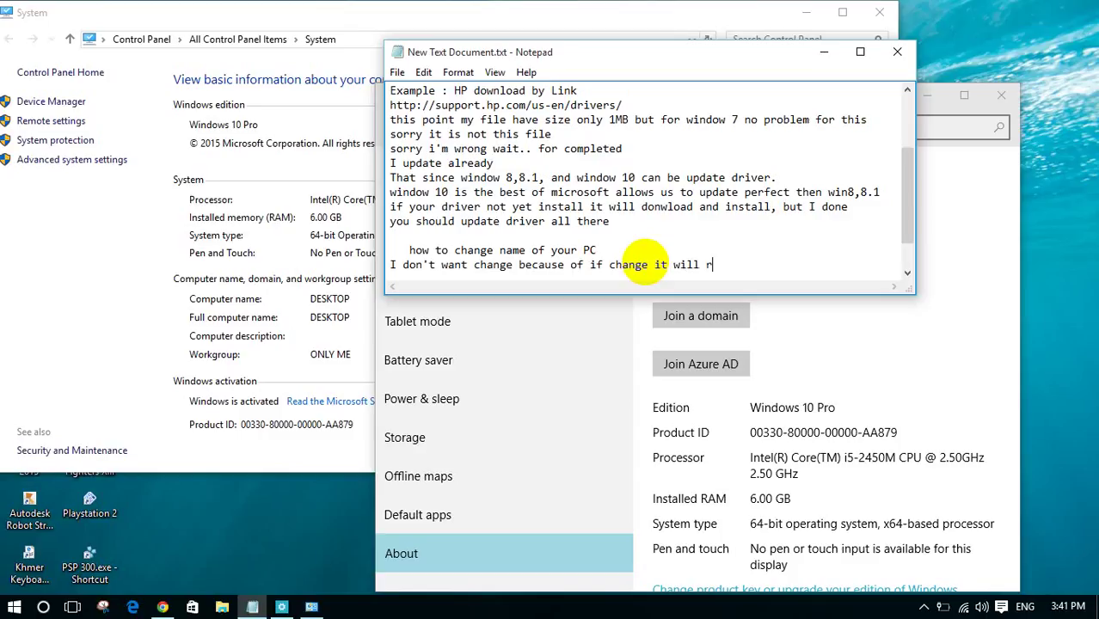
text(estart my PC)
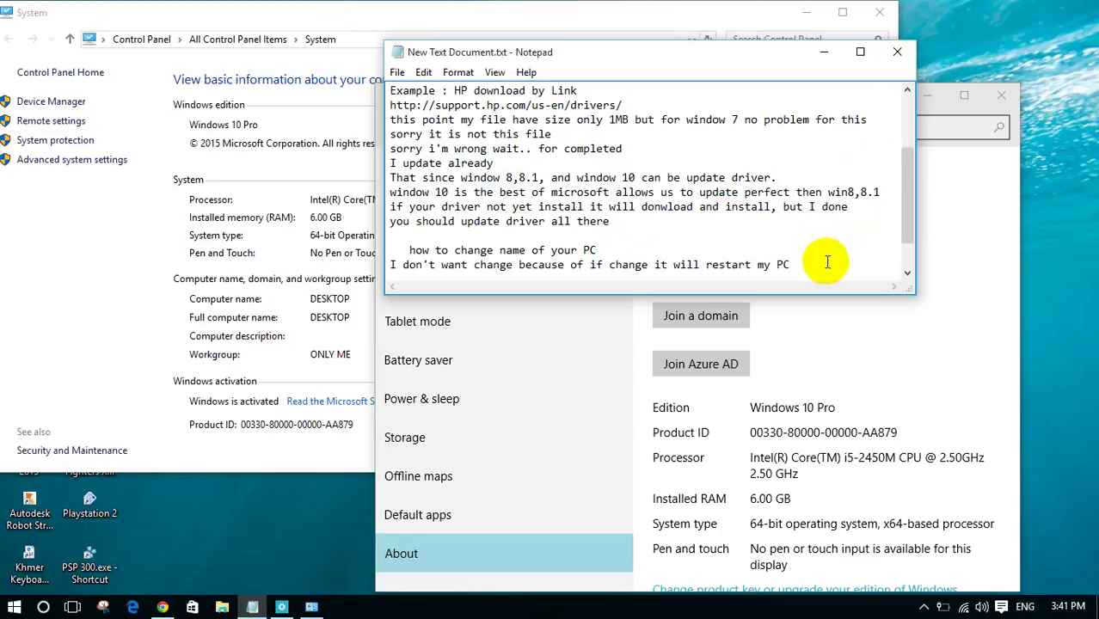
- Close the System window and end the Notepad notes with "Thanks" after a blank line
click(427, 18)
click(879, 12)
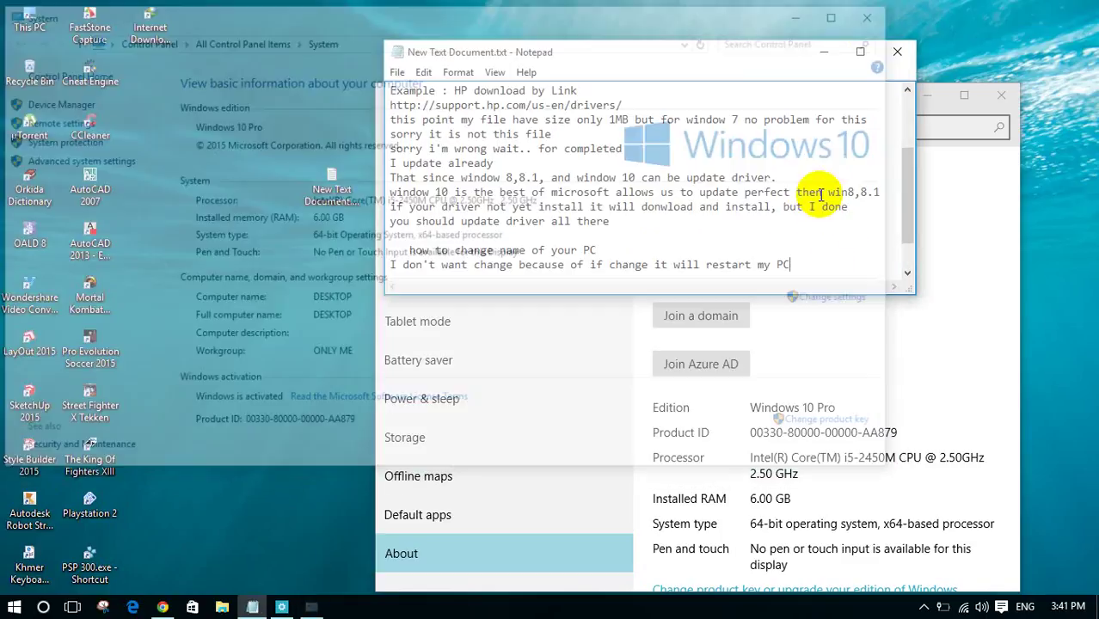
click(833, 273)
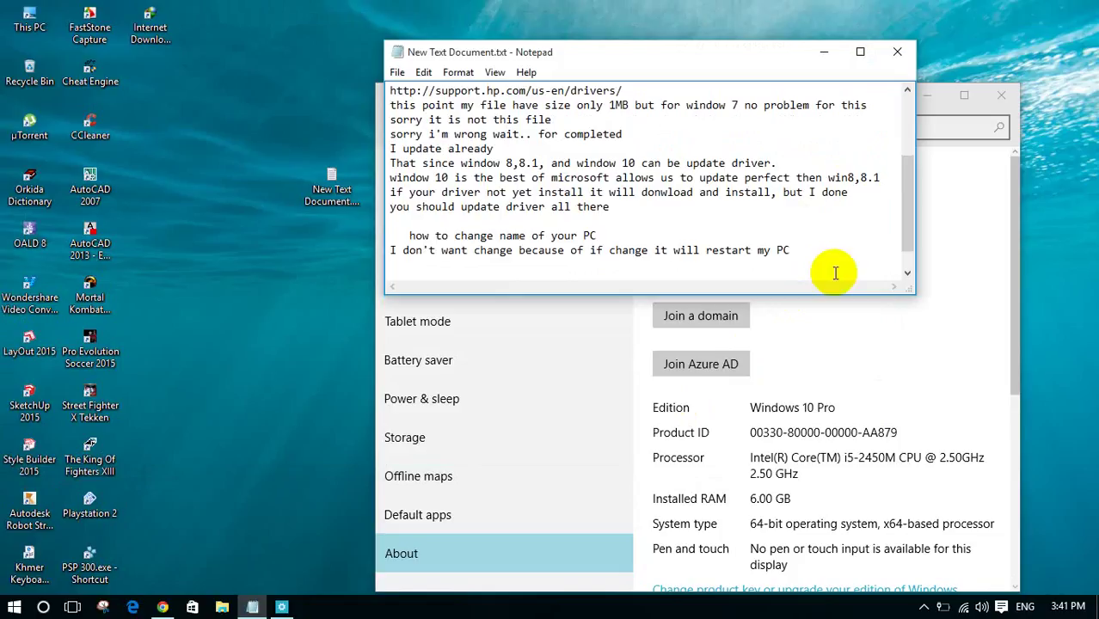
key(Return)
text(Thanks)
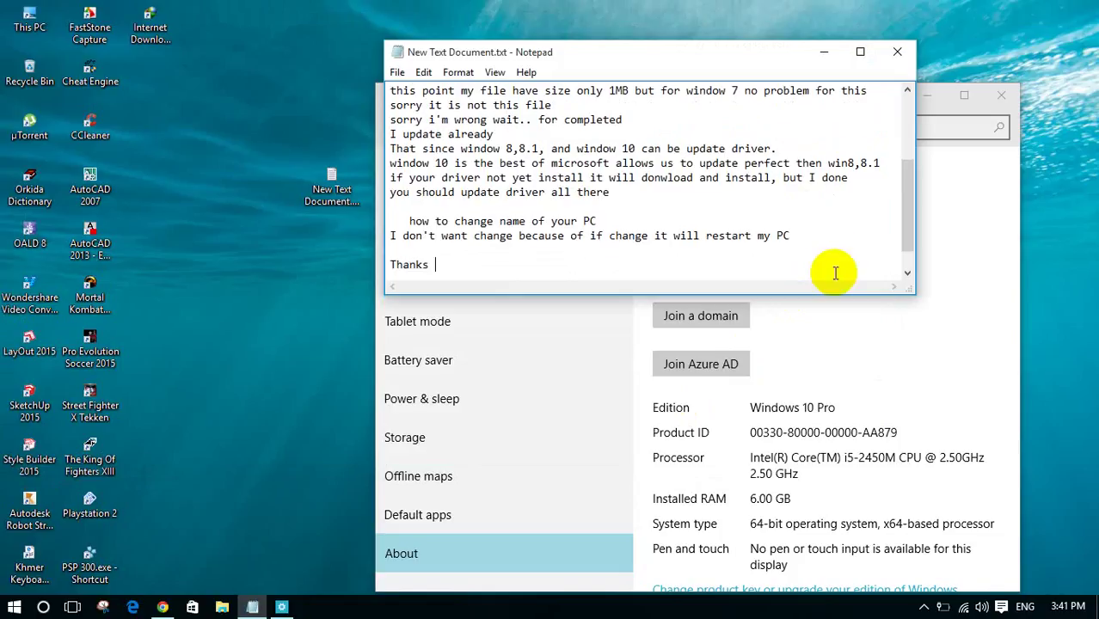
click(919, 606)
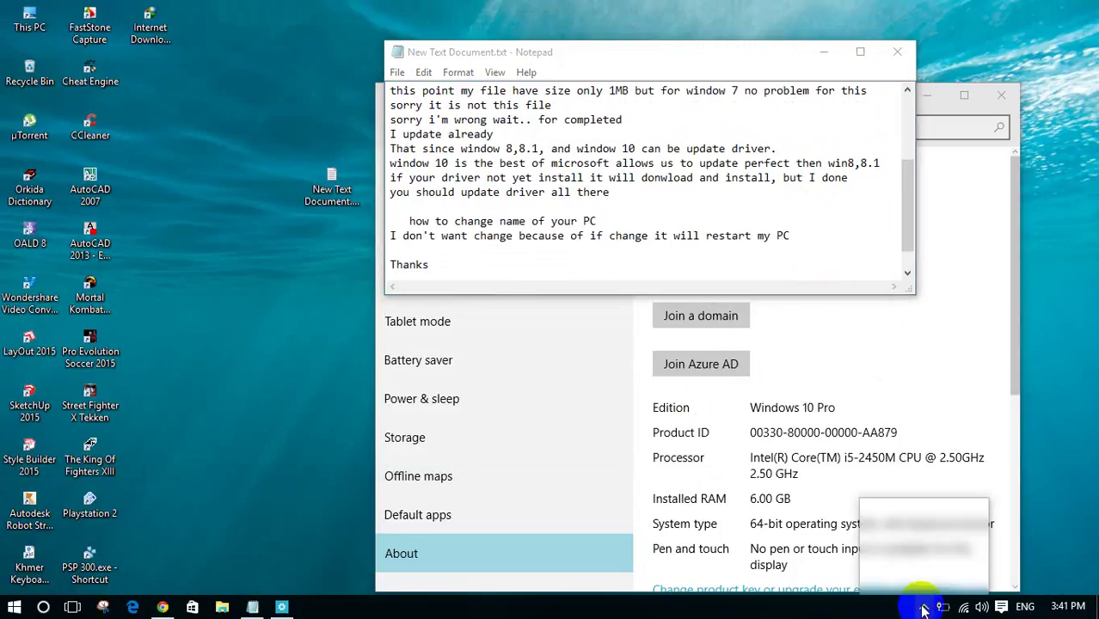